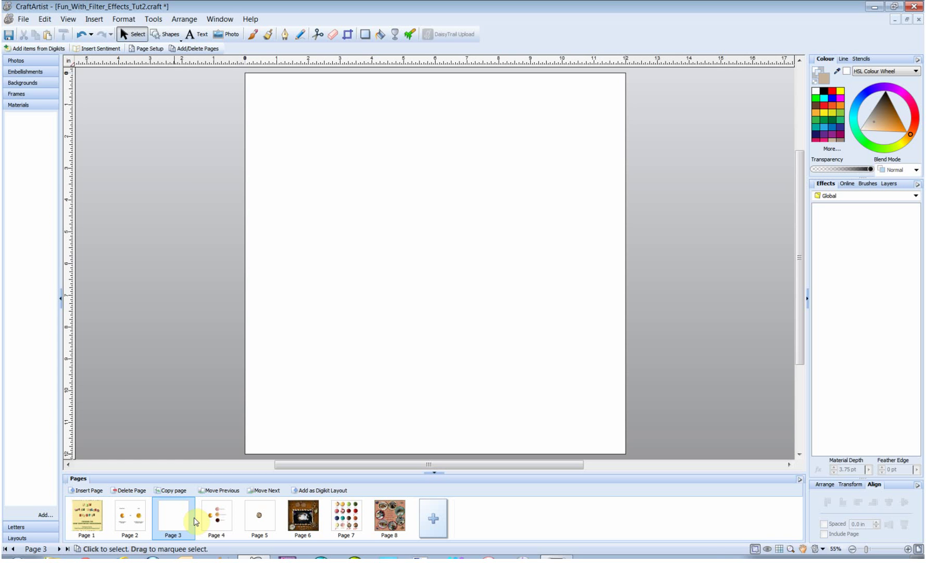
# Step: Draw a circle about 1.91 in across near the page's upper-left corner and place a copy directly below it
pyautogui.click(164, 35)
pyautogui.click(174, 57)
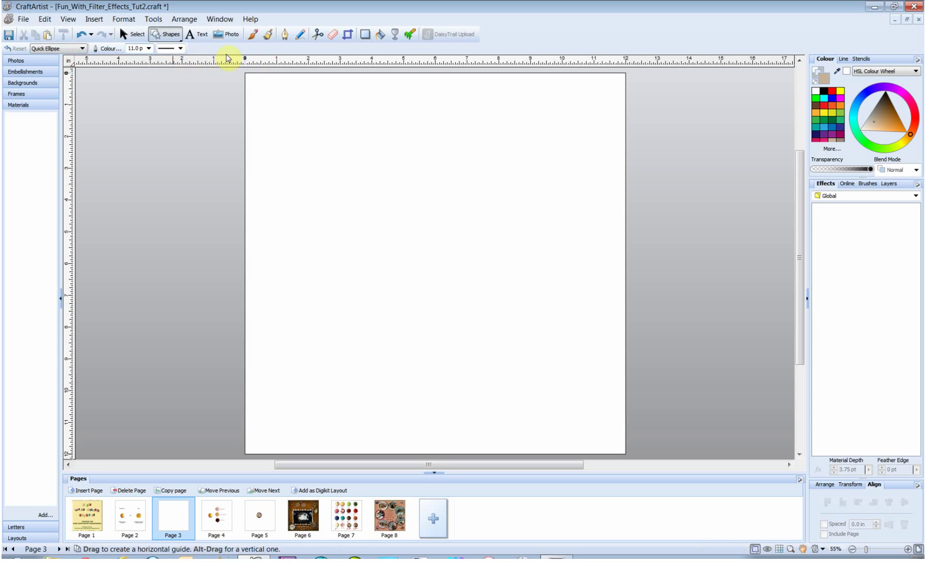
pyautogui.moveTo(280, 123); pyautogui.dragTo(345, 186)
pyautogui.click(134, 34)
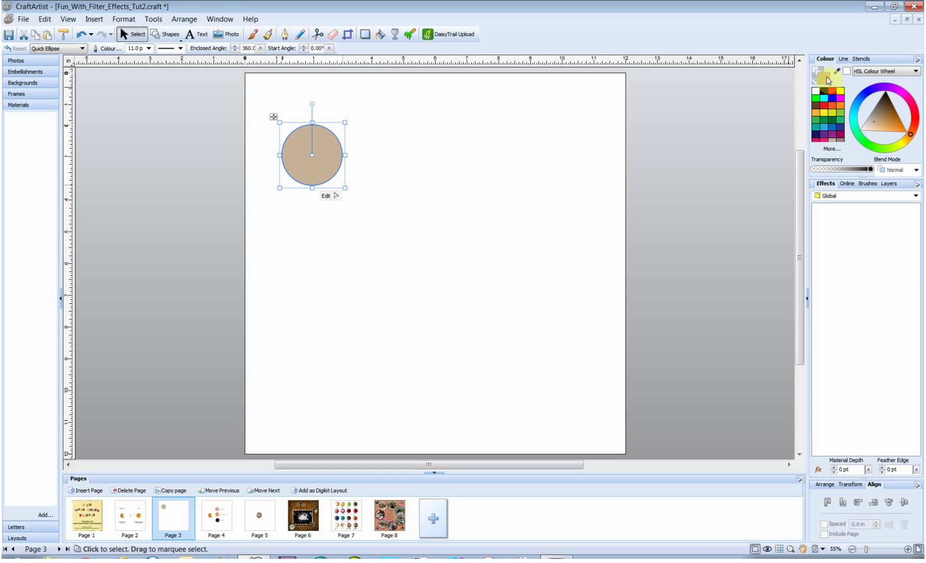
pyautogui.moveTo(332, 165); pyautogui.dragTo(332, 149)
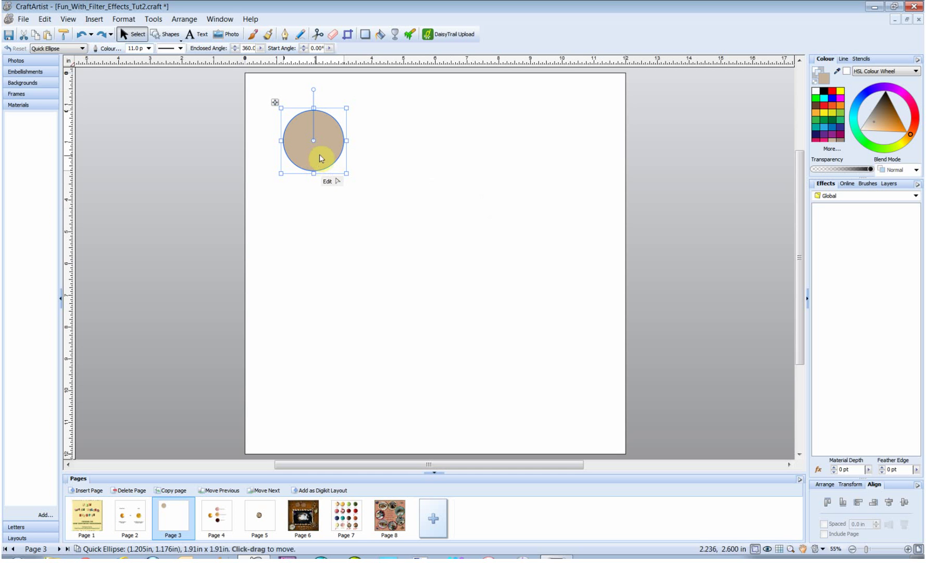
pyautogui.moveTo(324, 155); pyautogui.dragTo(324, 257)
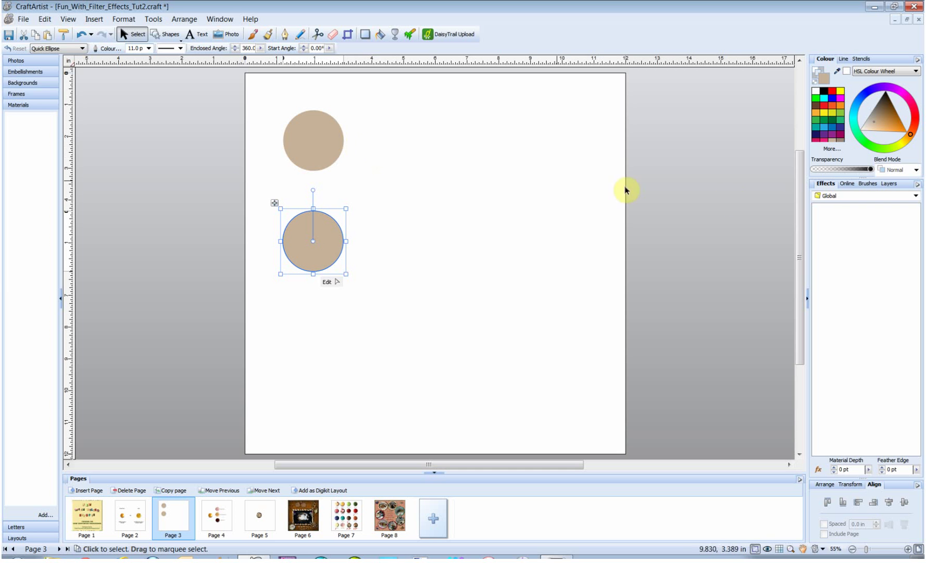
# Step: Apply the textured orange-peel effect from the Edible category to the lower circle
pyautogui.click(916, 196)
pyautogui.moveTo(916, 225)
pyautogui.mouseDown()
pyautogui.moveTo(917, 255)
pyautogui.moveTo(921, 228)
pyautogui.mouseUp()
pyautogui.click(851, 251)
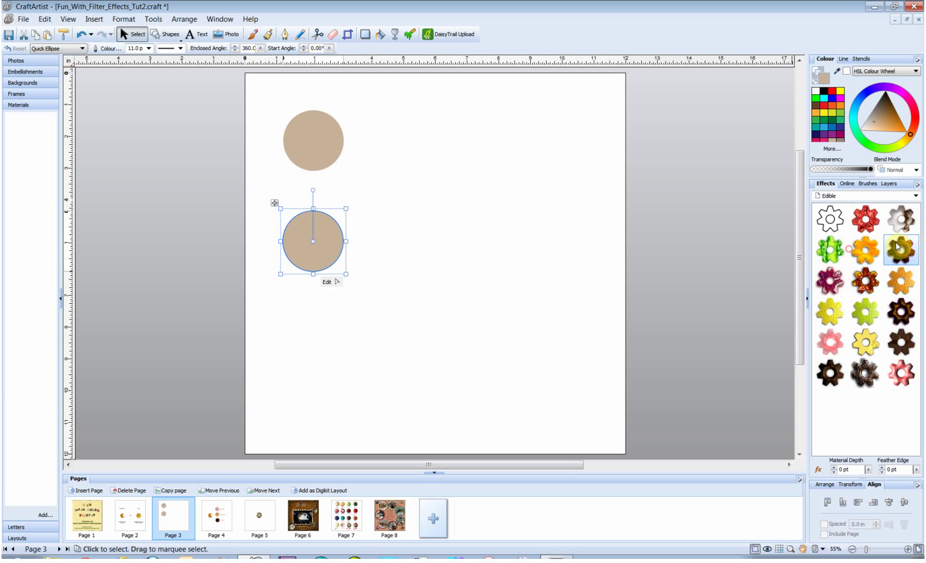
pyautogui.click(904, 285)
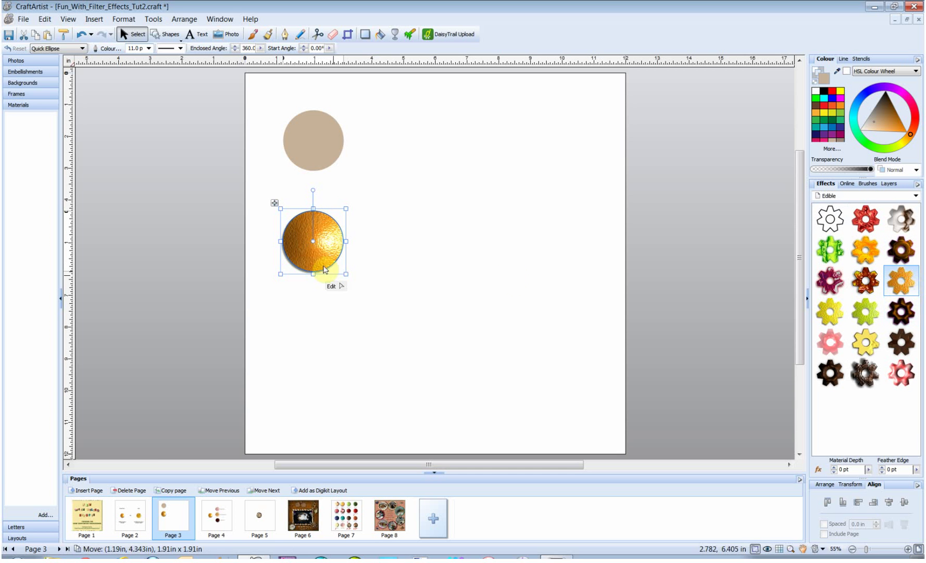
# Step: Move the orange circle to the page's right side and apply the same Edible effect to the upper-left circle
pyautogui.moveTo(313, 258); pyautogui.dragTo(557, 263)
pyautogui.click(318, 149)
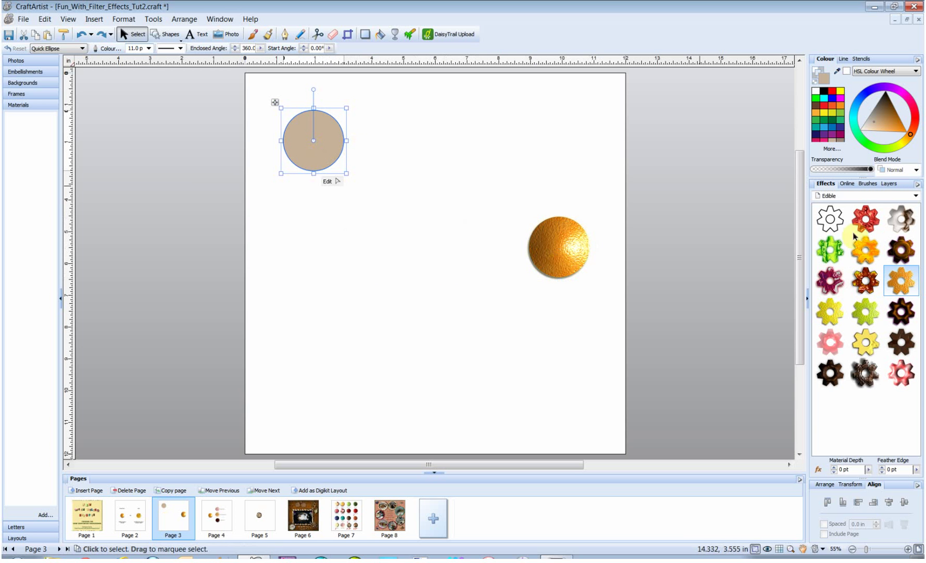
pyautogui.click(904, 284)
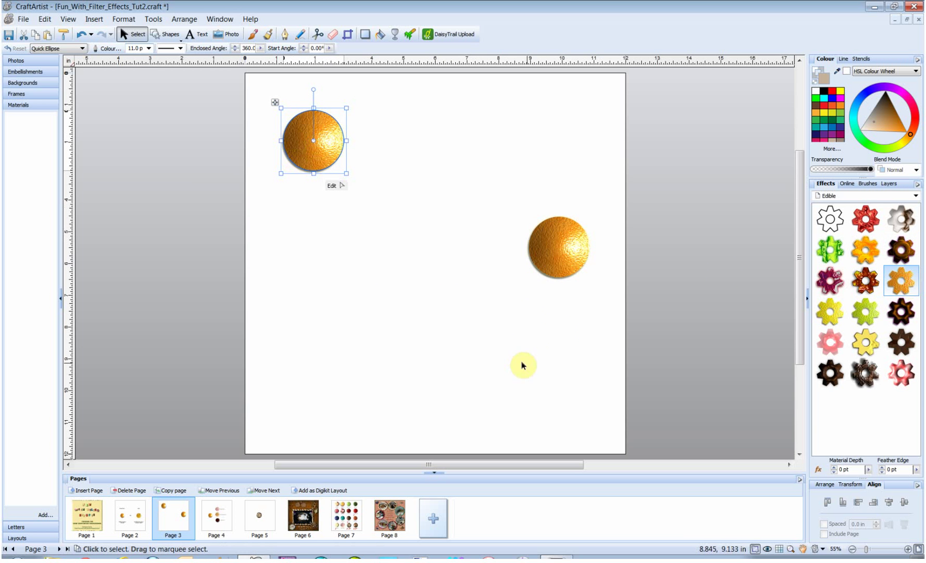
# Step: Open the filter effects of the right-hand orange circle and move the dialog clear of it
pyautogui.click(562, 268)
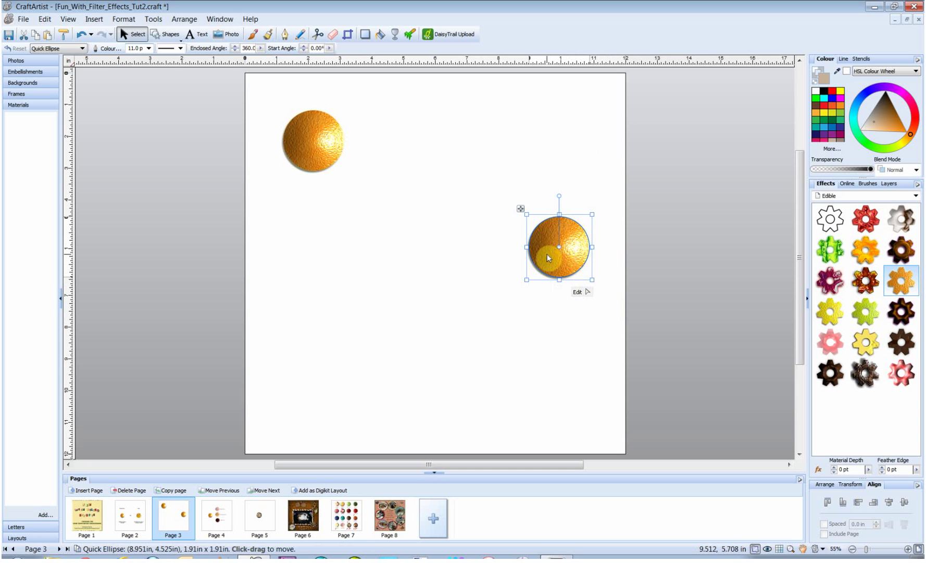
pyautogui.rightClick(559, 265)
pyautogui.click(599, 409)
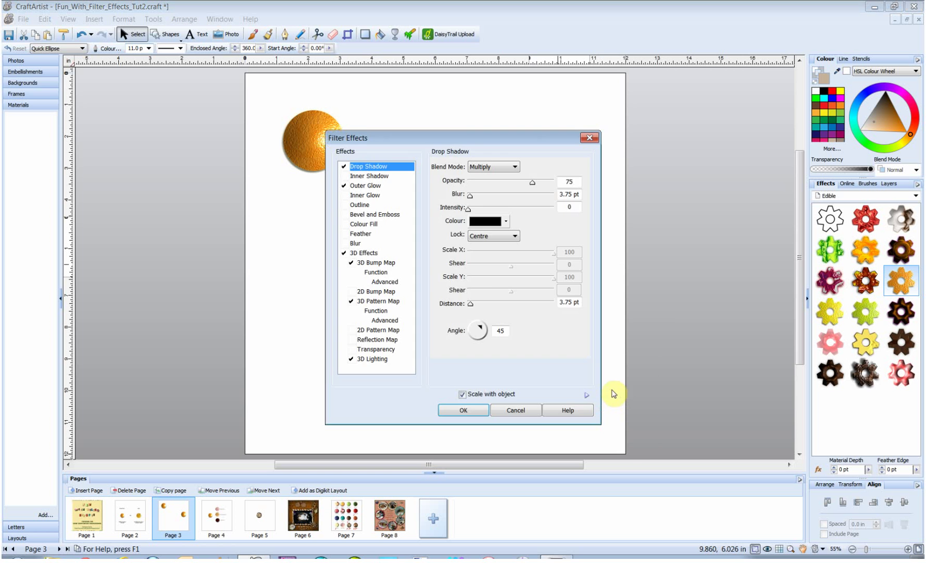
pyautogui.moveTo(455, 141); pyautogui.dragTo(351, 102)
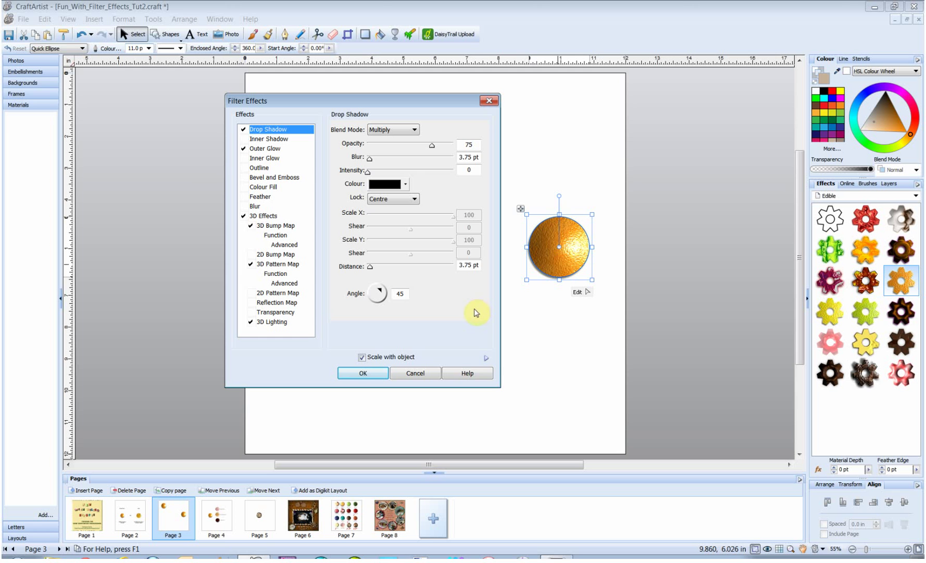
# Step: Try a drop shadow with opacity 61, blur 94.5 pt, intensity 39, distance 36 pt and angle 236
pyautogui.moveTo(433, 147); pyautogui.dragTo(402, 225)
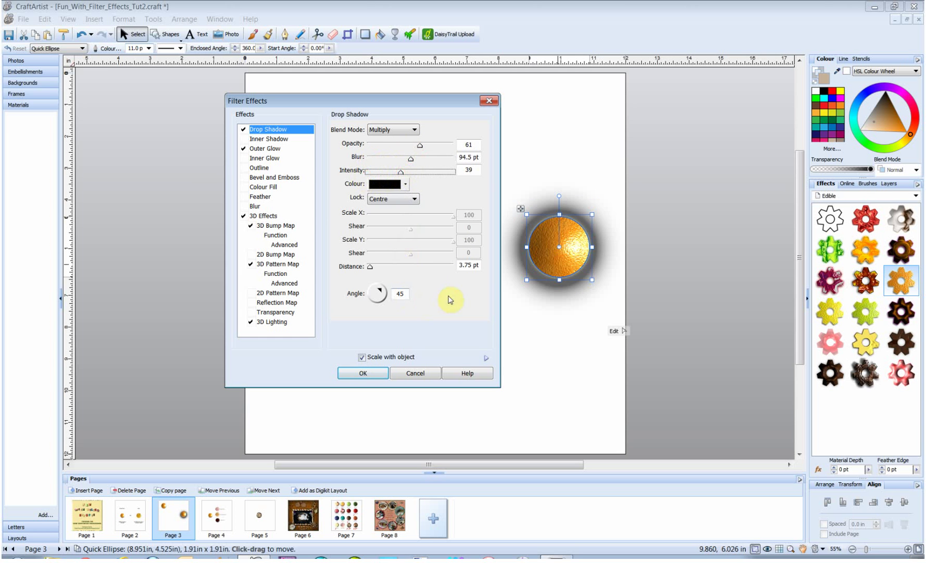
pyautogui.moveTo(370, 267); pyautogui.dragTo(375, 293)
pyautogui.click(396, 296)
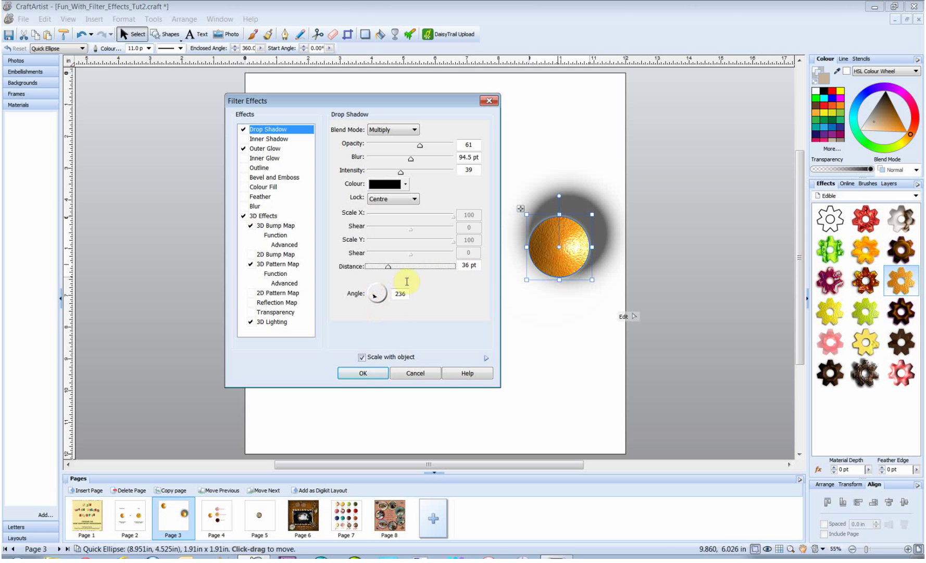
# Step: Set the drop shadow's opacity to 62, blur to 63 pt, intensity to 23 and distance to 33 pt
pyautogui.moveTo(465, 146); pyautogui.dragTo(475, 145)
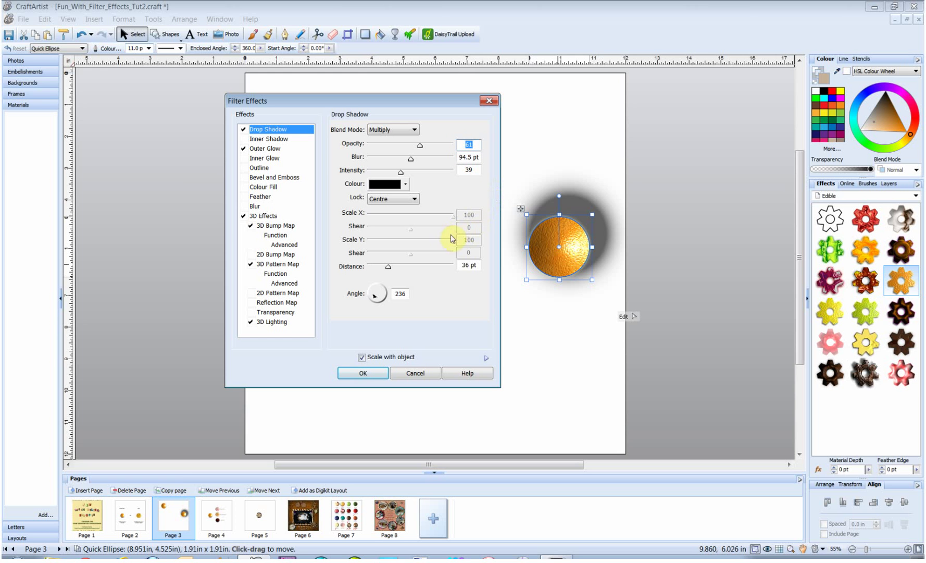
pyautogui.write('62')
pyautogui.click(473, 157)
pyautogui.moveTo(457, 157); pyautogui.dragTo(480, 156)
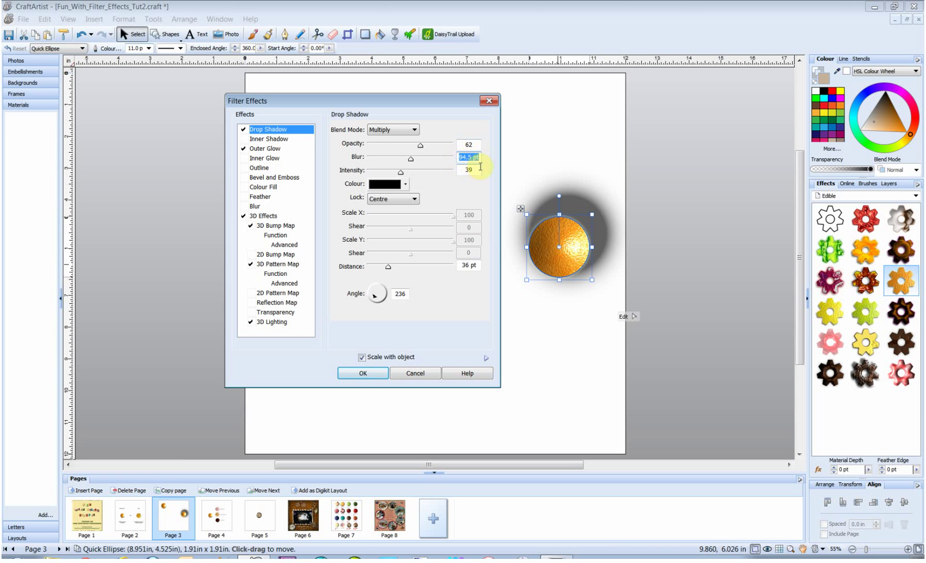
pyautogui.write('63')
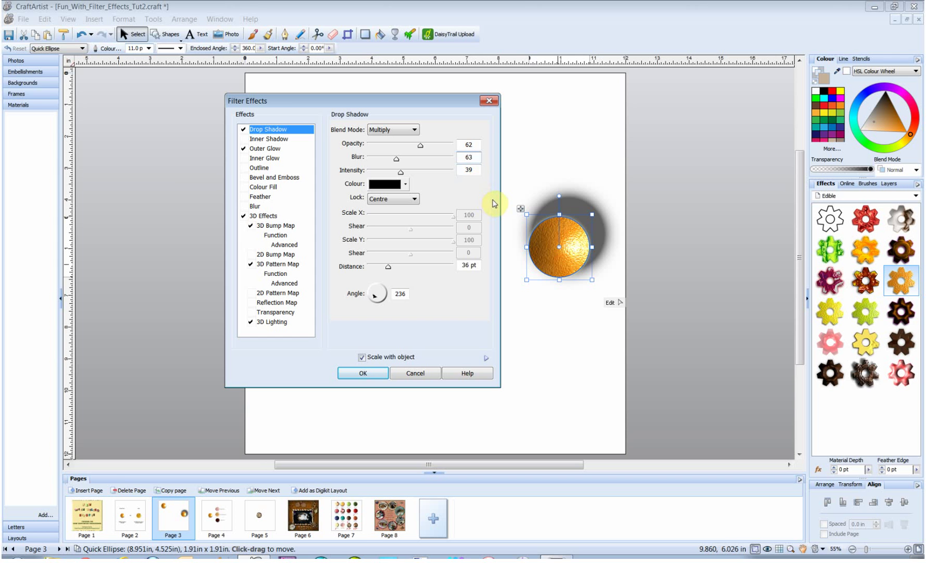
pyautogui.write('23')
pyautogui.moveTo(461, 266); pyautogui.dragTo(481, 268)
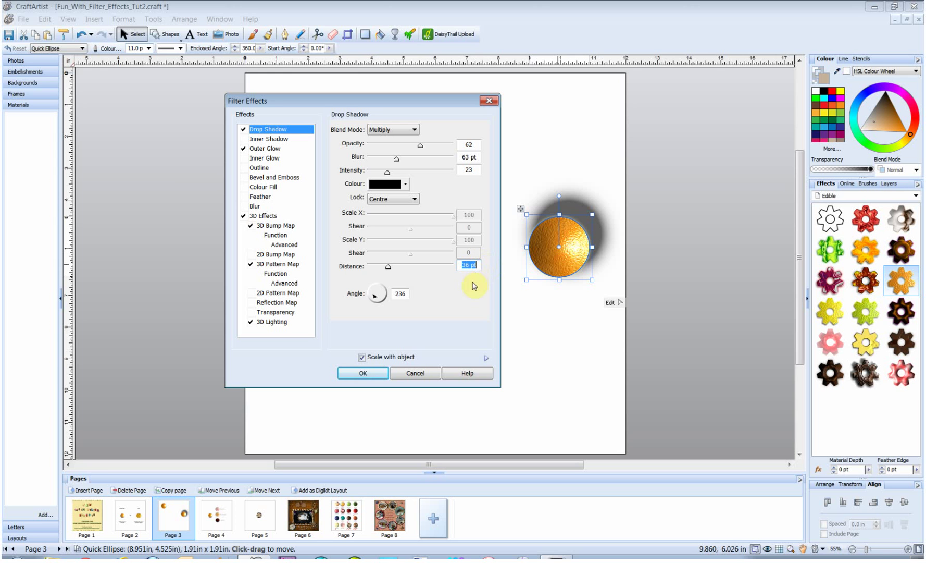
pyautogui.write('33')
# Step: Set the drop shadow's angle to 117 and its colour to light orange
pyautogui.click(373, 296)
pyautogui.click(378, 289)
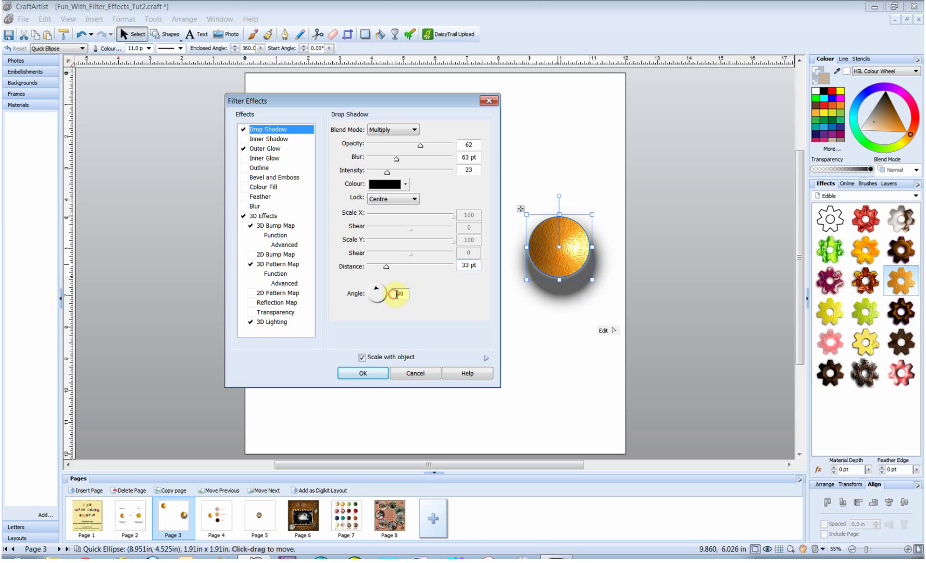
pyautogui.write('11')
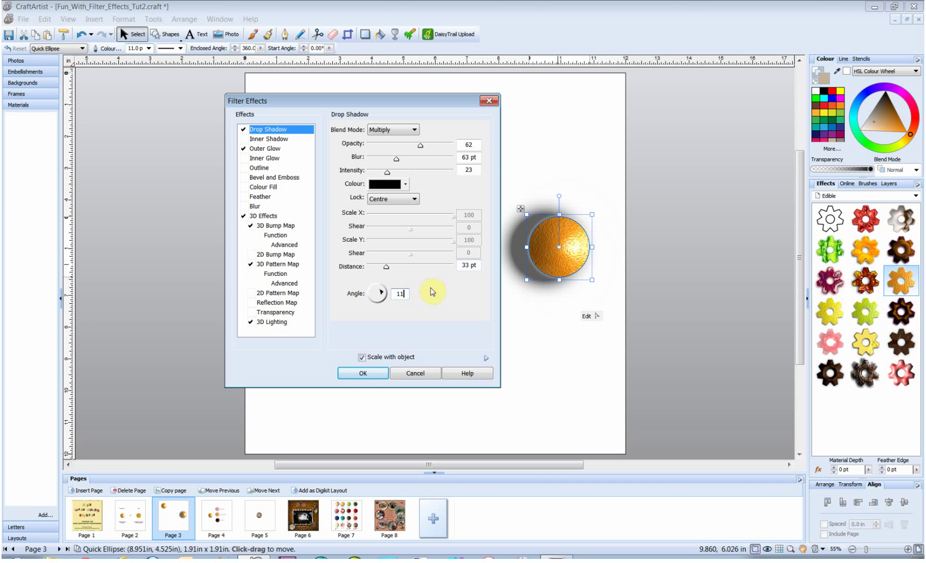
pyautogui.write('7')
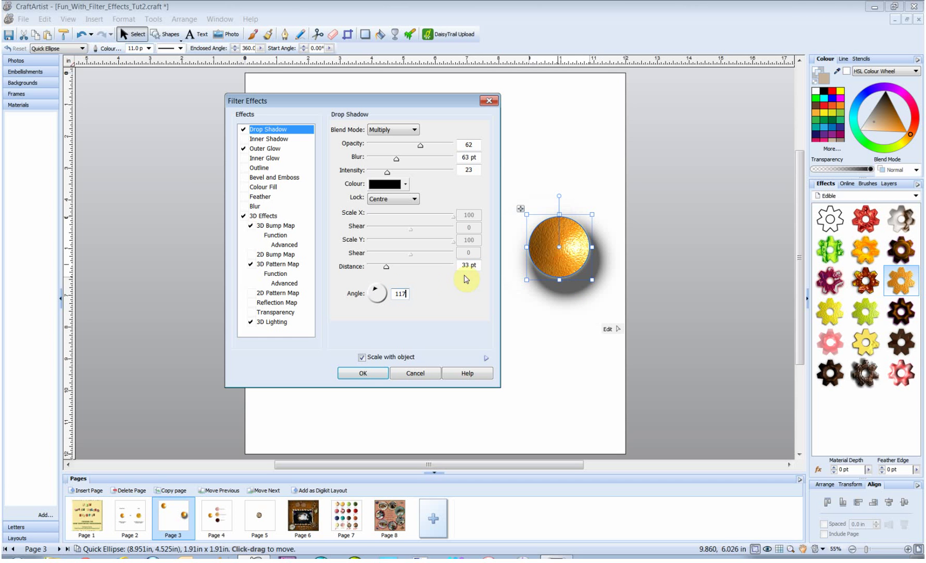
pyautogui.click(406, 183)
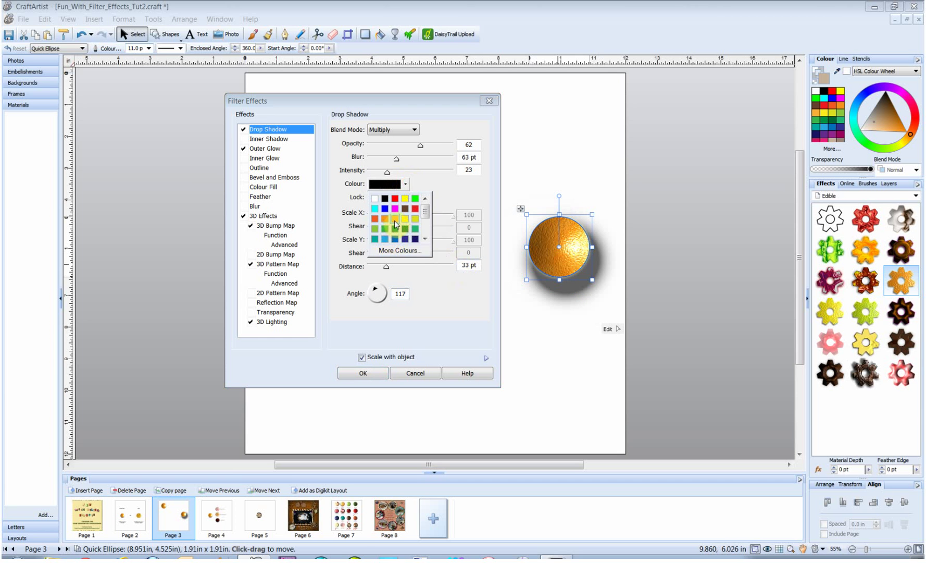
pyautogui.click(395, 219)
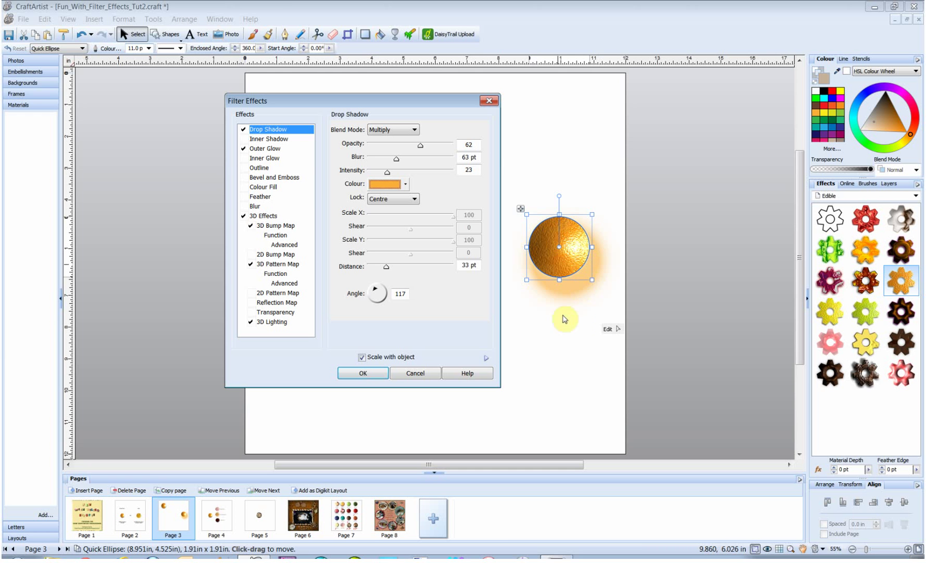
# Step: Set the circle's outer glow to opacity 36, blur 19.5 pt and intensity 4
pyautogui.click(263, 148)
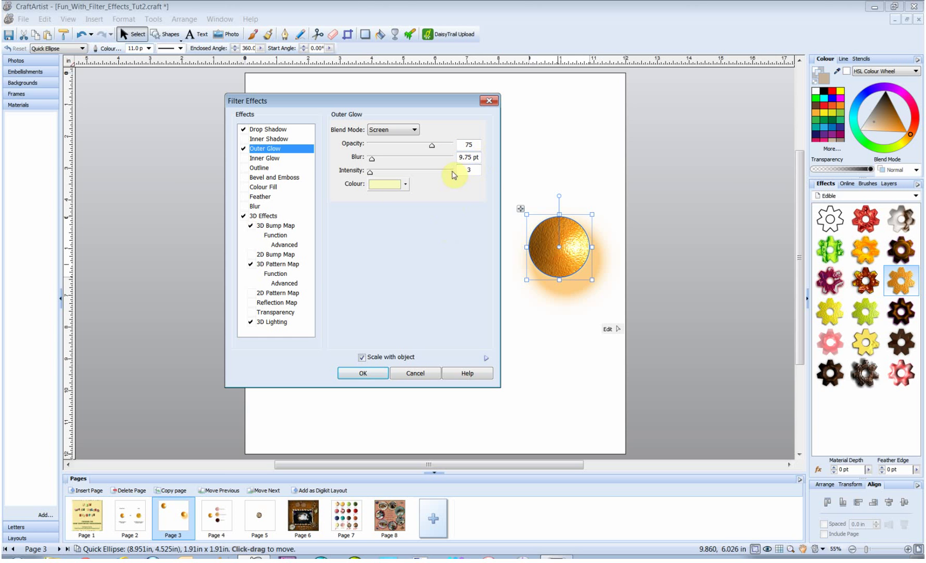
pyautogui.moveTo(432, 149); pyautogui.dragTo(407, 150)
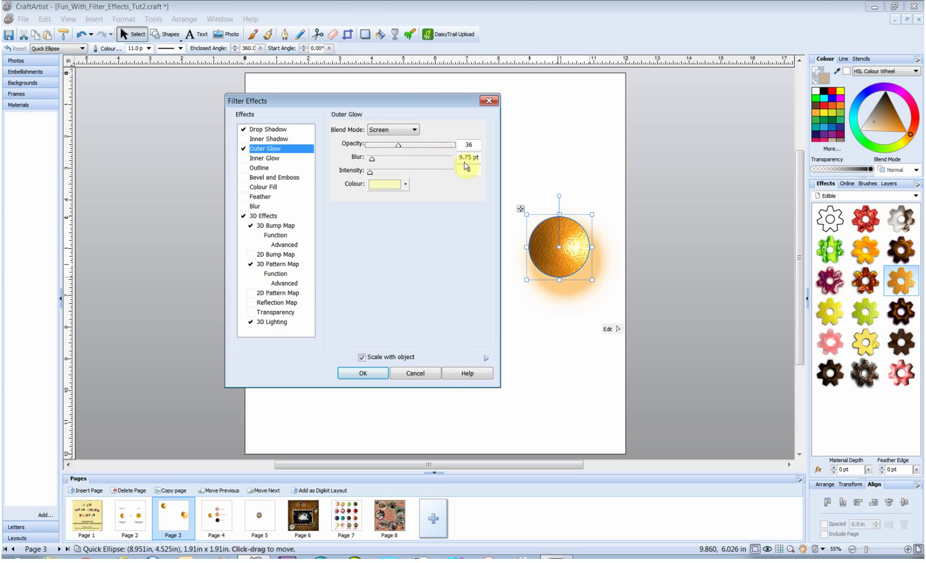
pyautogui.click(479, 157)
pyautogui.moveTo(459, 157); pyautogui.dragTo(484, 157)
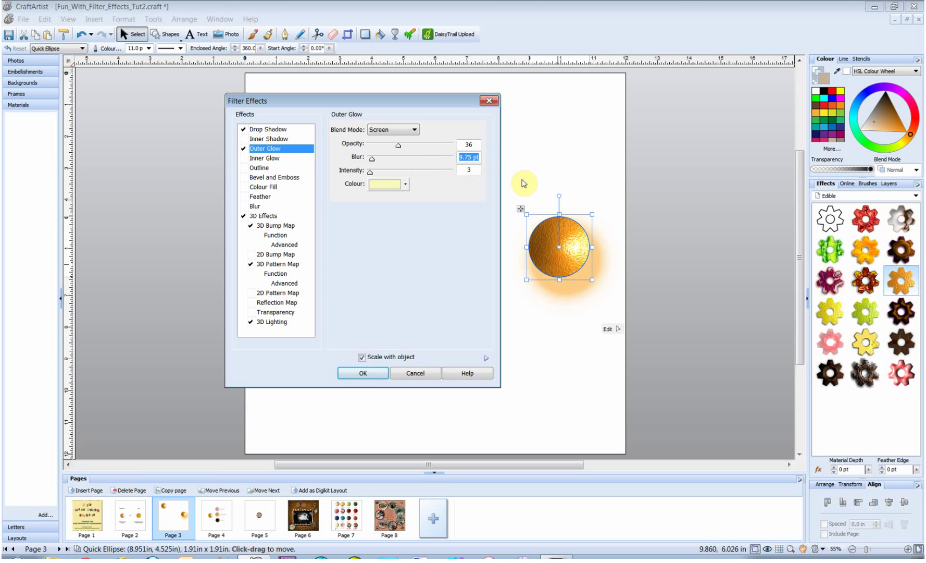
pyautogui.write('19.5')
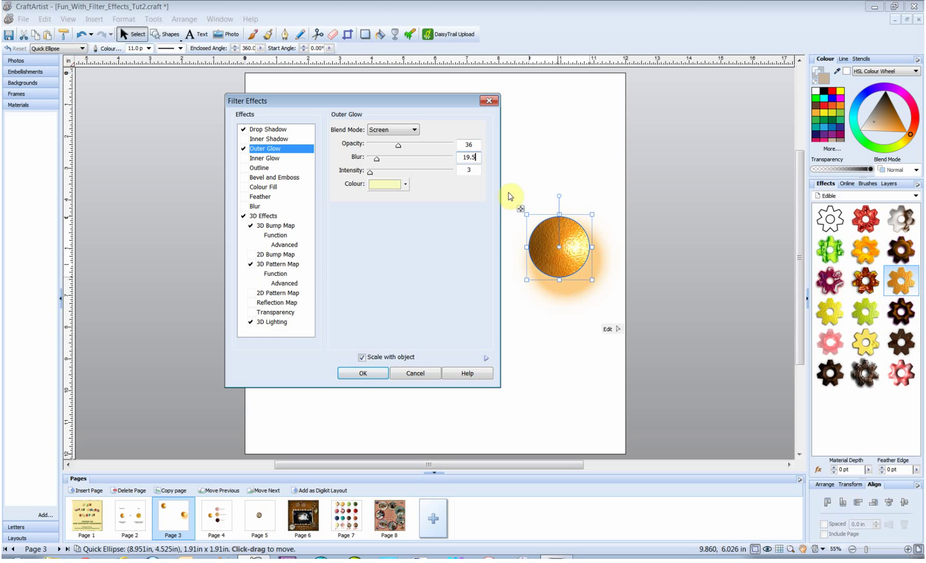
pyautogui.click(468, 171)
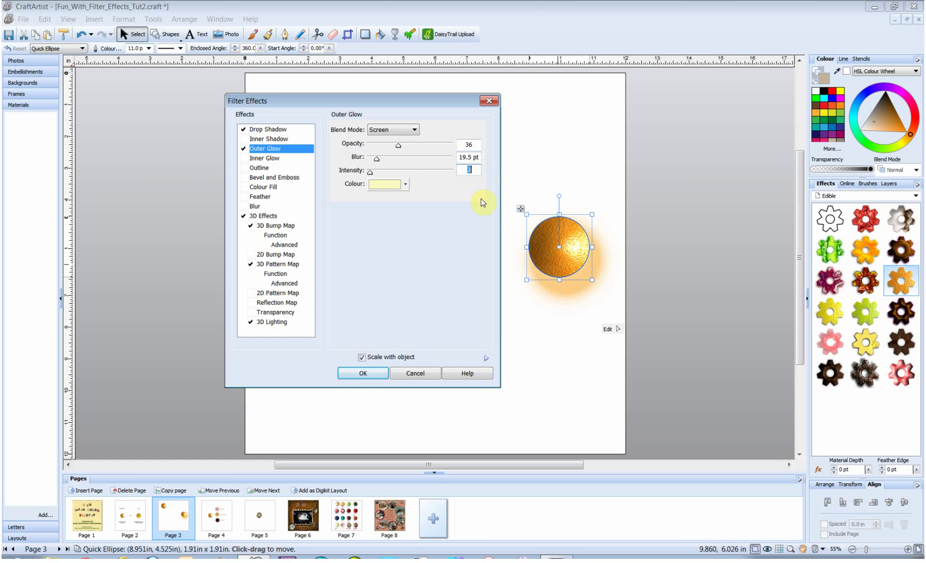
pyautogui.write('4')
# Step: Change the outer glow's colour to the orange-red swatch
pyautogui.click(406, 184)
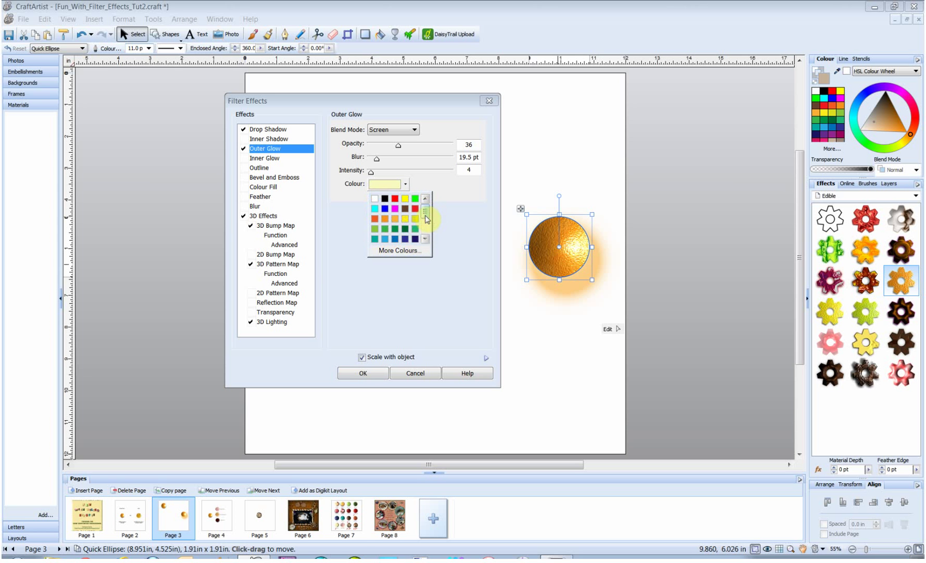
pyautogui.click(404, 250)
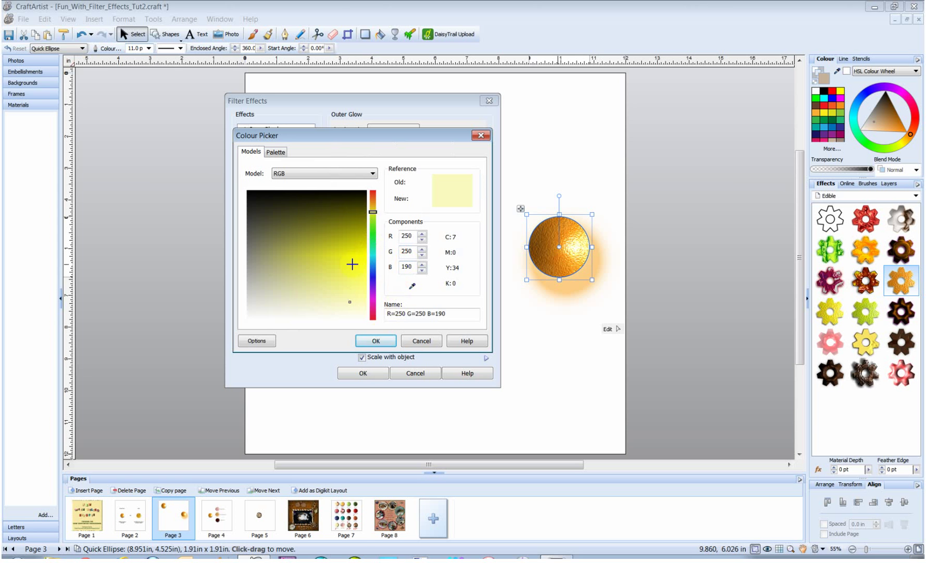
pyautogui.click(418, 339)
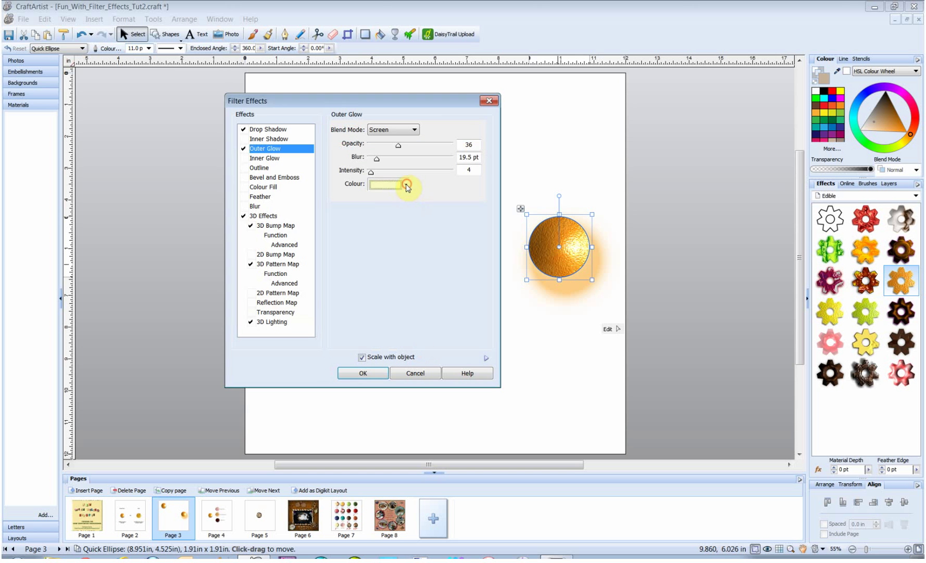
pyautogui.click(406, 184)
pyautogui.click(375, 218)
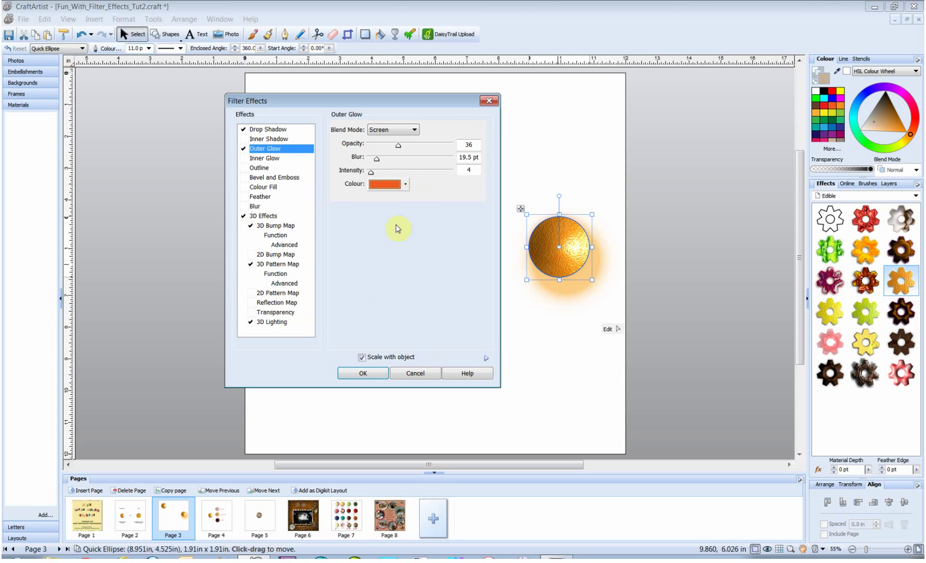
# Step: Adjust the circle's 3D Effects to a blur of 45 pt and a depth of 20.25 pt
pyautogui.click(268, 217)
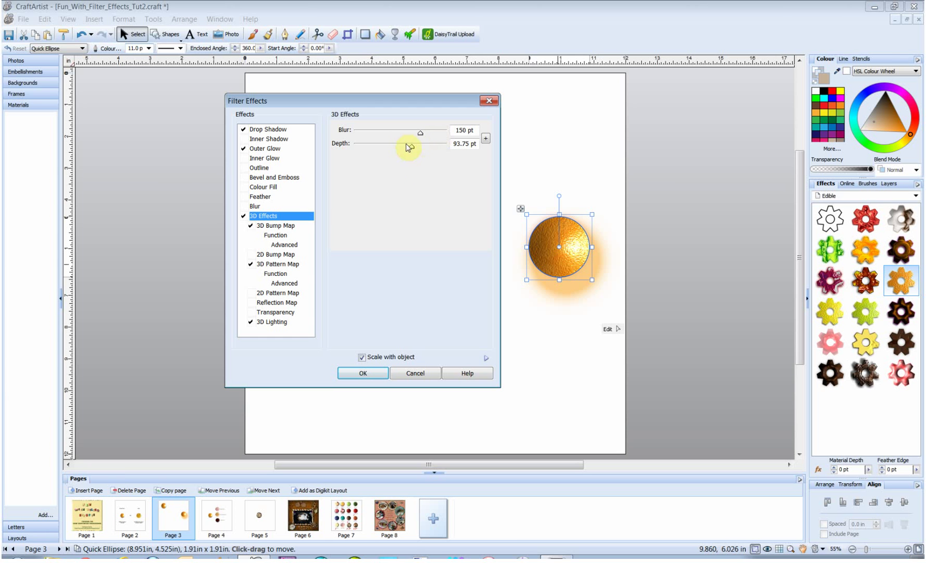
pyautogui.moveTo(412, 148)
pyautogui.mouseDown()
pyautogui.moveTo(372, 148)
pyautogui.moveTo(403, 148)
pyautogui.moveTo(409, 131)
pyautogui.moveTo(414, 149)
pyautogui.moveTo(379, 147)
pyautogui.moveTo(413, 151)
pyautogui.mouseUp()
pyautogui.click(486, 138)
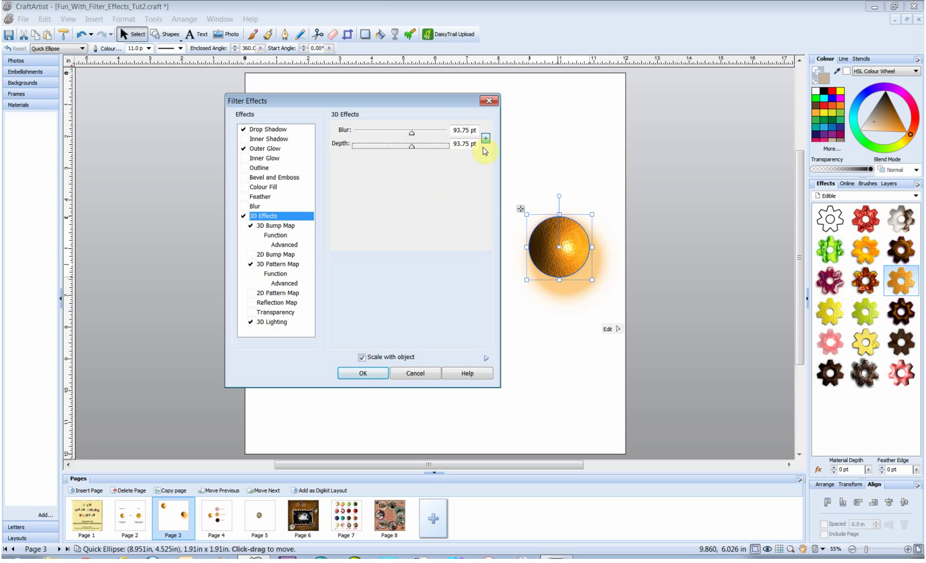
pyautogui.click(487, 140)
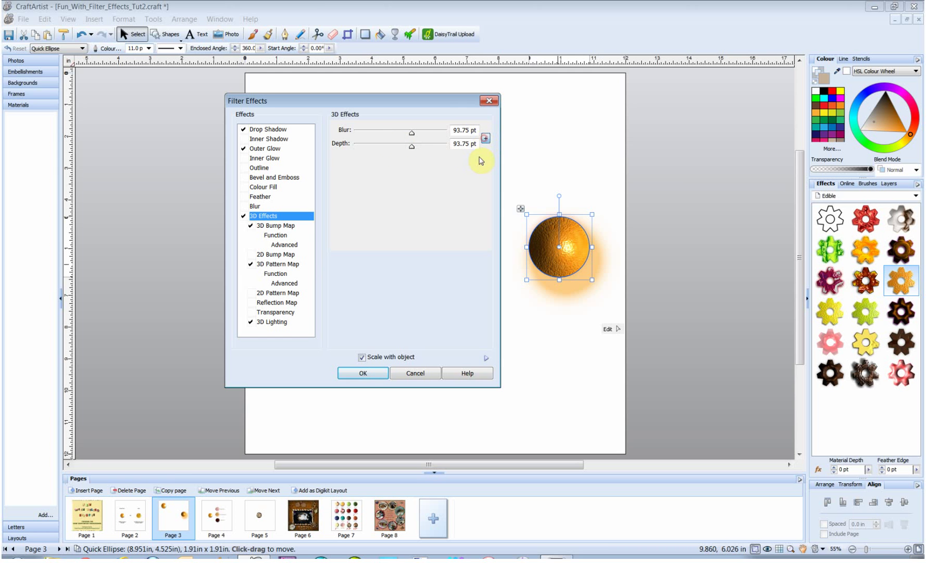
pyautogui.moveTo(412, 145); pyautogui.dragTo(379, 149)
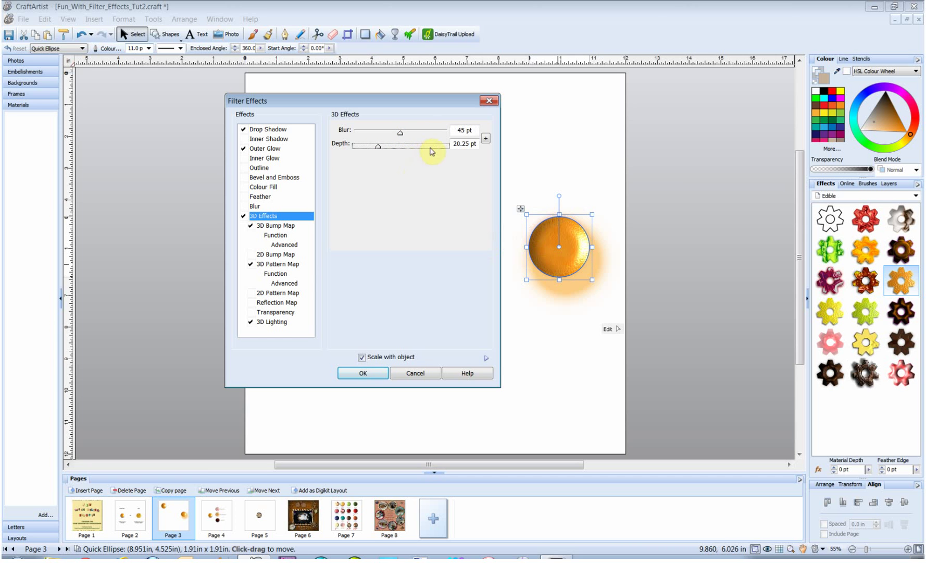
# Step: Link the blur and depth of the circle's 3D Effects and set both to 13.5 pt
pyautogui.click(483, 140)
pyautogui.moveTo(401, 148); pyautogui.dragTo(371, 150)
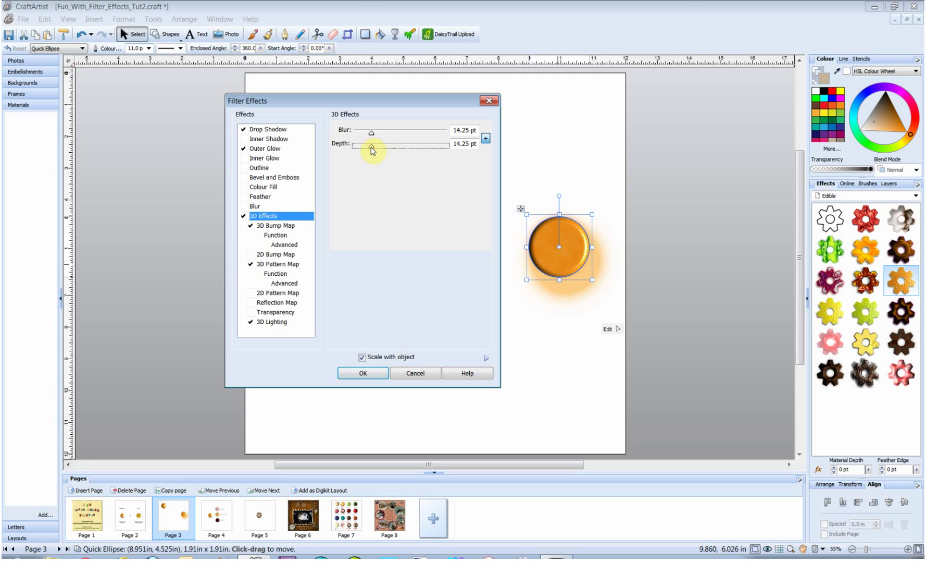
pyautogui.moveTo(372, 150); pyautogui.dragTo(371, 149)
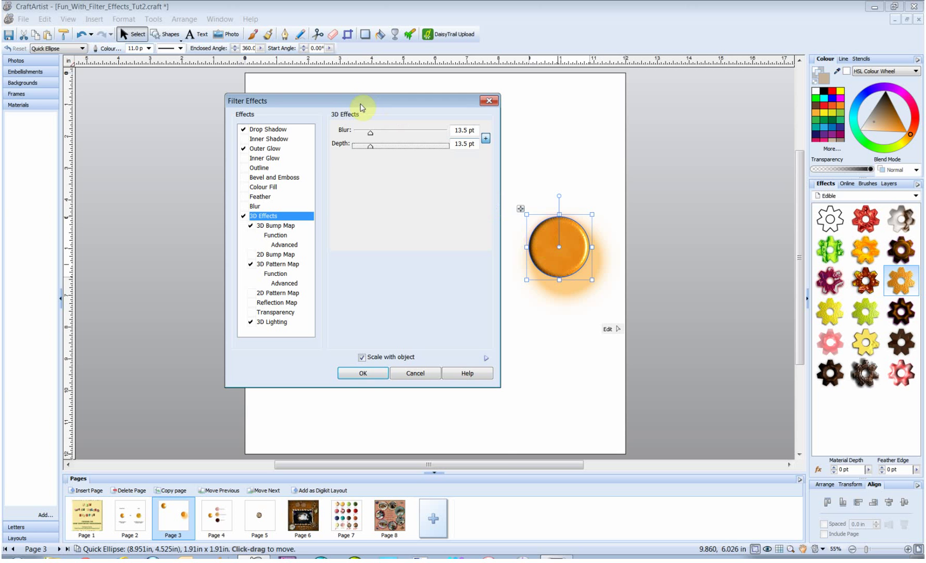
pyautogui.moveTo(363, 102)
pyautogui.mouseDown()
pyautogui.moveTo(359, 202)
pyautogui.moveTo(374, 103)
pyautogui.mouseUp()
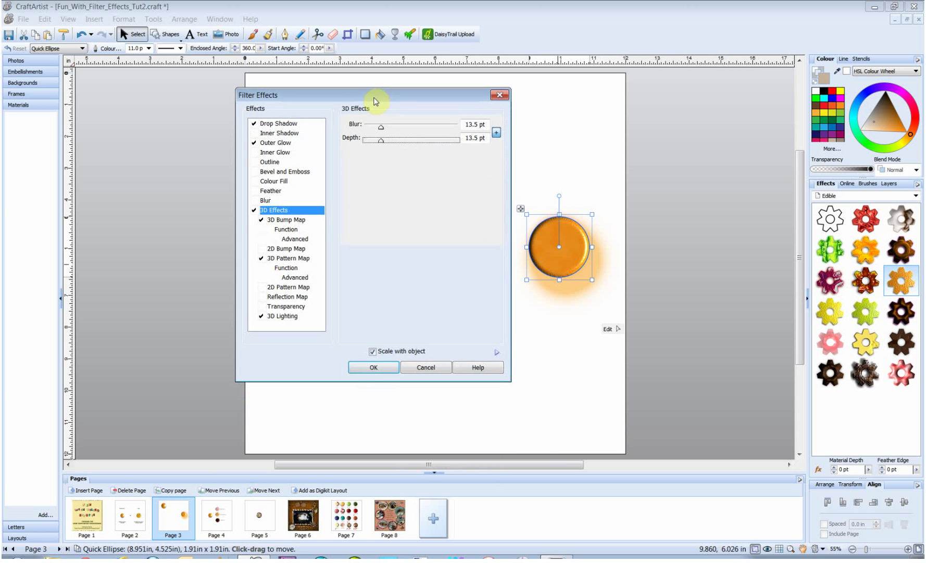
# Step: Set the 3D Bump Map's Z Depth to 52 and B Depth to 460
pyautogui.click(287, 223)
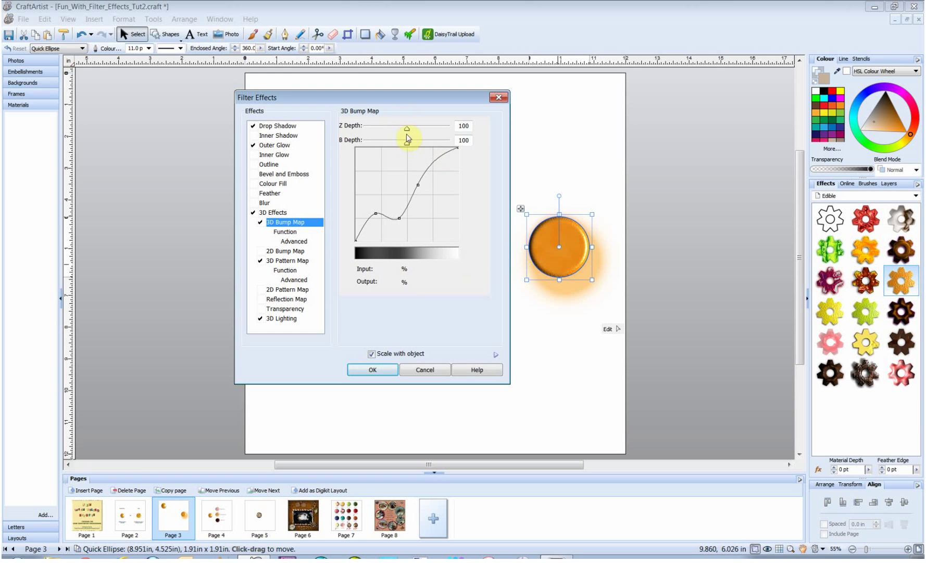
pyautogui.moveTo(407, 128)
pyautogui.mouseDown()
pyautogui.moveTo(394, 134)
pyautogui.moveTo(408, 140)
pyautogui.moveTo(400, 146)
pyautogui.moveTo(412, 143)
pyautogui.mouseUp()
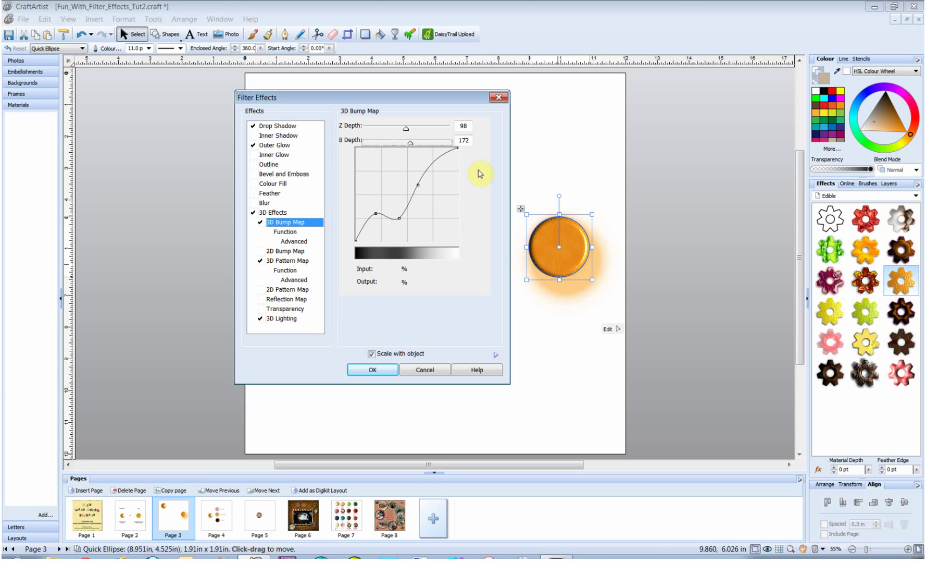
pyautogui.moveTo(408, 129); pyautogui.dragTo(394, 134)
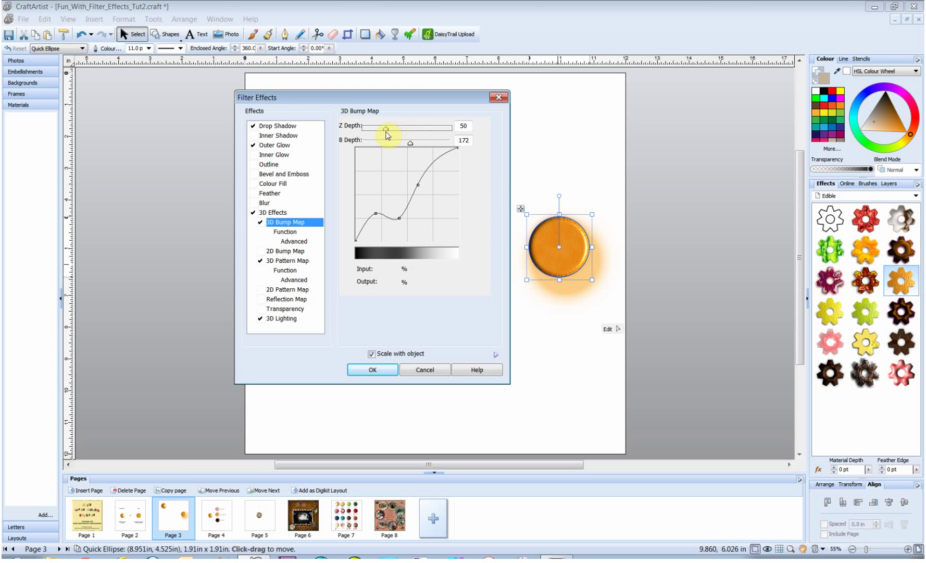
pyautogui.doubleClick(468, 128)
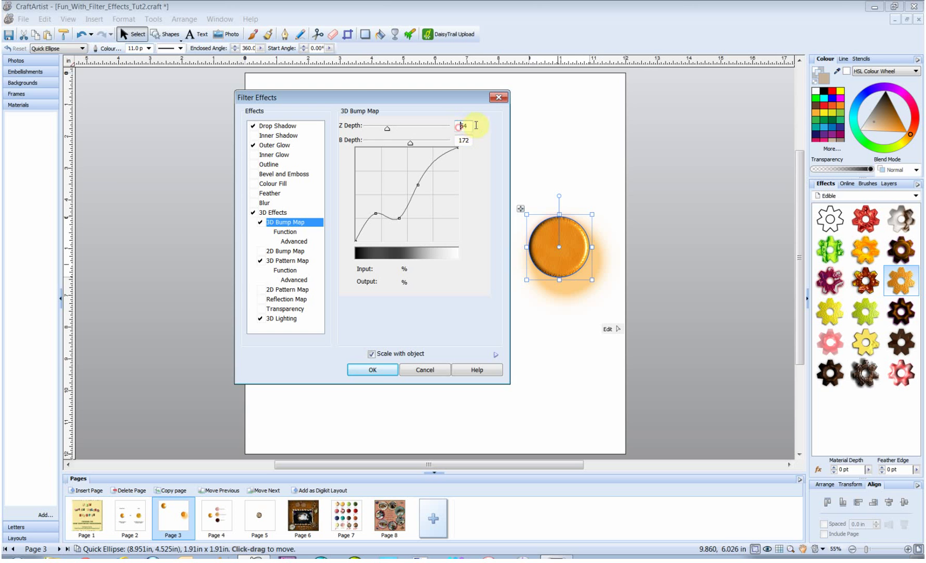
pyautogui.write('52')
pyautogui.doubleClick(458, 140)
pyautogui.write('460')
# Step: Reshape the first half of the bump map curve with points at input/output 13/86, 22/48, 25/33 and 46/41
pyautogui.moveTo(376, 212); pyautogui.dragTo(369, 160)
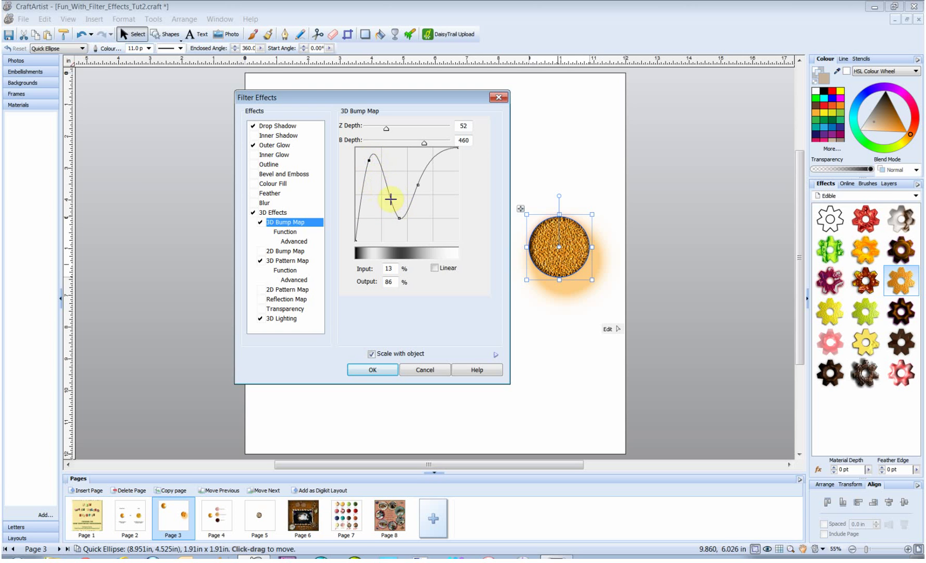
pyautogui.moveTo(389, 191); pyautogui.dragTo(379, 196)
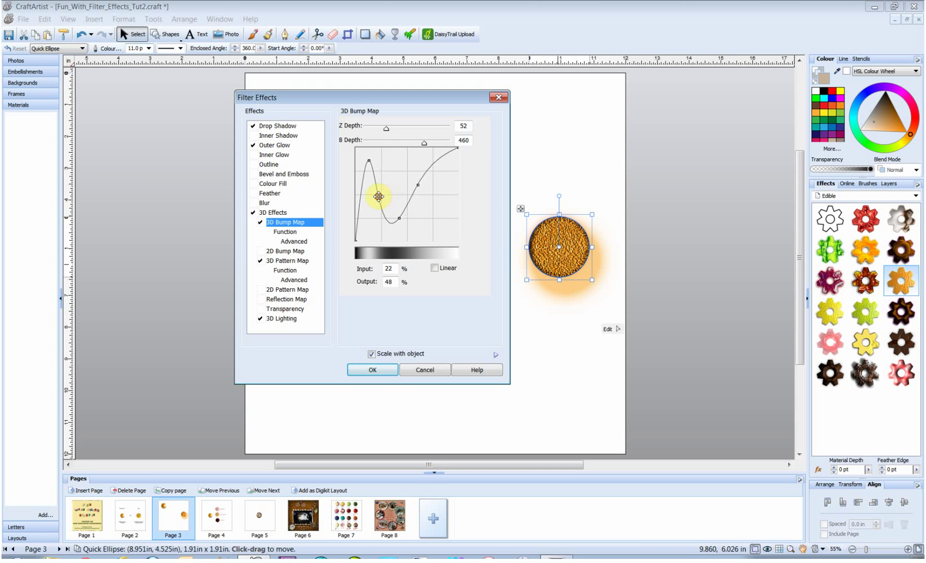
pyautogui.click(381, 210)
pyautogui.click(381, 211)
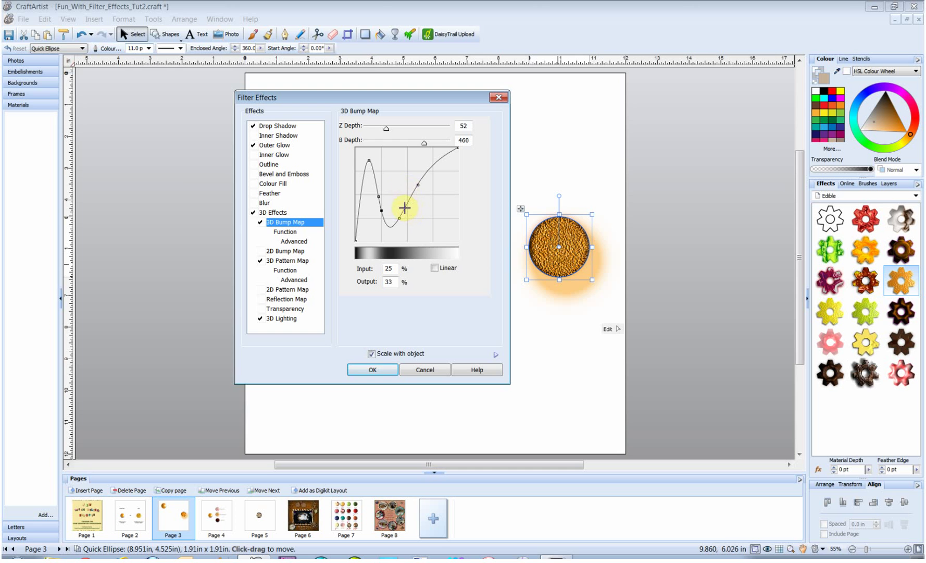
pyautogui.click(401, 217)
pyautogui.moveTo(408, 206); pyautogui.dragTo(403, 202)
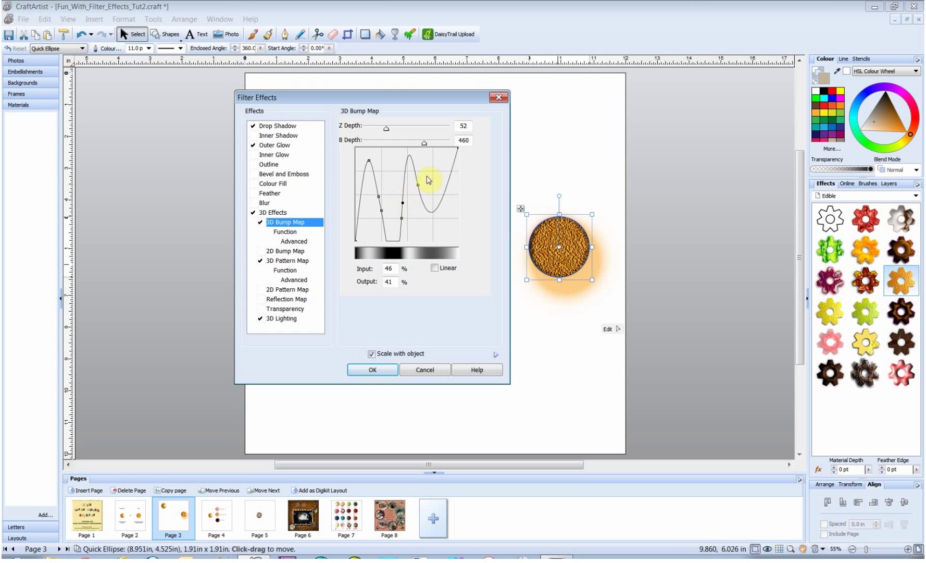
# Step: Give the second half of the bump map curve a peak and a deep trough, adding points at input/output 51/74 and 47/53
pyautogui.moveTo(420, 197); pyautogui.dragTo(448, 225)
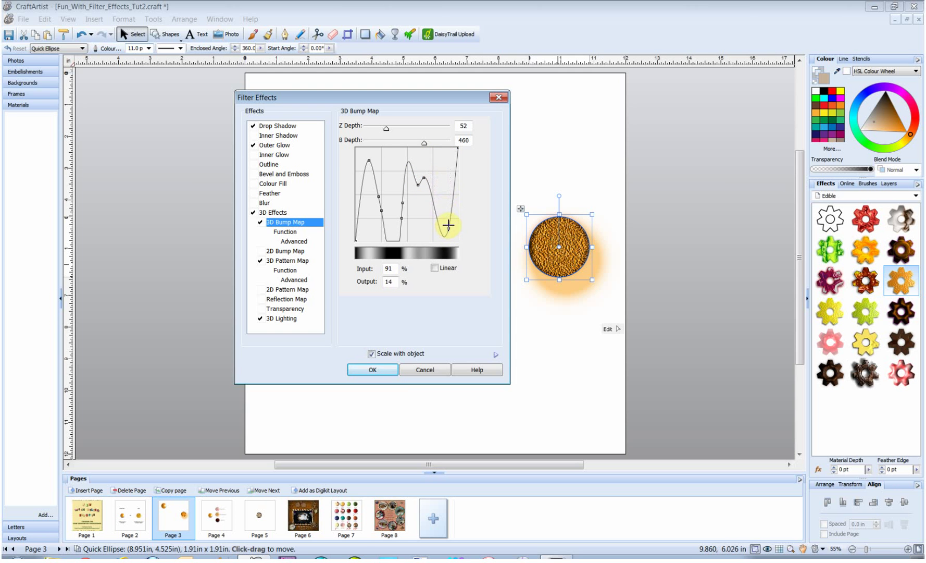
pyautogui.click(424, 177)
pyautogui.moveTo(425, 175)
pyautogui.mouseDown()
pyautogui.moveTo(431, 162)
pyautogui.moveTo(407, 163)
pyautogui.moveTo(408, 172)
pyautogui.mouseUp()
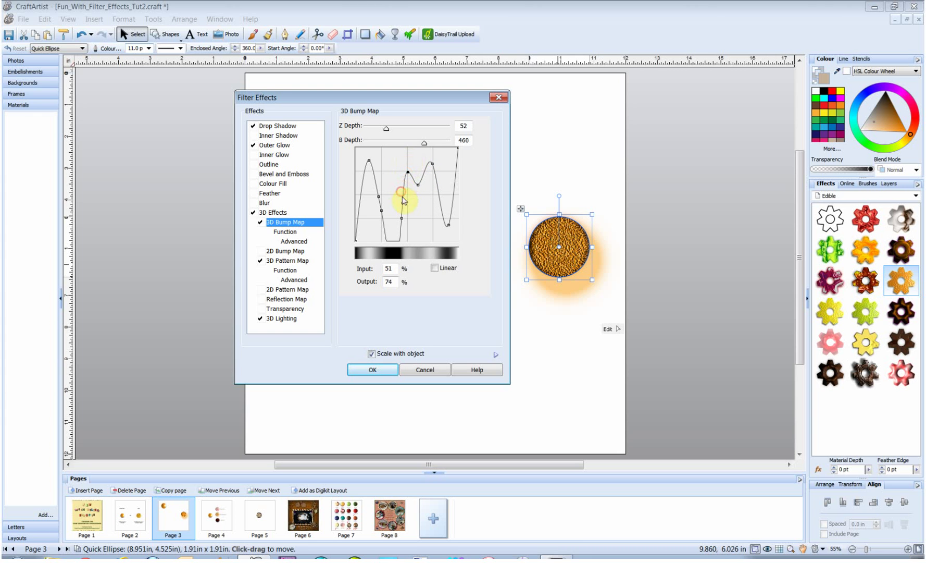
pyautogui.click(402, 193)
pyautogui.moveTo(402, 193); pyautogui.dragTo(404, 192)
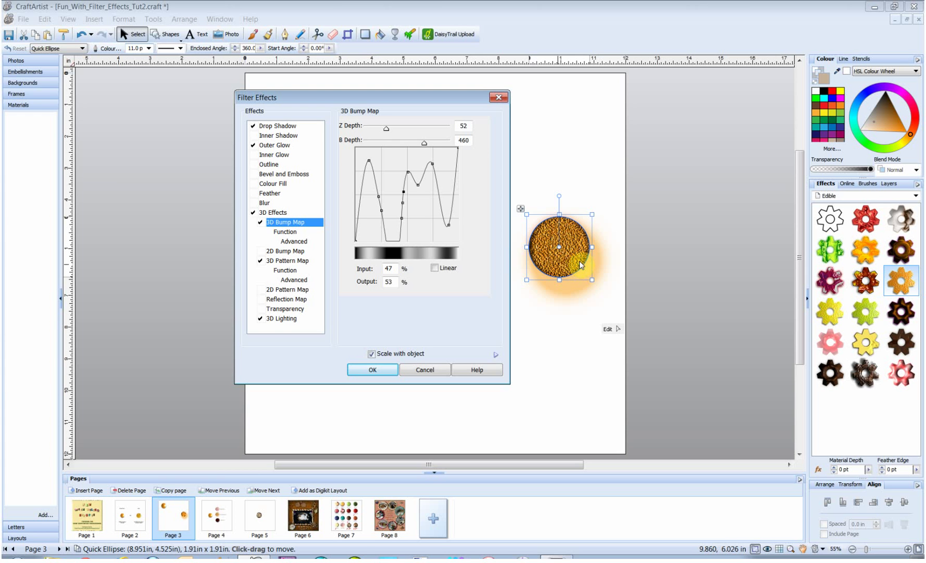
# Step: Set the 3D Pattern Map's opacity to 26 and depth to 24
pyautogui.click(281, 261)
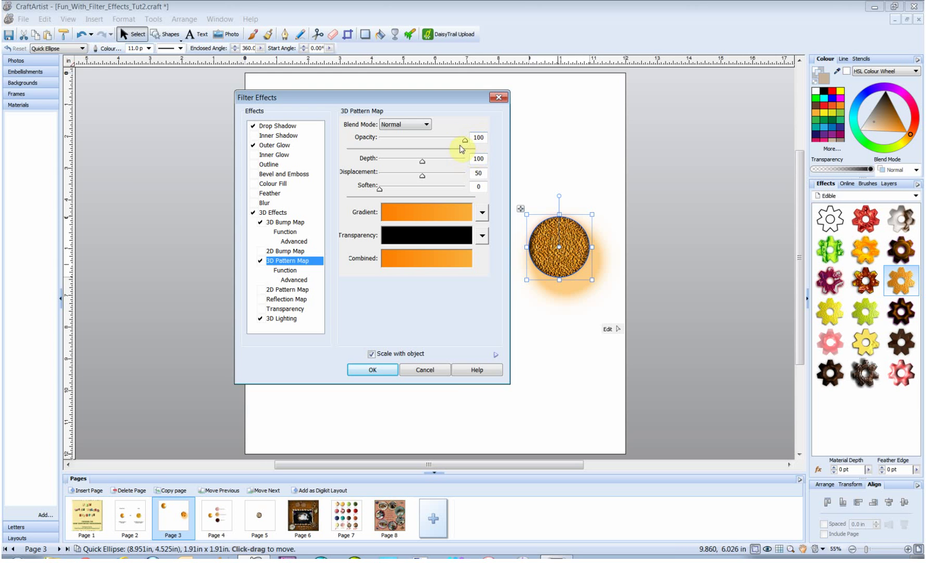
pyautogui.moveTo(463, 141); pyautogui.dragTo(401, 151)
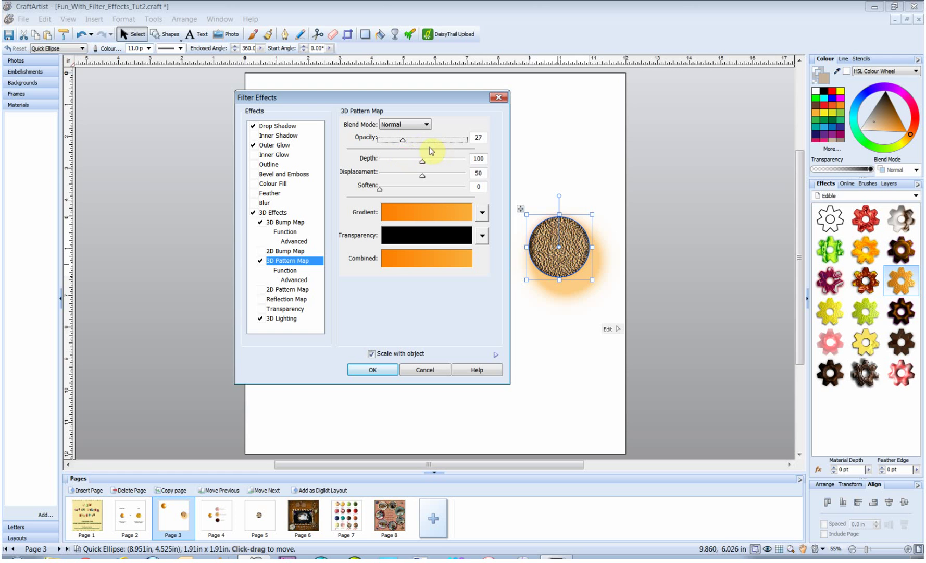
pyautogui.click(473, 137)
pyautogui.moveTo(475, 138); pyautogui.dragTo(485, 136)
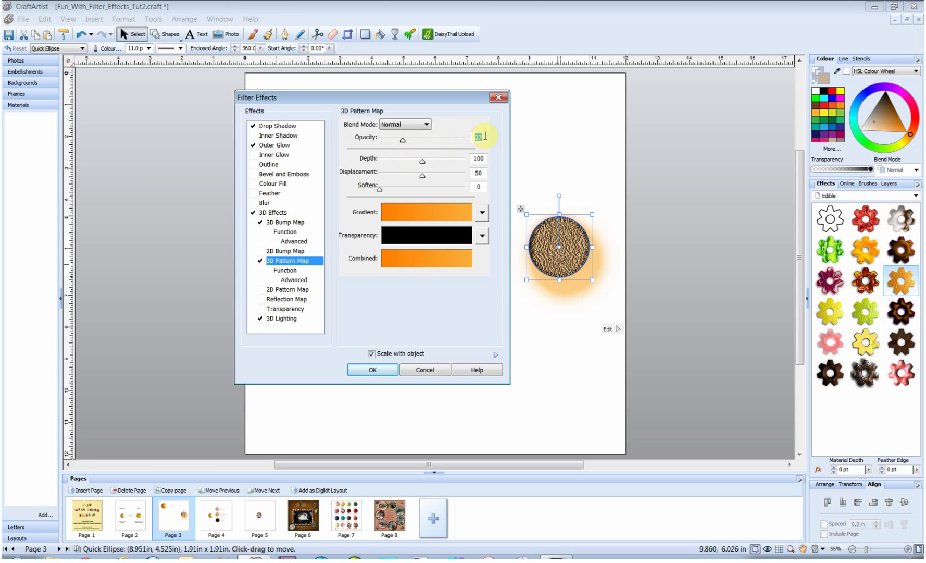
pyautogui.write('26')
pyautogui.moveTo(473, 158); pyautogui.dragTo(487, 152)
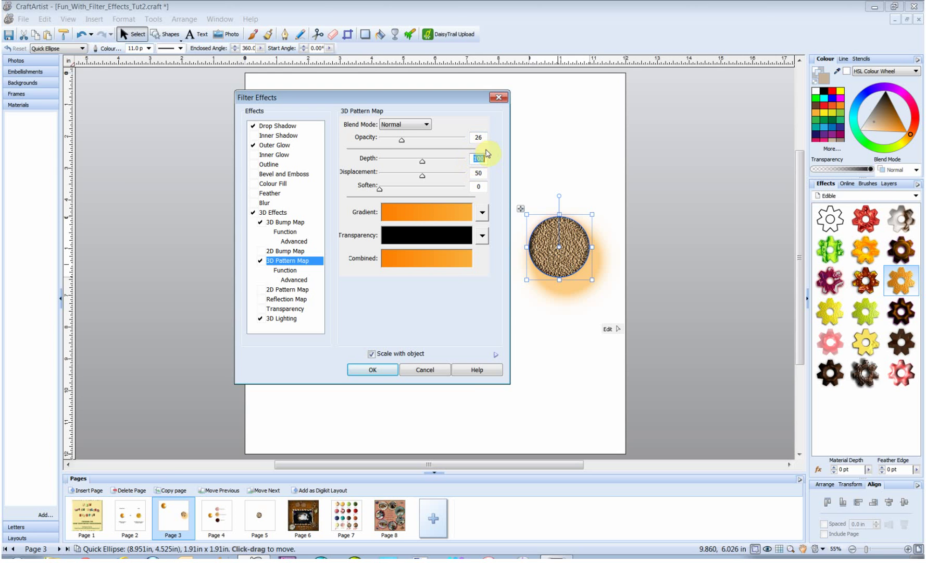
pyautogui.write('24')
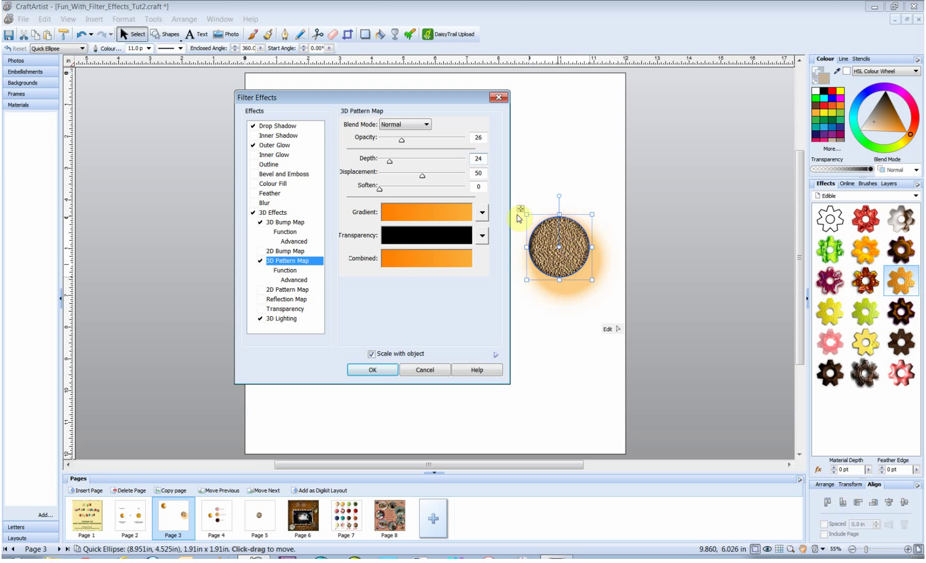
# Step: Set the 3D Pattern Map's displacement to 38 and soften to 74
pyautogui.moveTo(471, 173); pyautogui.dragTo(482, 175)
pyautogui.write('3')
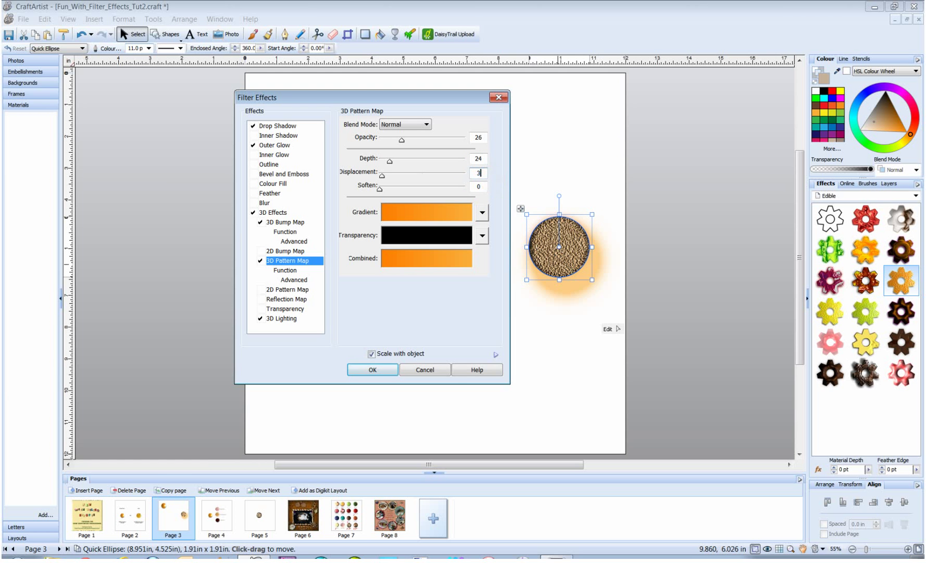
pyautogui.write('8')
pyautogui.press('Tab')
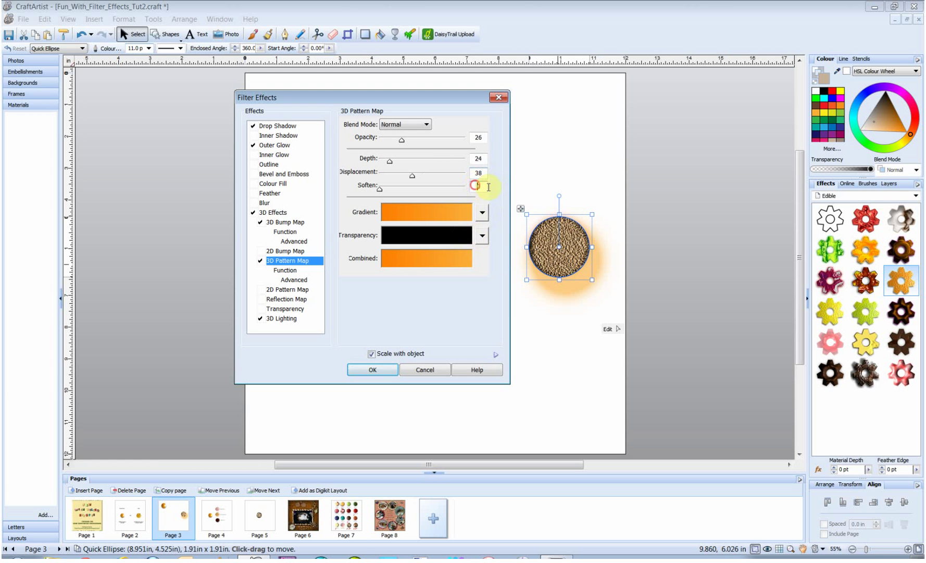
pyautogui.write('74')
# Step: Change the 3D Pattern Map's gradient to the red one with a pale cream band
pyautogui.click(482, 214)
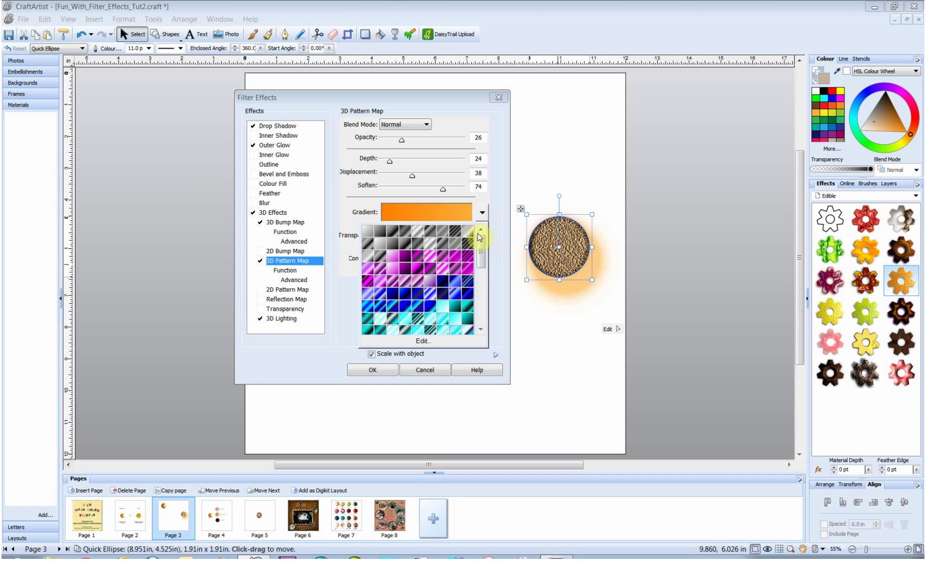
pyautogui.click(481, 259)
pyautogui.moveTo(480, 261); pyautogui.dragTo(482, 317)
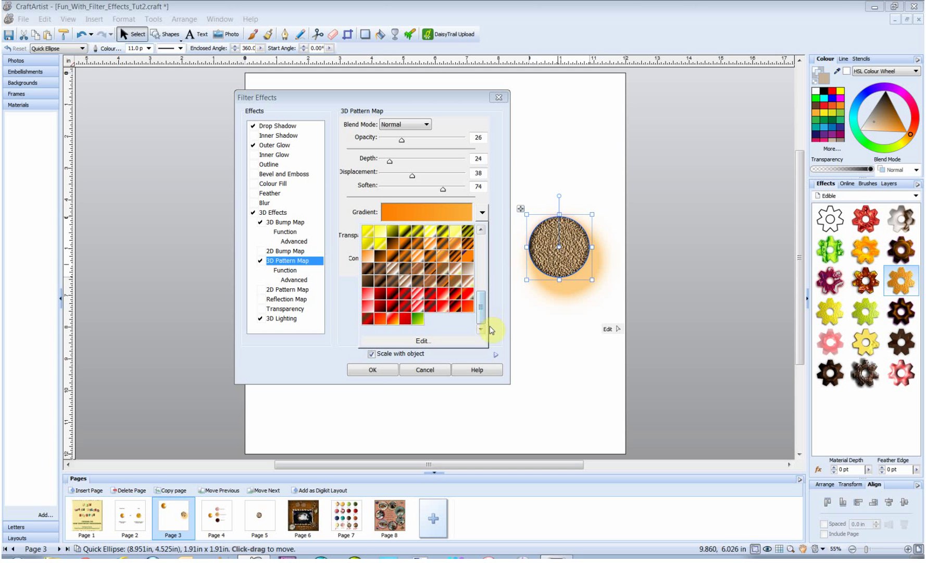
pyautogui.click(443, 307)
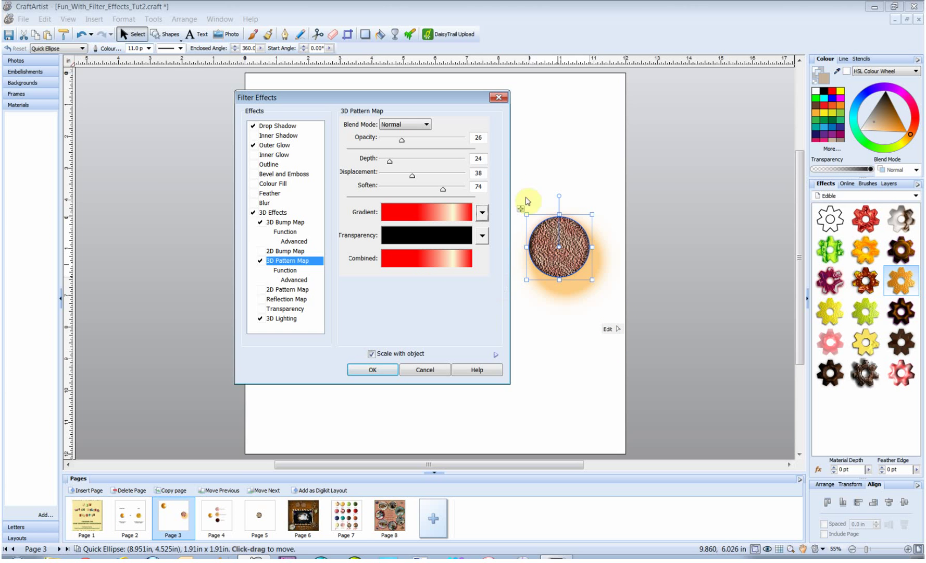
pyautogui.click(482, 212)
pyautogui.moveTo(481, 263); pyautogui.dragTo(484, 313)
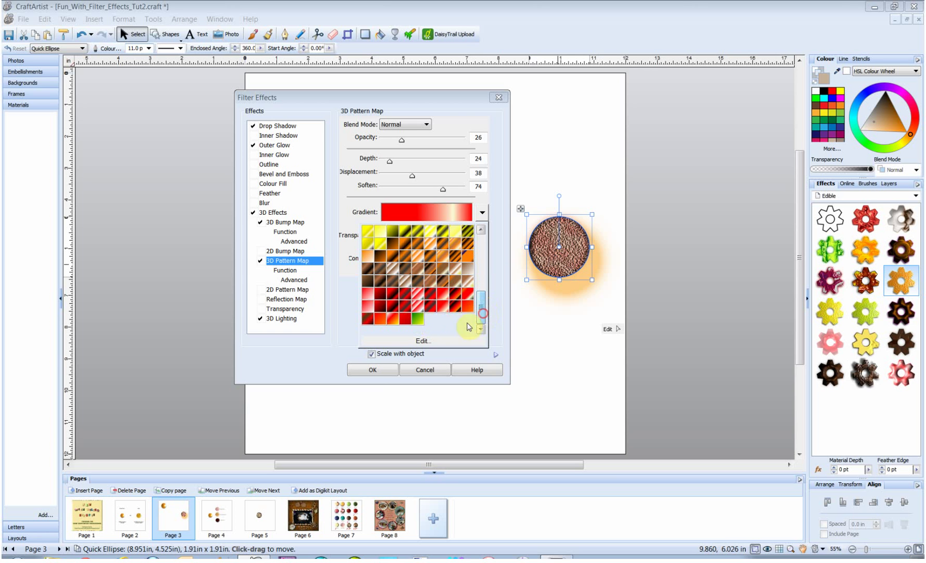
pyautogui.click(443, 310)
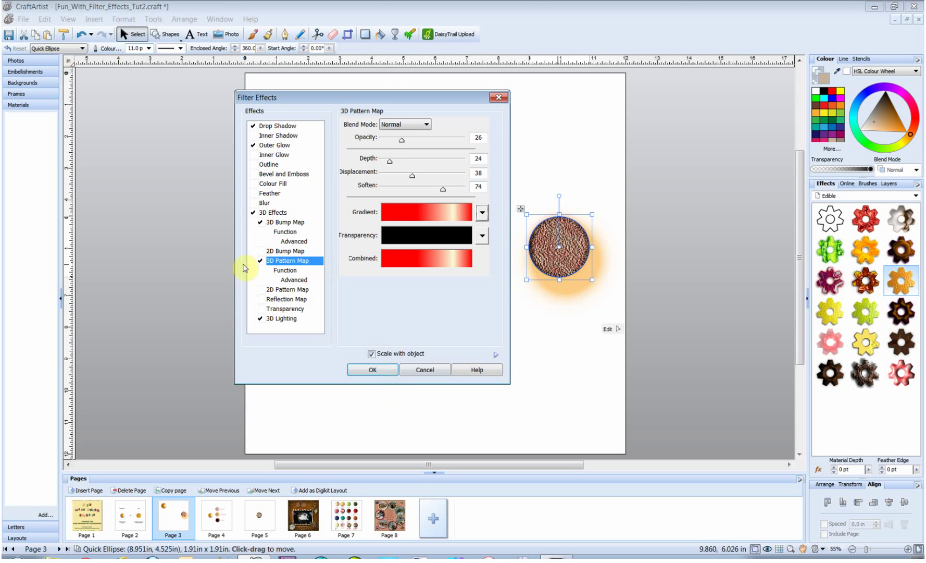
# Step: Set the 3D Lighting material to diffuse 56, specular 75 and shininess 62
pyautogui.click(281, 320)
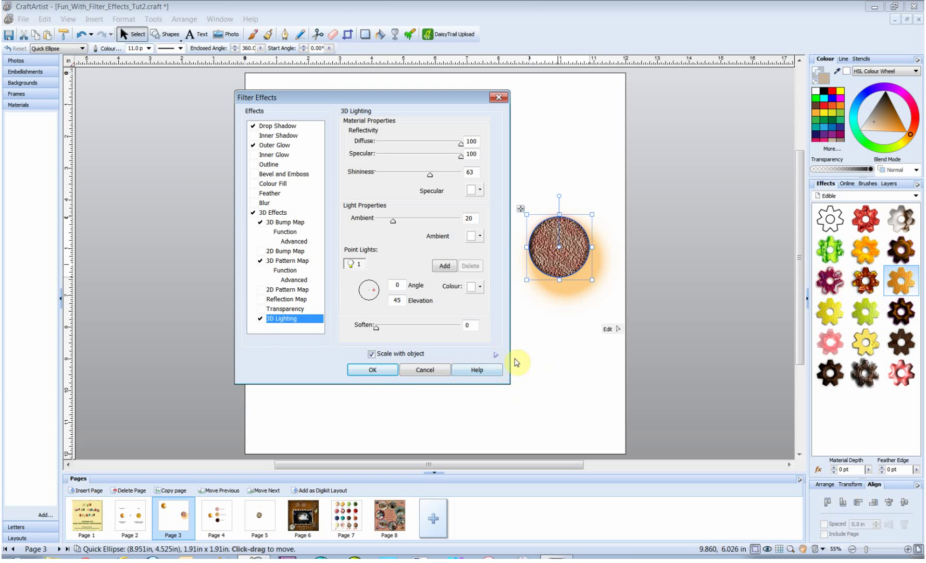
pyautogui.doubleClick(470, 141)
pyautogui.write('56')
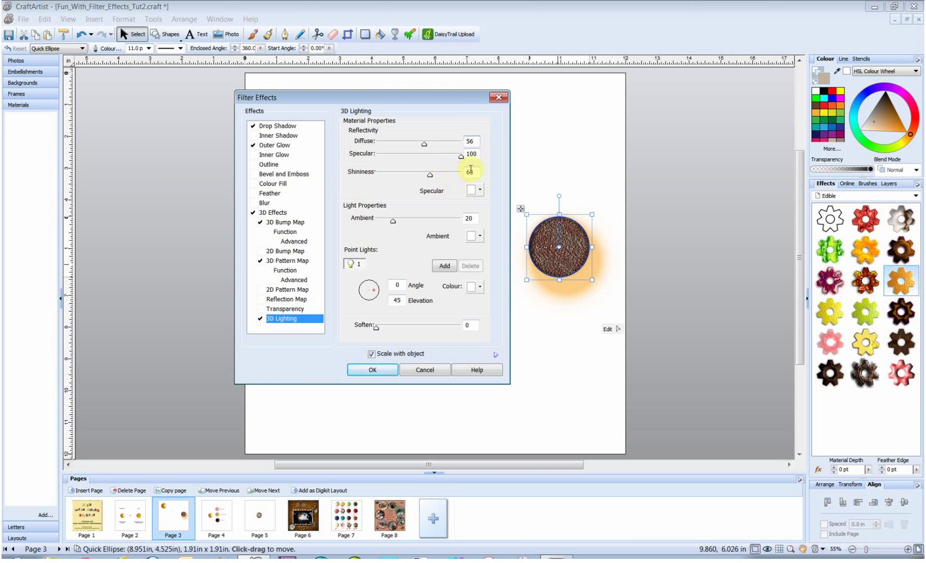
pyautogui.doubleClick(467, 154)
pyautogui.write('75')
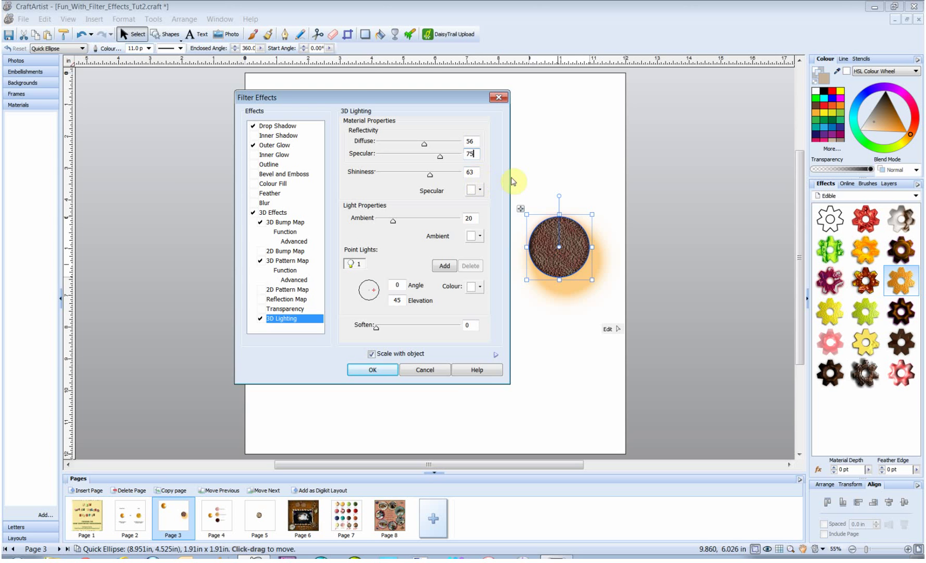
pyautogui.doubleClick(466, 171)
pyautogui.write('62')
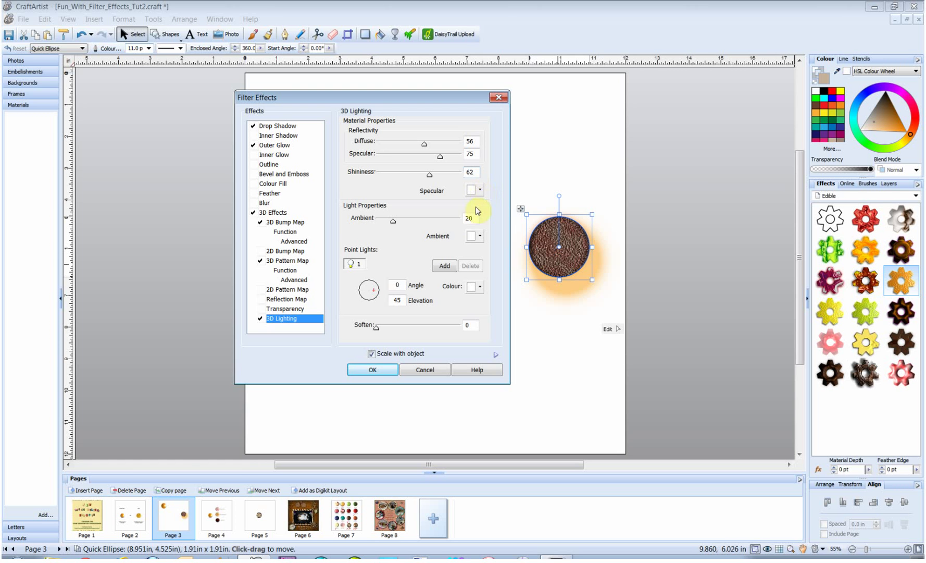
# Step: Set the 3D Lighting's ambient level to 41 and its ambient colour to yellow
pyautogui.doubleClick(464, 218)
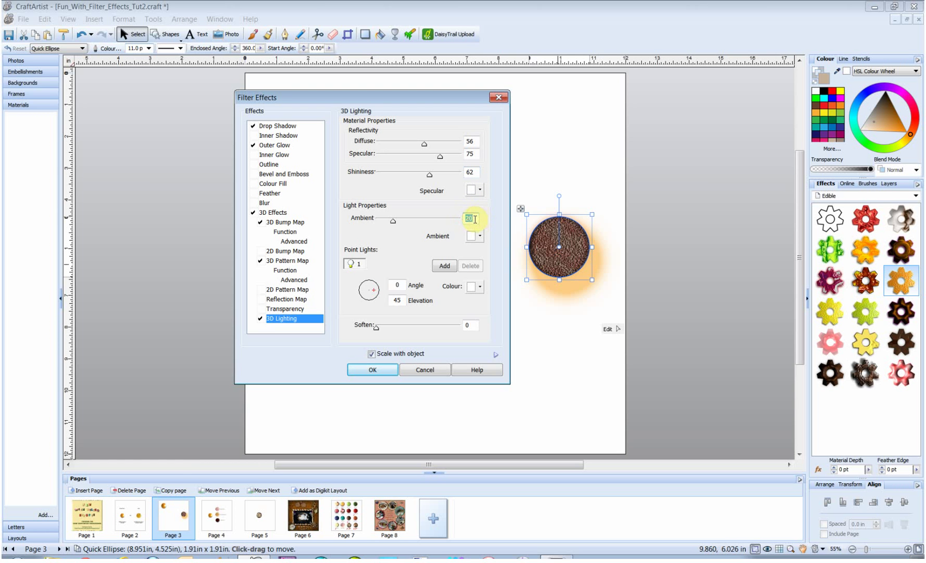
pyautogui.write('41')
pyautogui.click(480, 235)
pyautogui.click(503, 250)
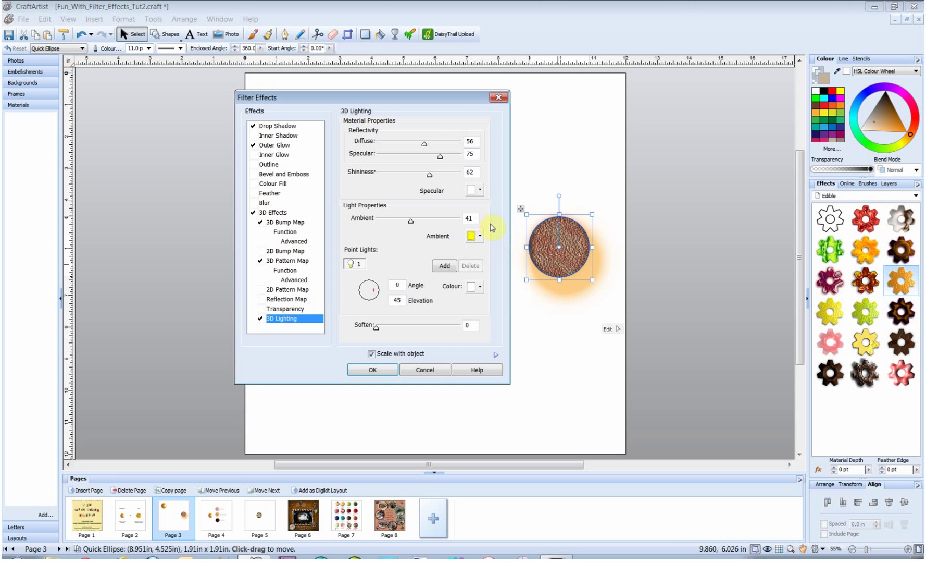
pyautogui.click(480, 236)
pyautogui.click(503, 251)
# Step: Add a second point light with an angle of 221 and an elevation of 44
pyautogui.click(444, 265)
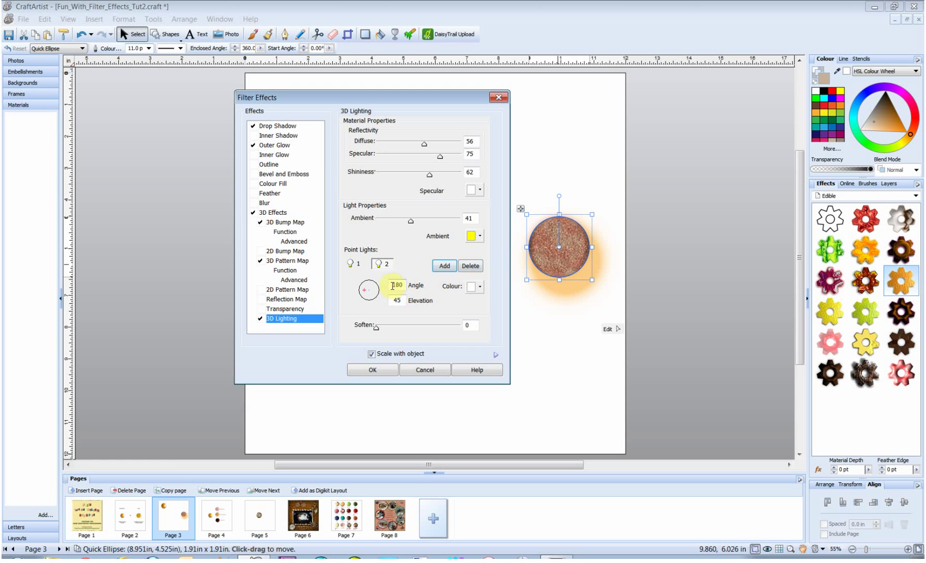
pyautogui.moveTo(366, 292); pyautogui.dragTo(406, 294)
pyautogui.write('221')
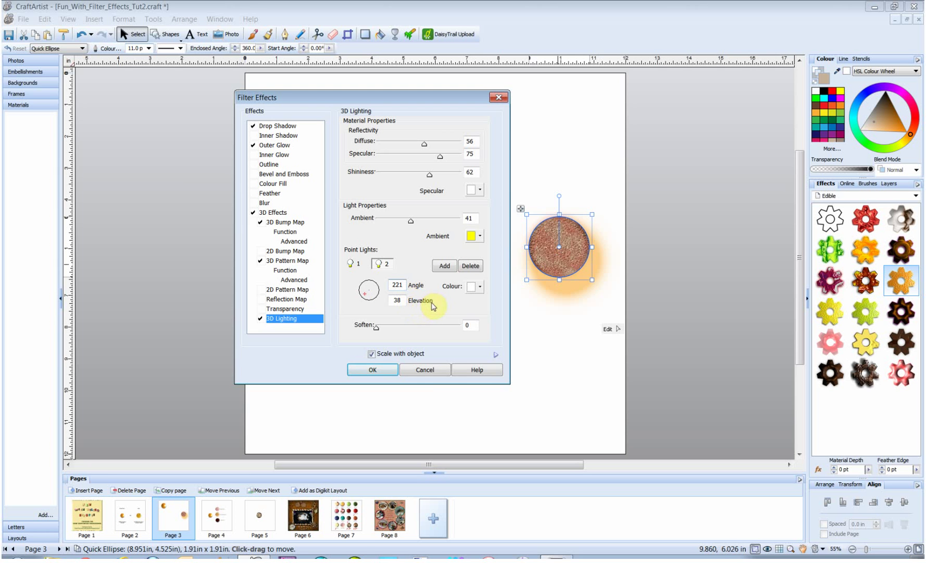
pyautogui.moveTo(389, 300); pyautogui.dragTo(411, 301)
pyautogui.write('44')
# Step: Set the 3D Lighting soften level to 54 and apply the filter effects
pyautogui.moveTo(471, 327); pyautogui.dragTo(445, 331)
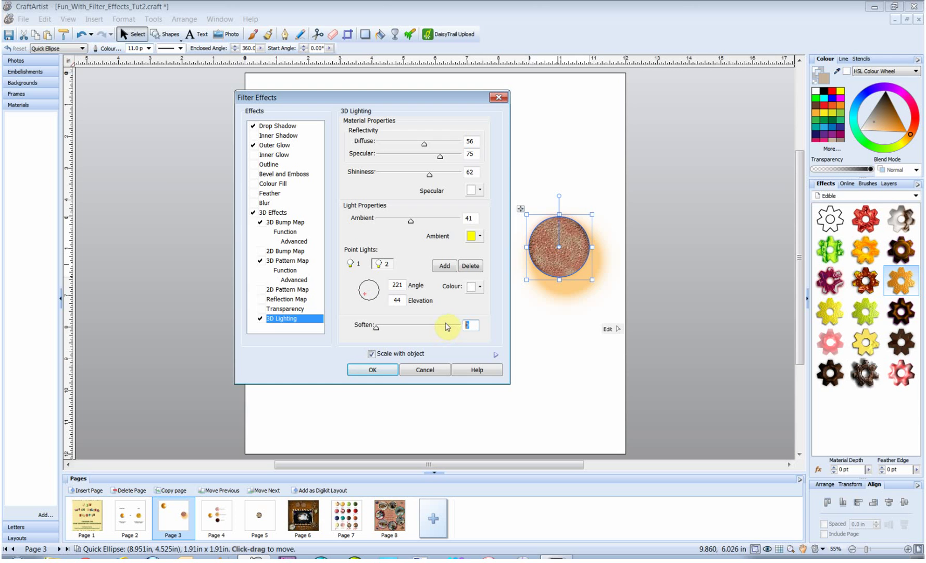
pyautogui.write('54')
pyautogui.click(373, 370)
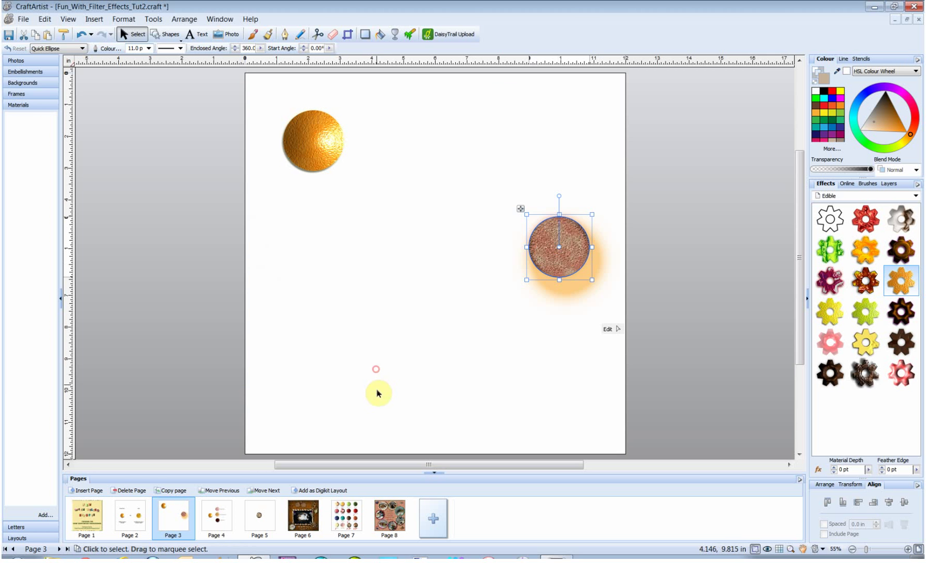
# Step: Move the plain orange and the textured circle side by side in the middle of page 3
pyautogui.moveTo(316, 151); pyautogui.dragTo(397, 262)
pyautogui.moveTo(570, 263); pyautogui.dragTo(525, 266)
pyautogui.moveTo(408, 263); pyautogui.dragTo(427, 264)
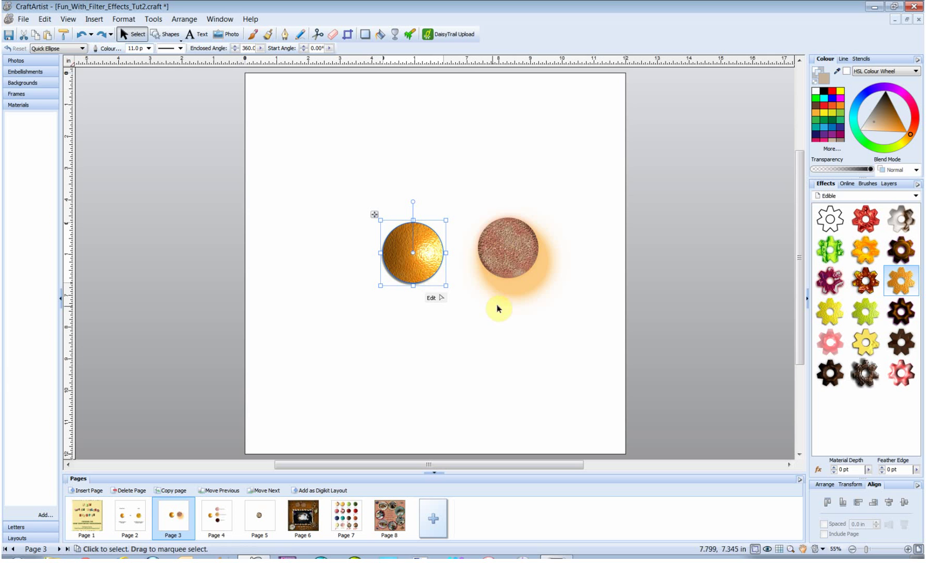
# Step: Reduce the textured circle's drop shadow to opacity 3, blur 0 pt and intensity 0
pyautogui.click(501, 268)
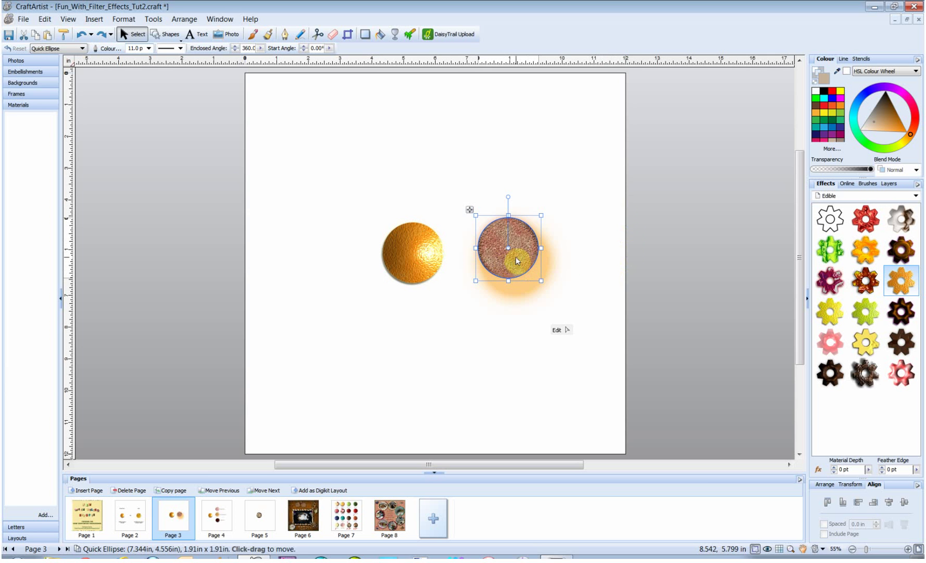
pyautogui.click(818, 469)
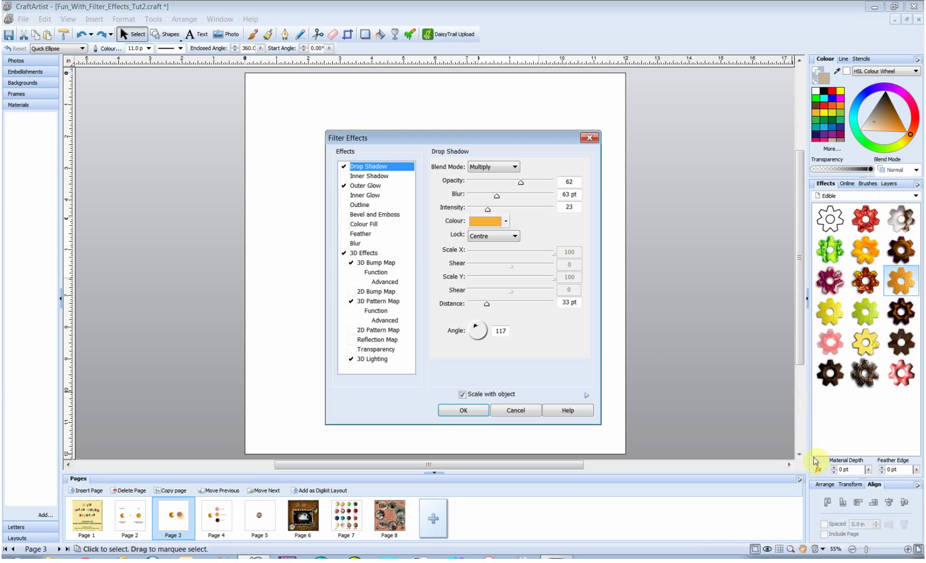
pyautogui.moveTo(468, 141); pyautogui.dragTo(322, 108)
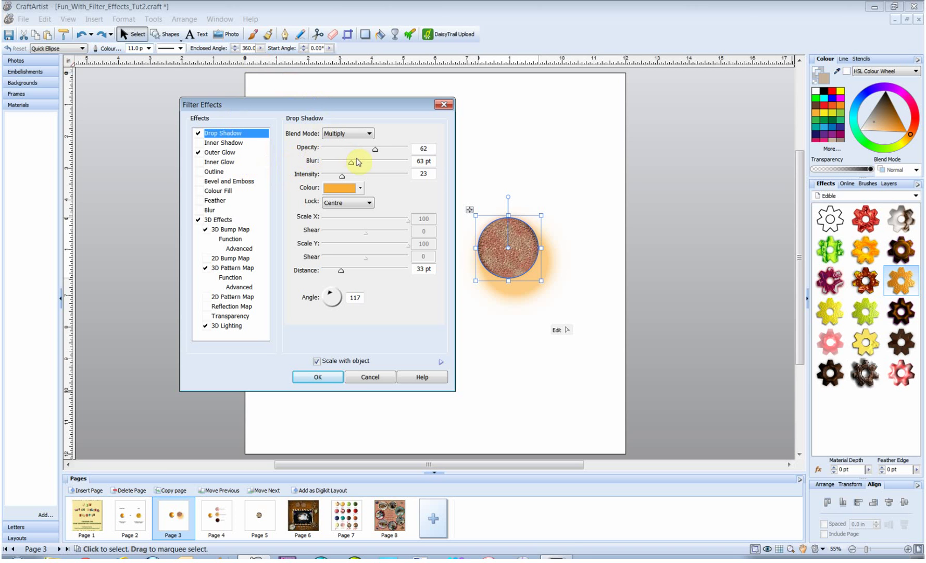
pyautogui.doubleClick(420, 151)
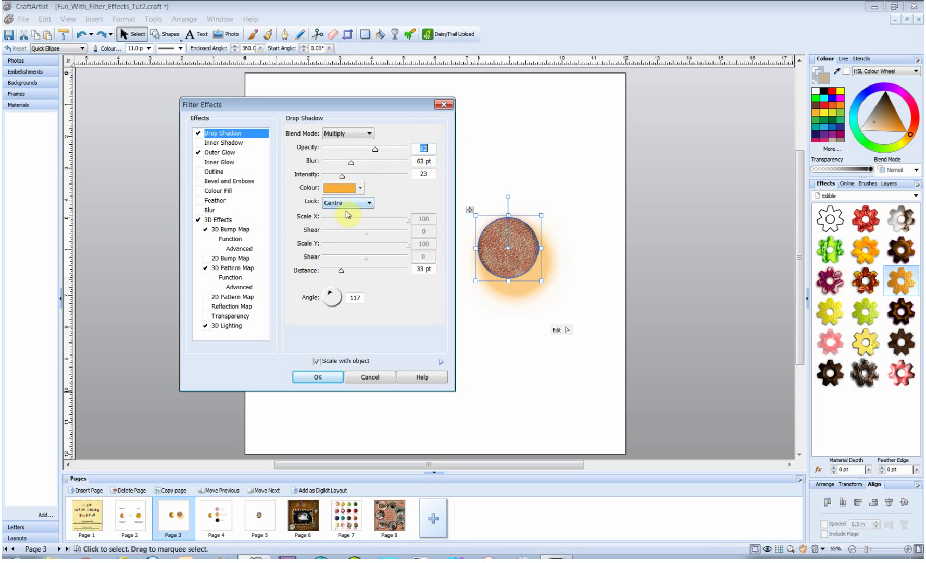
pyautogui.write('3')
pyautogui.moveTo(352, 164); pyautogui.dragTo(320, 190)
pyautogui.click(344, 175)
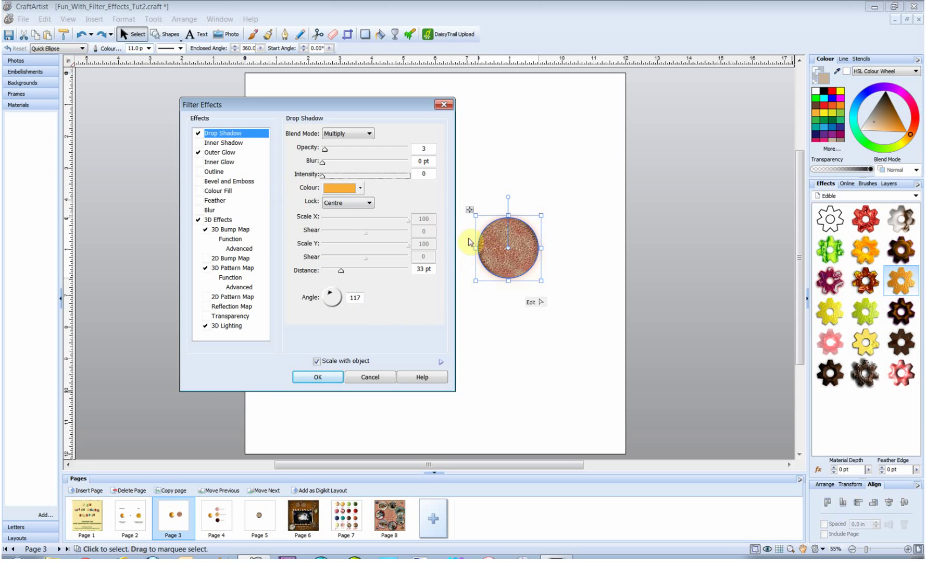
# Step: Set the textured circle's outer glow opacity to 32, apply the effects and nudge the circle closer to the orange
pyautogui.click(223, 153)
pyautogui.moveTo(332, 165); pyautogui.dragTo(346, 150)
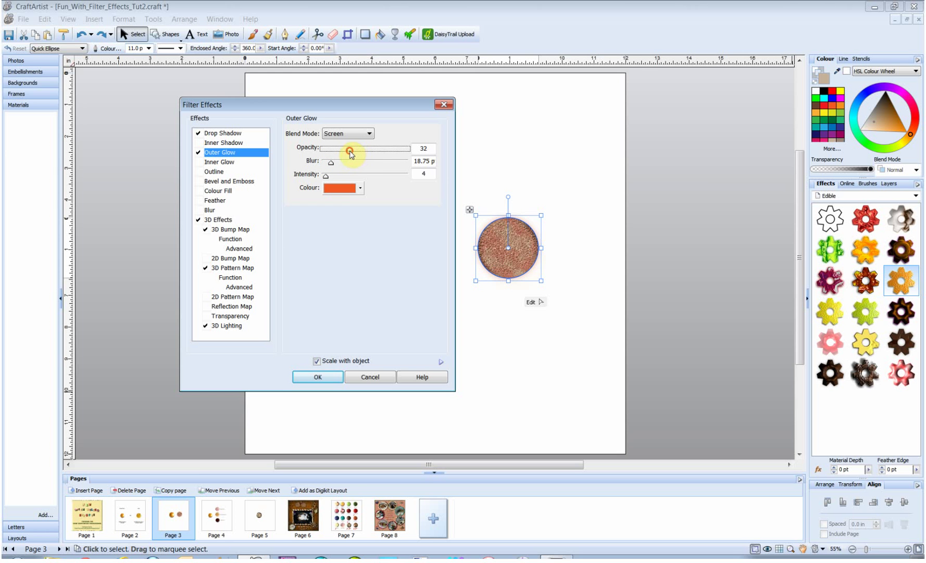
pyautogui.click(323, 378)
pyautogui.click(451, 339)
pyautogui.moveTo(510, 270); pyautogui.dragTo(504, 272)
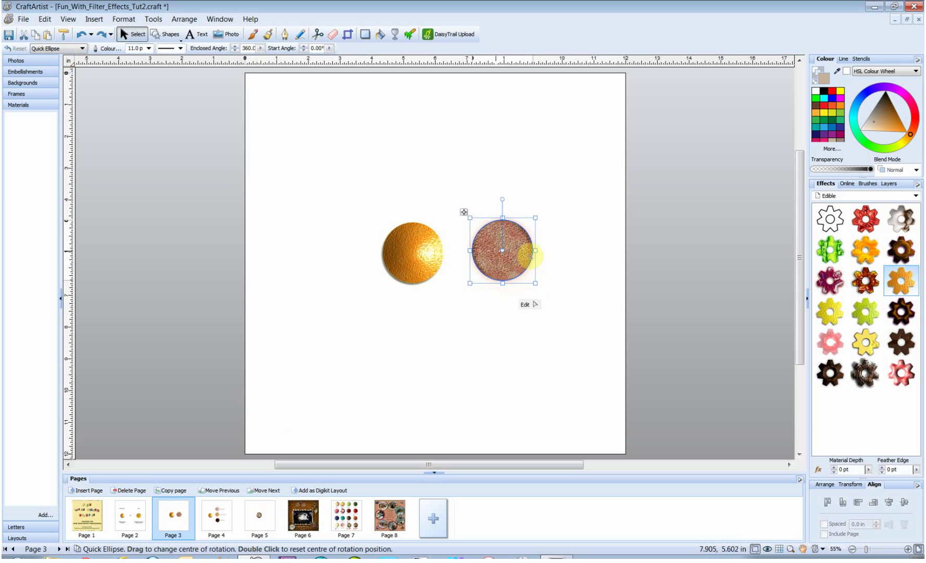
pyautogui.click(502, 314)
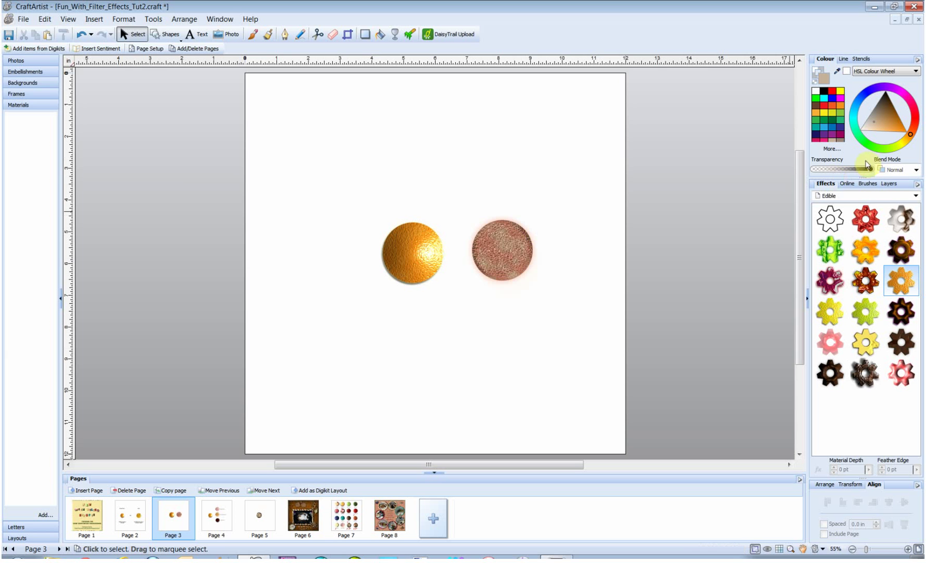
# Step: Add a new effects category named Tutorial Effects
pyautogui.click(916, 195)
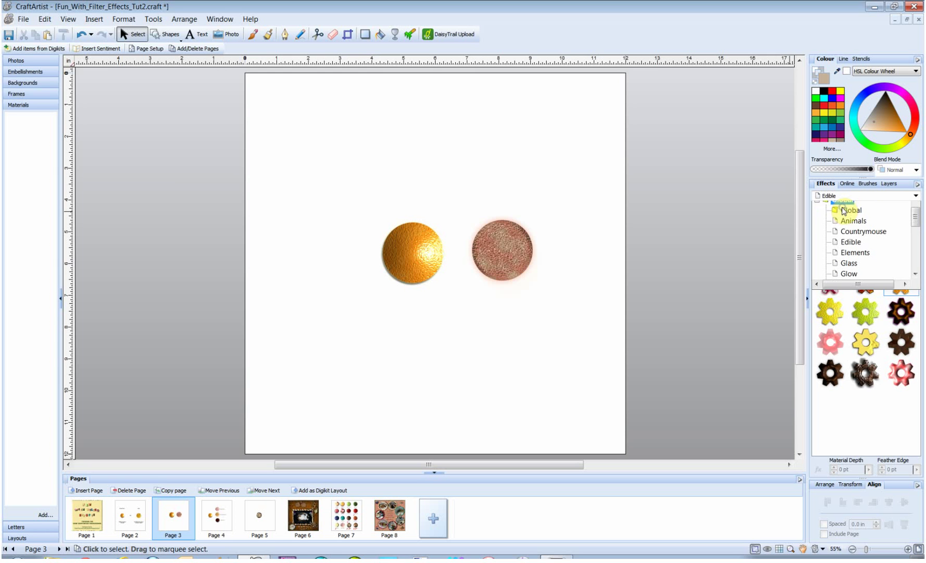
pyautogui.rightClick(843, 210)
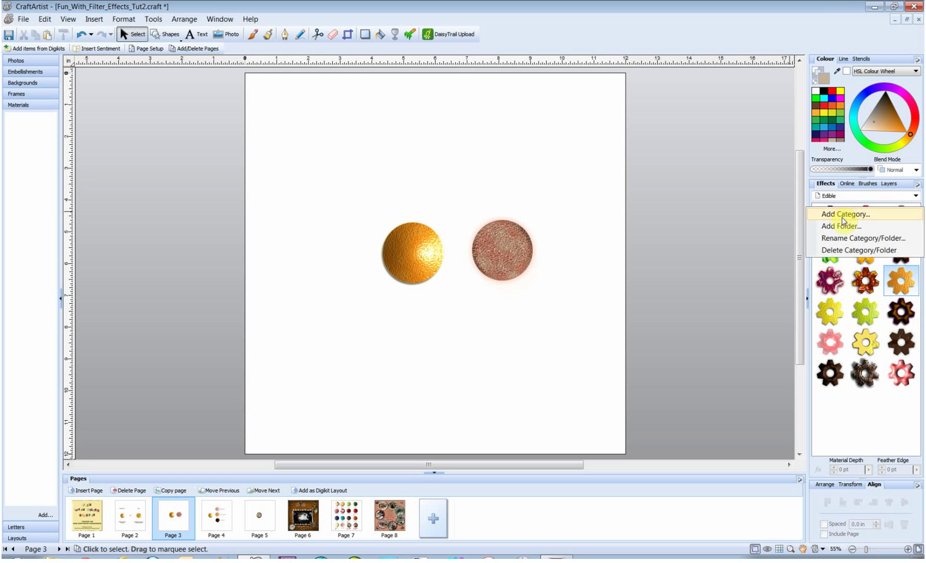
pyautogui.click(844, 215)
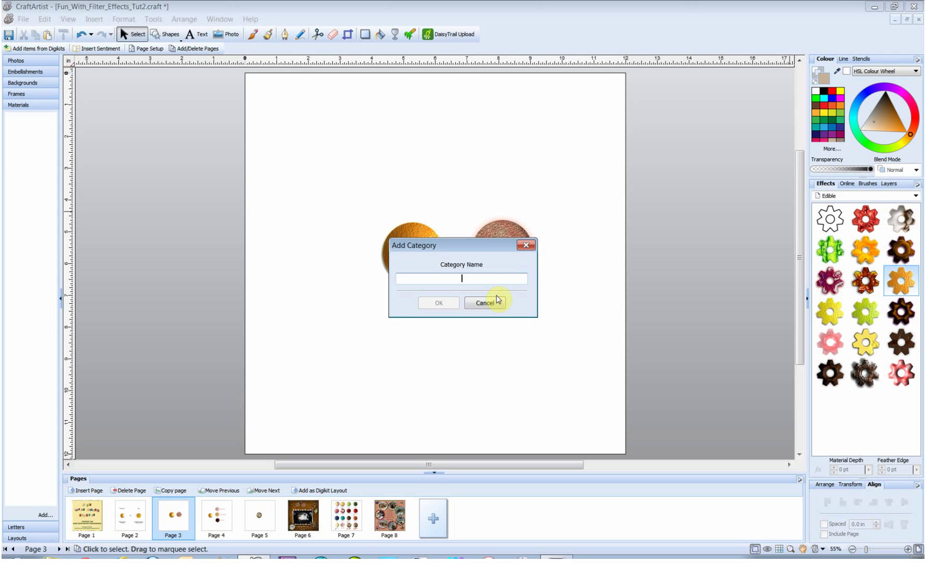
pyautogui.write('utorial Effects')
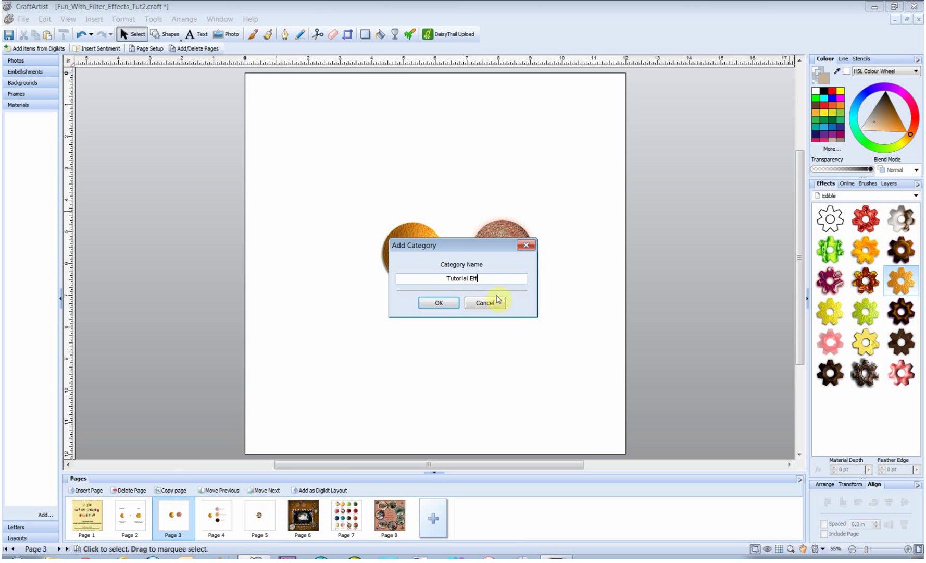
pyautogui.click(430, 303)
# Step: Browse the My Effects category, and switch the effects gallery to the Tutorial Effects category
pyautogui.click(916, 196)
pyautogui.moveTo(915, 266); pyautogui.dragTo(922, 244)
pyautogui.click(857, 249)
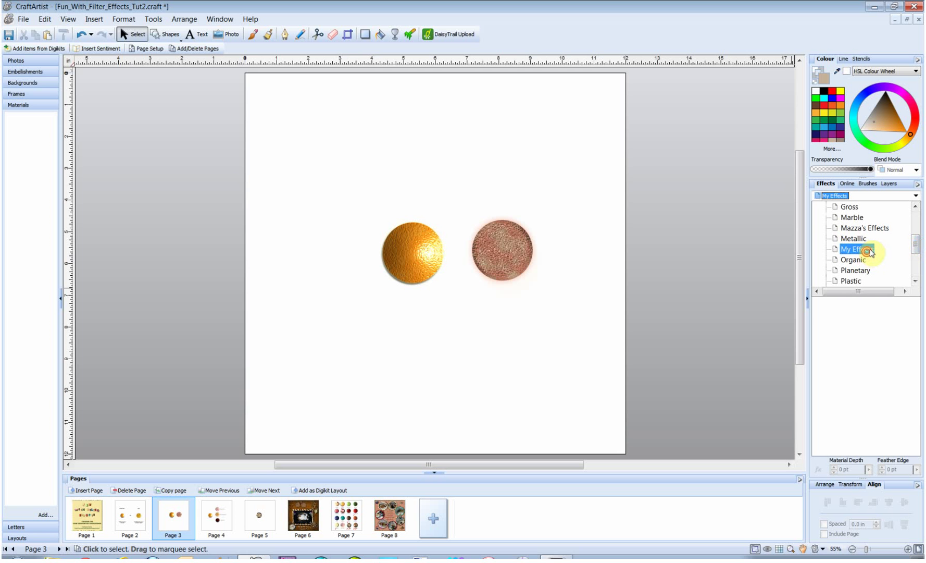
pyautogui.moveTo(920, 263); pyautogui.dragTo(922, 437)
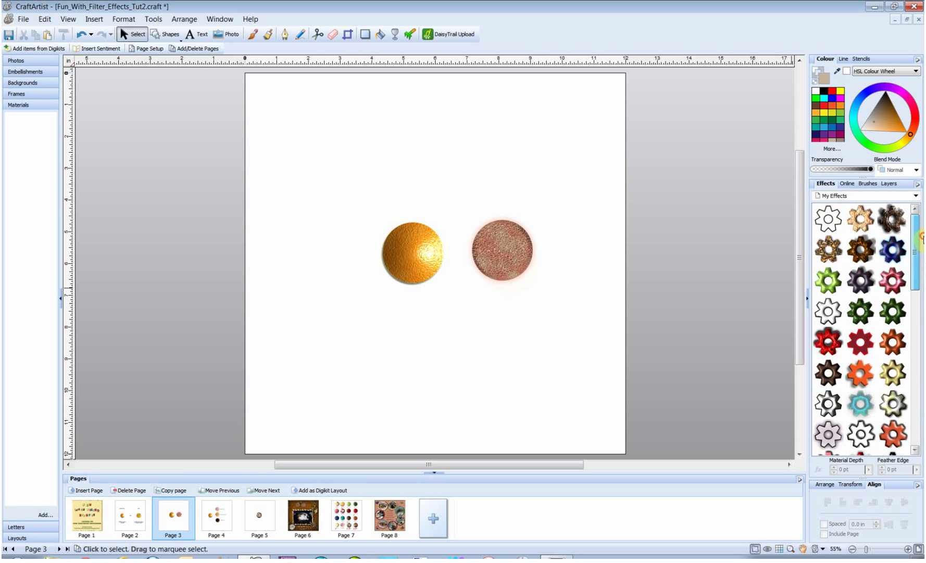
pyautogui.click(916, 196)
pyautogui.moveTo(916, 245); pyautogui.dragTo(921, 273)
pyautogui.click(877, 272)
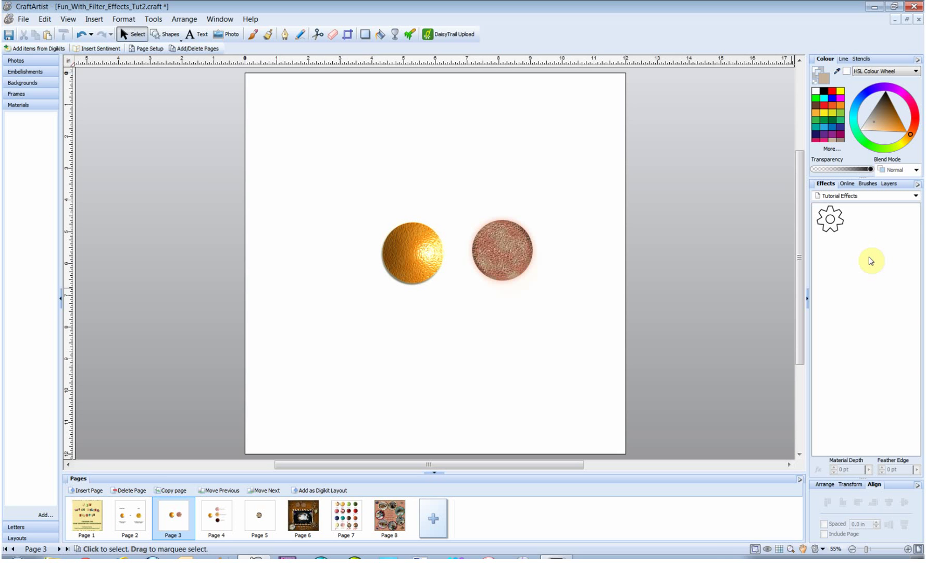
# Step: Save the textured circle's look to the Tutorial Effects category as an effect named Orange Tweak
pyautogui.click(510, 255)
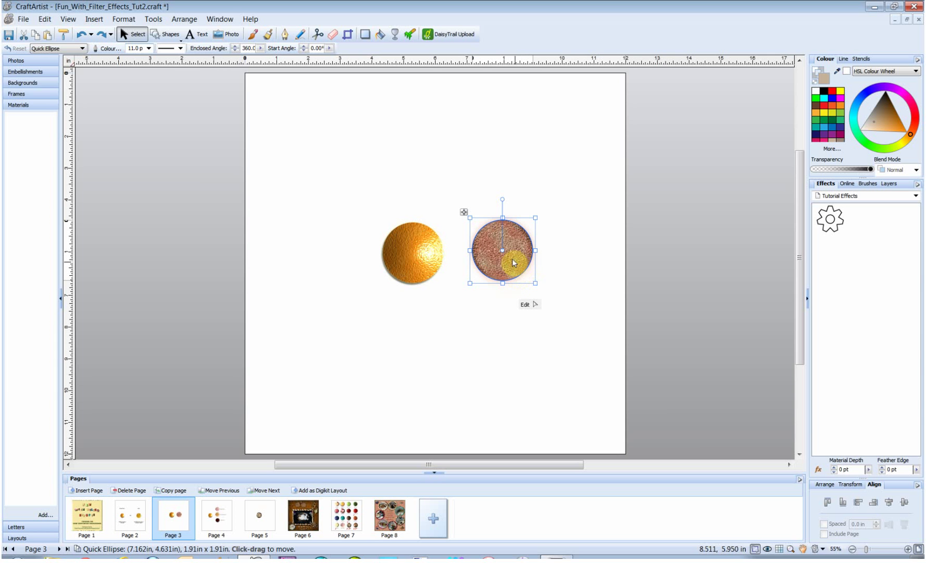
pyautogui.rightClick(513, 257)
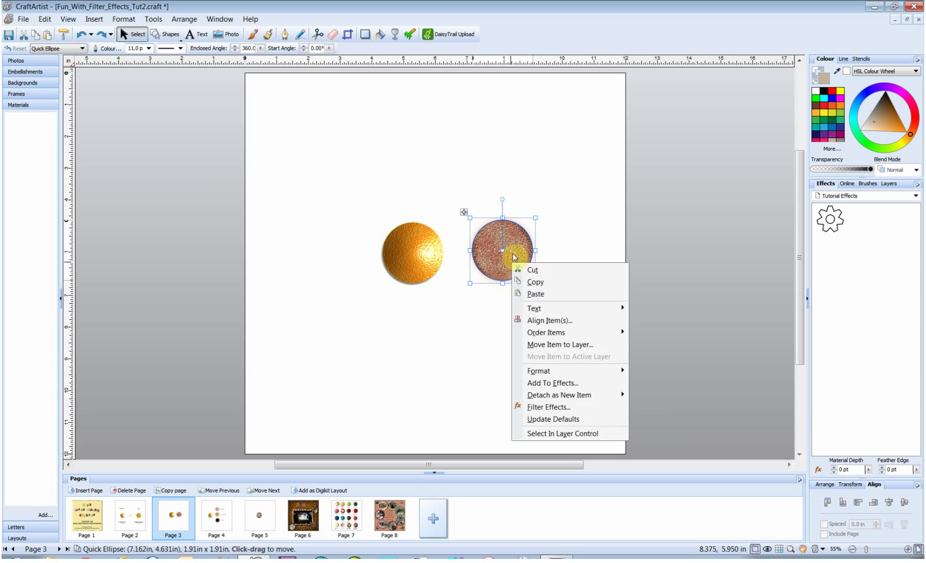
pyautogui.click(556, 386)
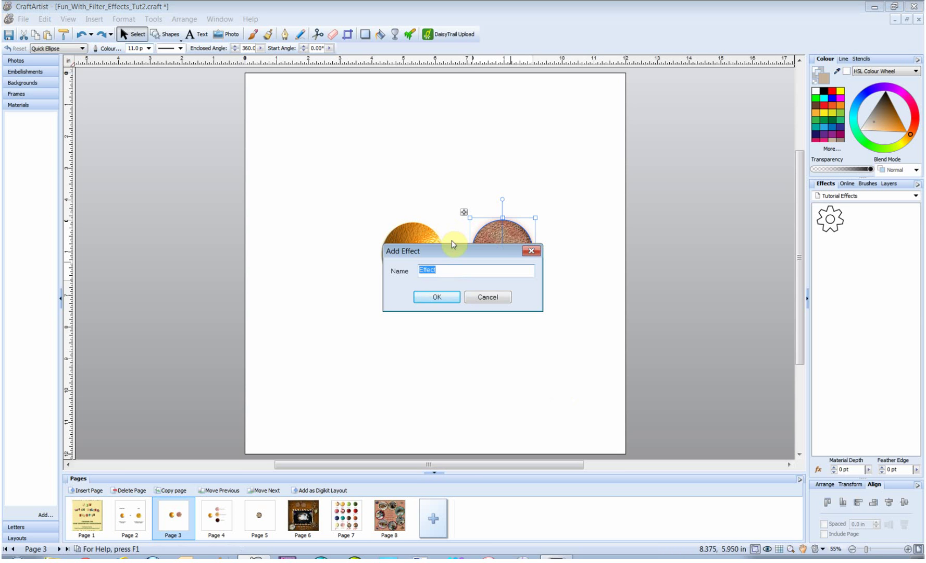
pyautogui.write('Orange Tweak')
pyautogui.click(428, 297)
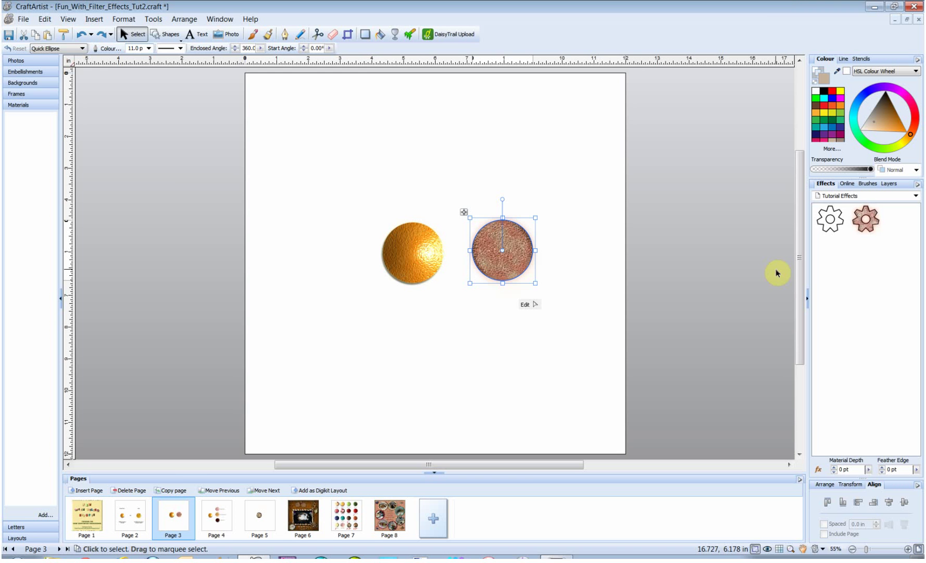
# Step: Draw a circle about 2.5 in across below the orange and apply the saved Orange Tweak effect to it
pyautogui.click(166, 39)
pyautogui.click(170, 64)
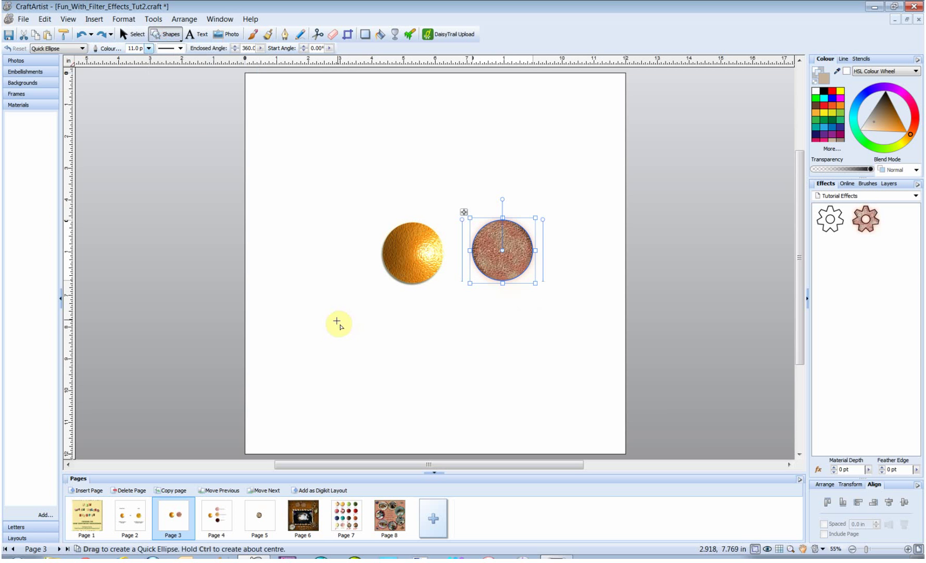
pyautogui.moveTo(330, 317); pyautogui.dragTo(423, 399)
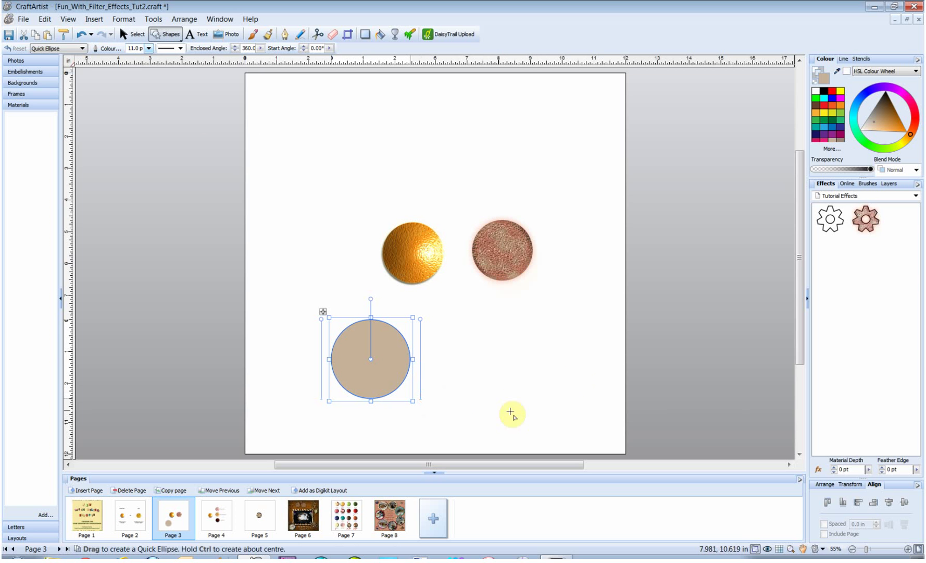
pyautogui.click(135, 34)
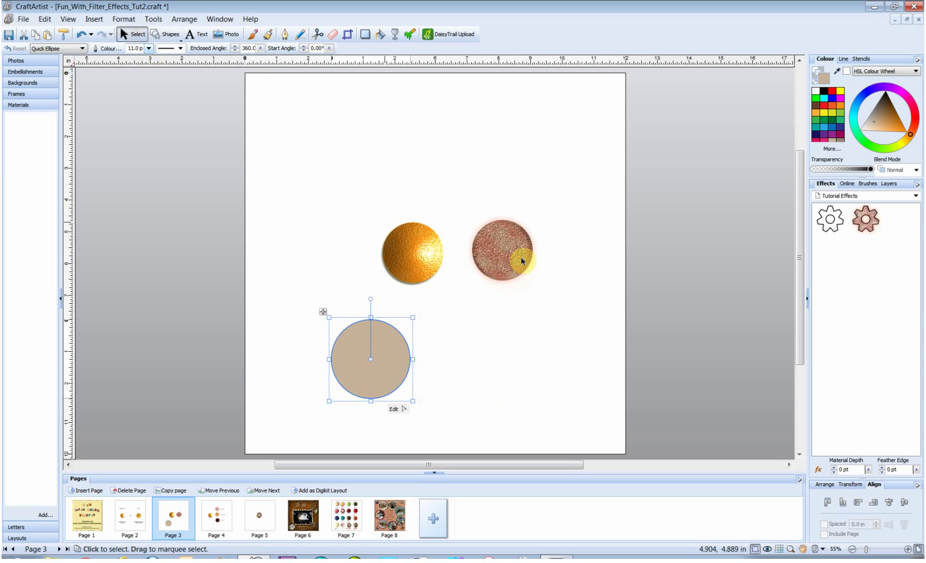
pyautogui.click(866, 218)
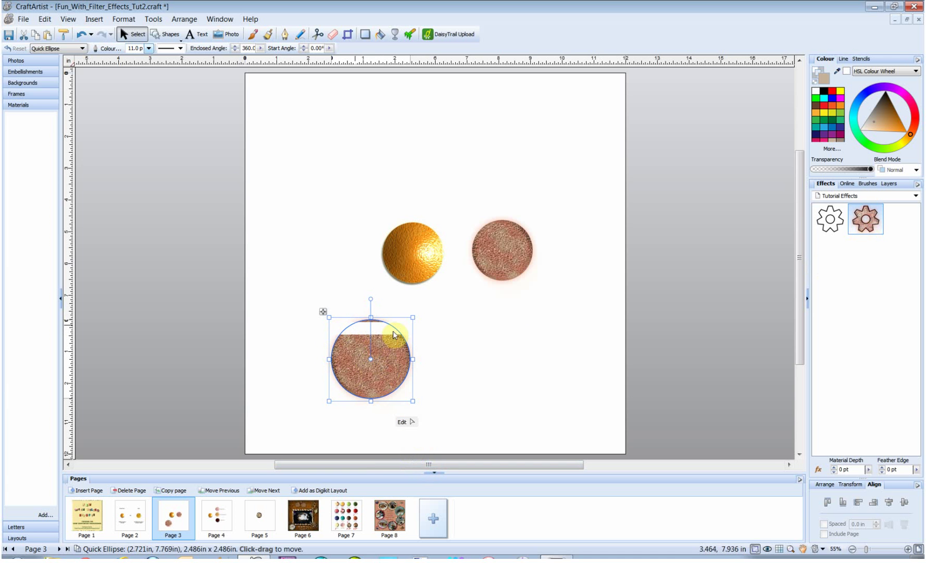
pyautogui.moveTo(371, 464); pyautogui.dragTo(379, 489)
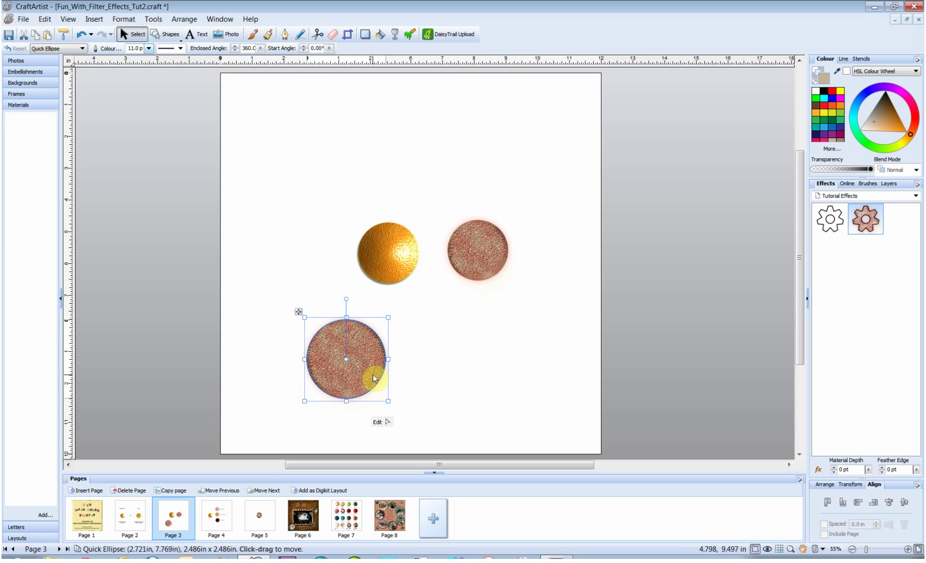
# Step: On page 4, clear the white circle's effect and apply Orange Tweak to it
pyautogui.click(216, 516)
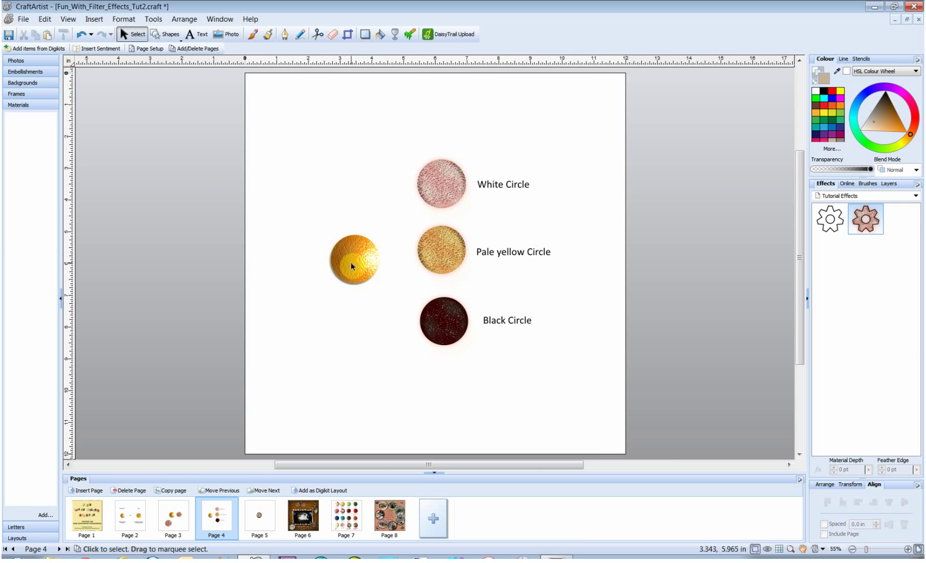
pyautogui.click(447, 192)
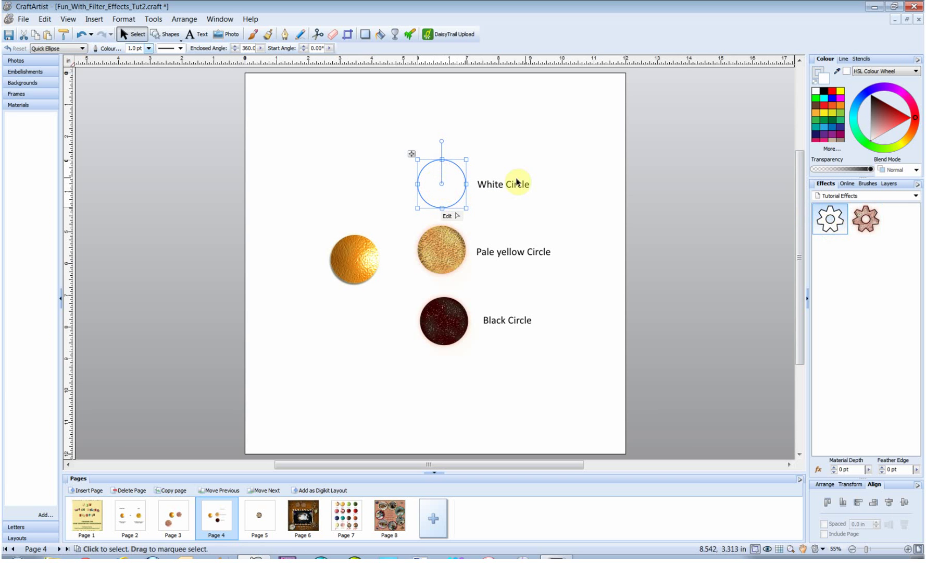
pyautogui.click(884, 223)
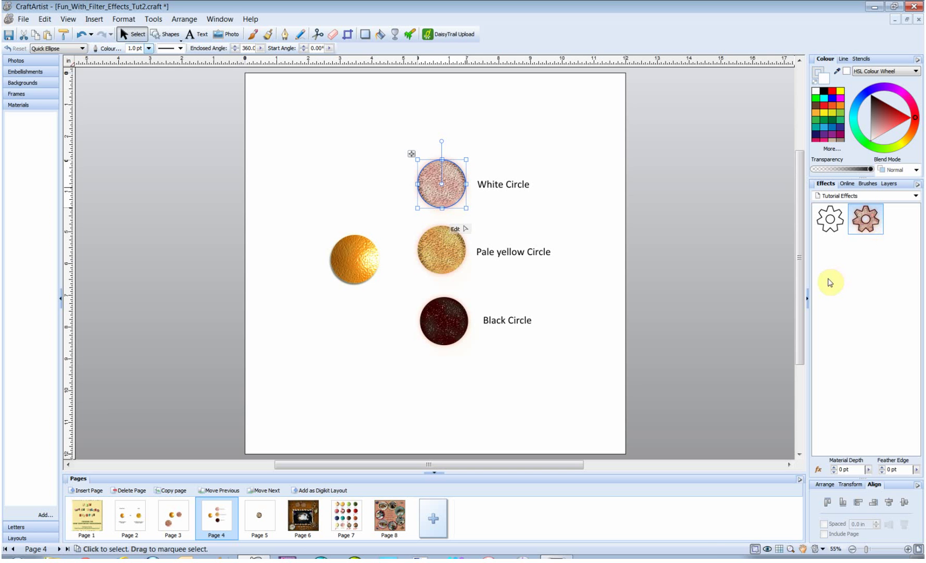
# Step: Clear the pale yellow circle's effect and apply Orange Tweak to it
pyautogui.click(454, 253)
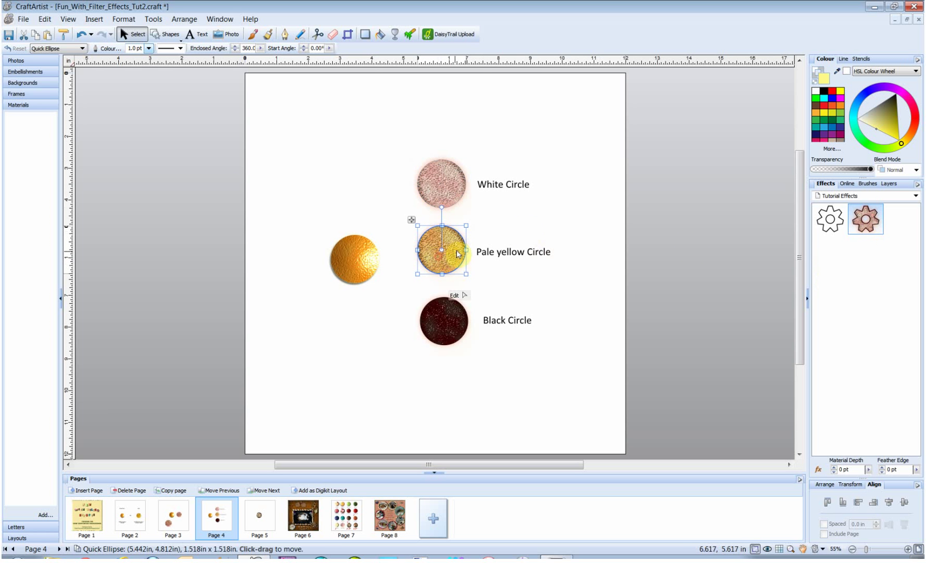
pyautogui.click(830, 218)
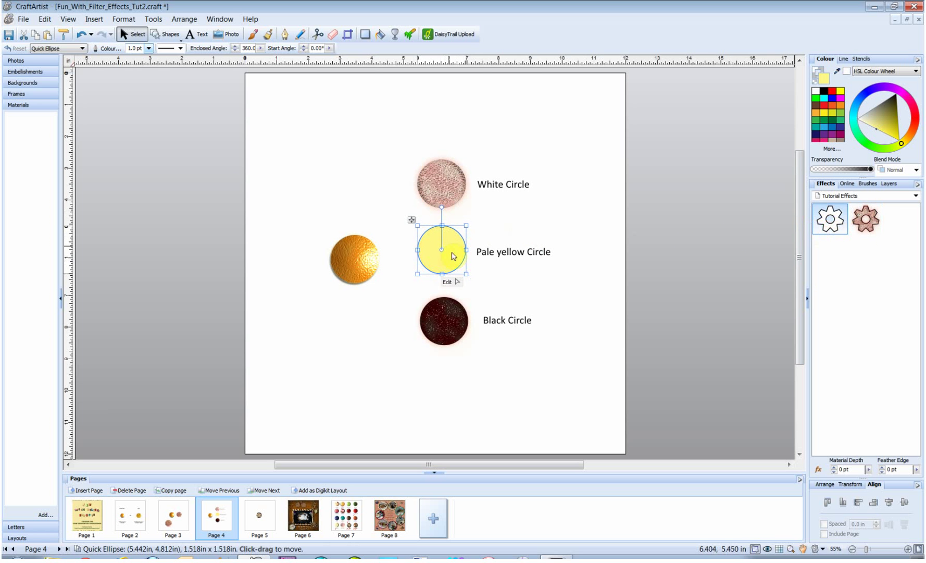
pyautogui.click(867, 222)
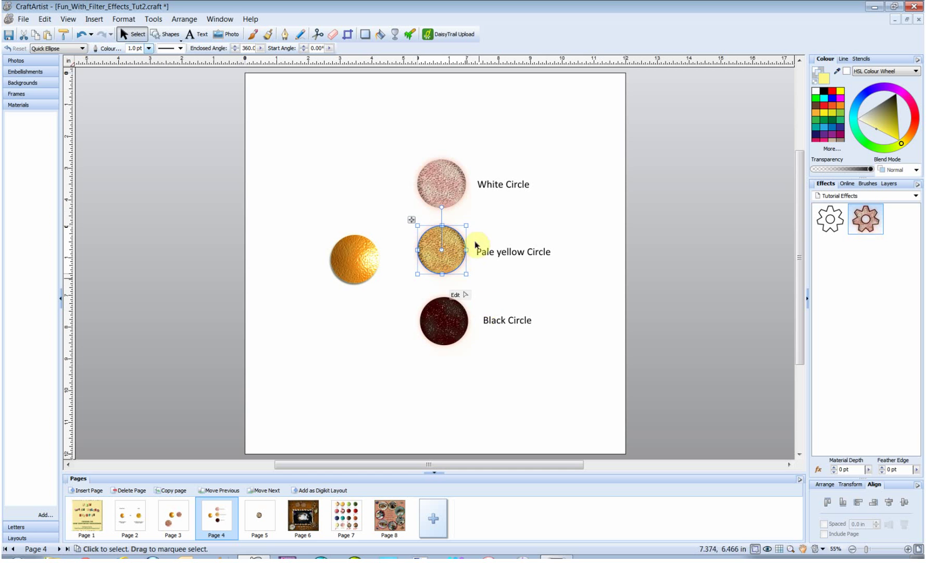
# Step: Clear the black circle's effect and apply Orange Tweak to it
pyautogui.click(444, 325)
pyautogui.click(831, 221)
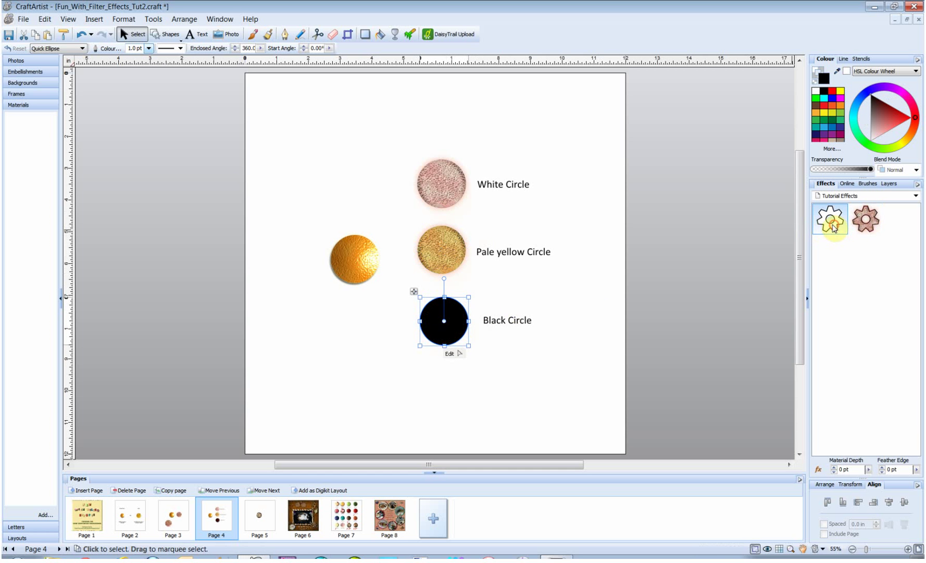
pyautogui.click(854, 229)
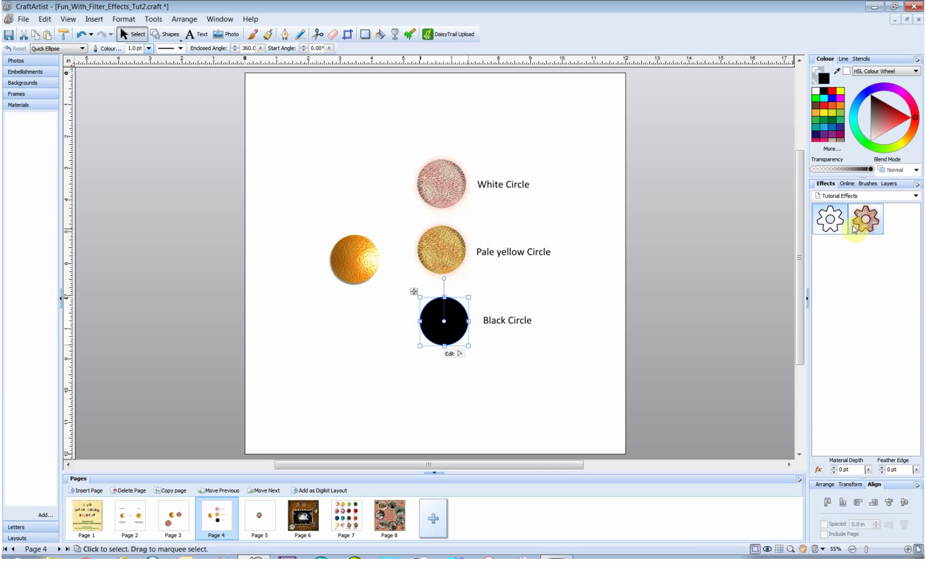
# Step: On page 5, move the wood-textured circle off the page onto the pasteboard beside its upper-left corner
pyautogui.click(411, 362)
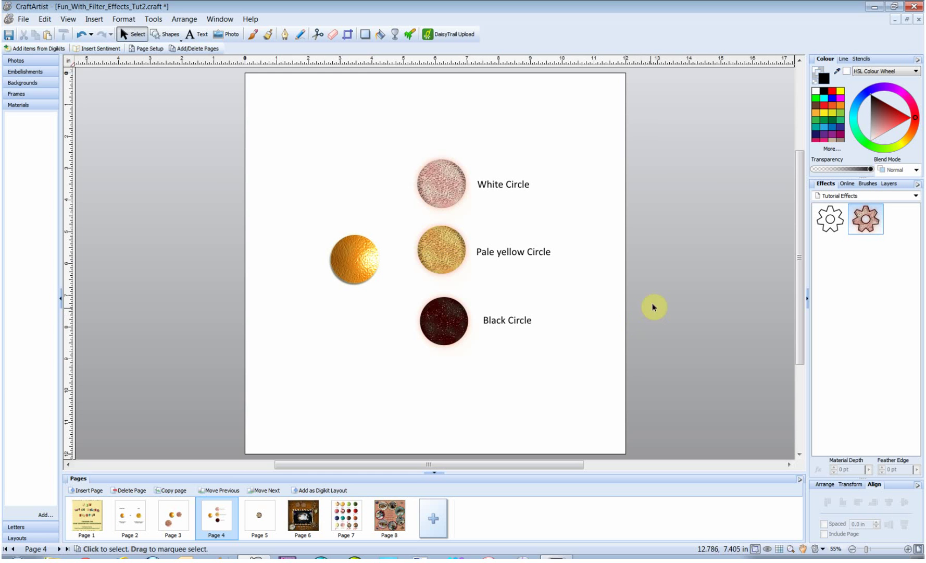
pyautogui.click(259, 521)
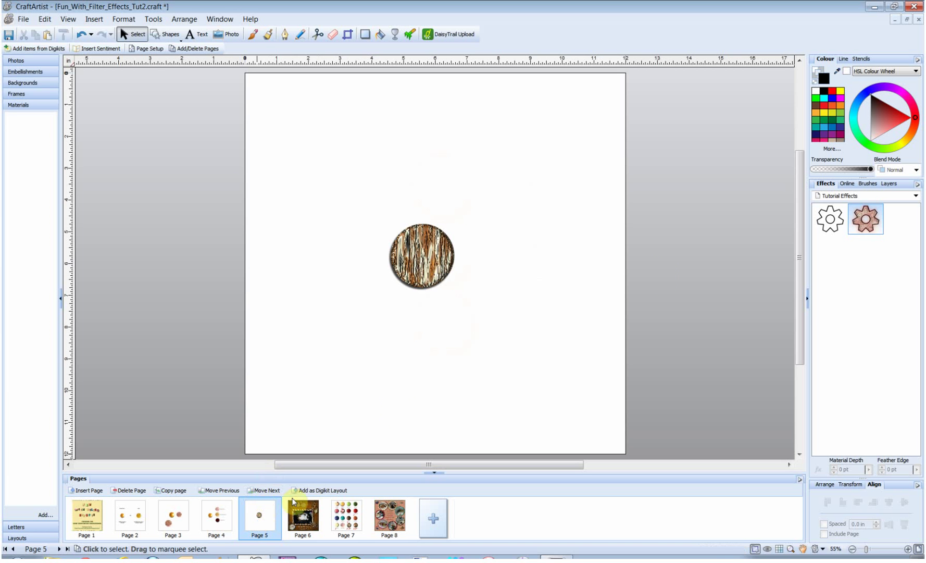
pyautogui.click(426, 266)
pyautogui.moveTo(426, 267); pyautogui.dragTo(433, 263)
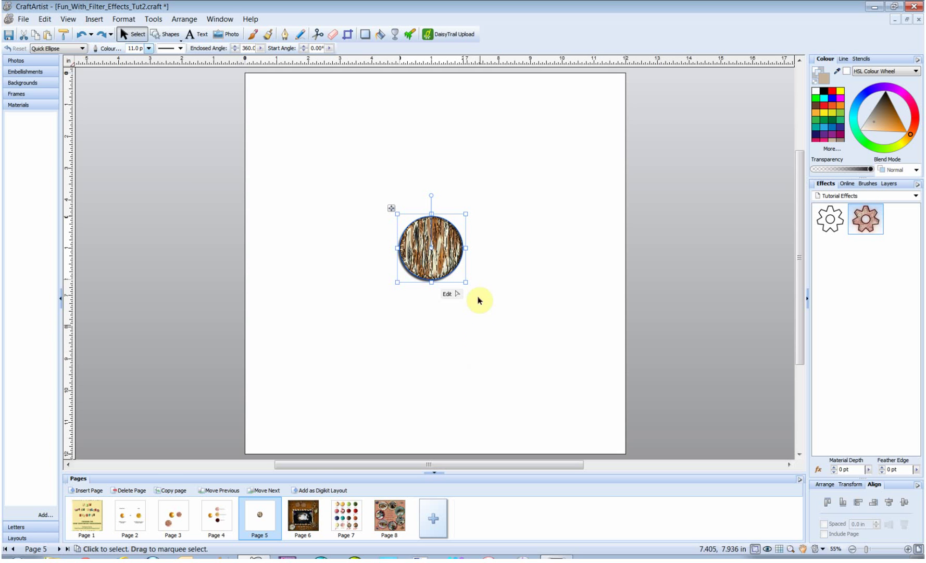
pyautogui.click(305, 519)
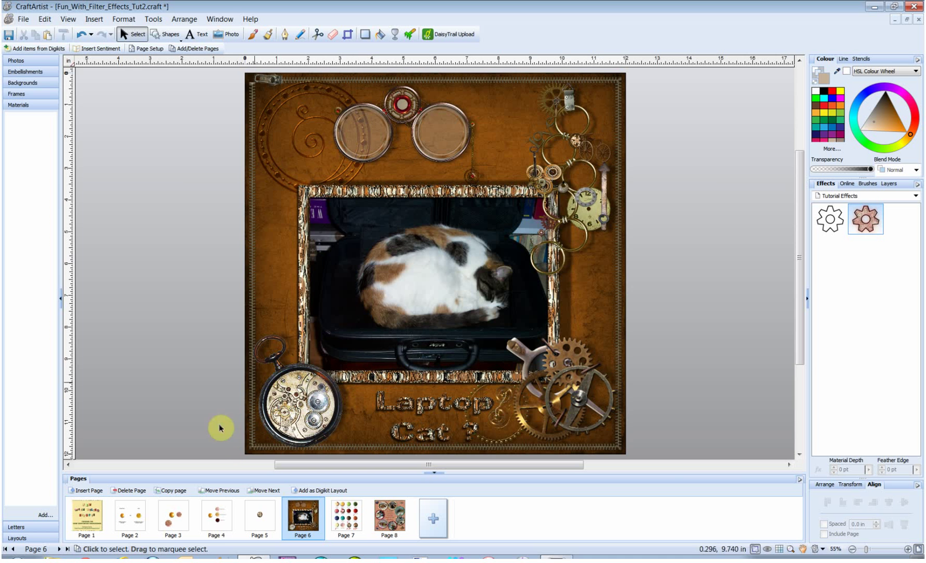
pyautogui.click(260, 520)
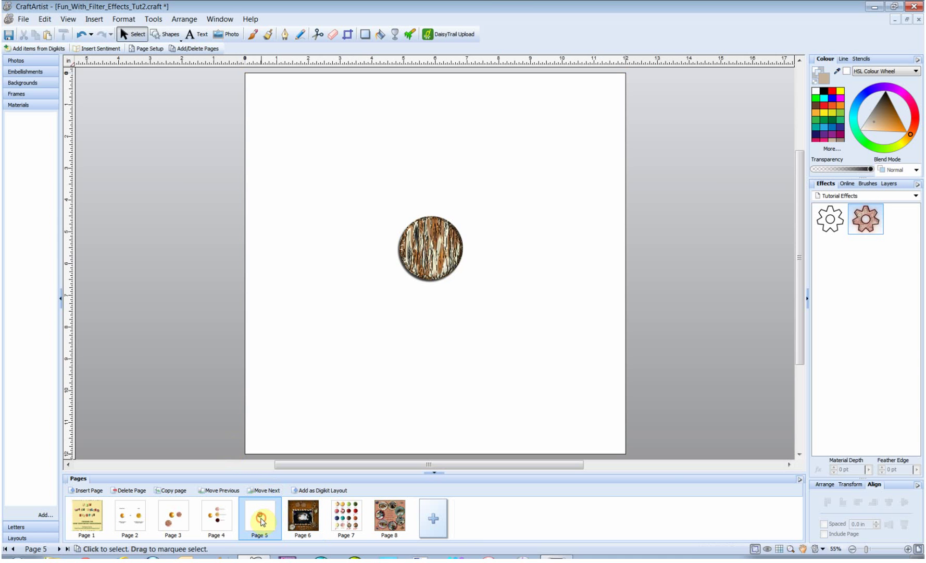
pyautogui.moveTo(434, 260); pyautogui.dragTo(182, 143)
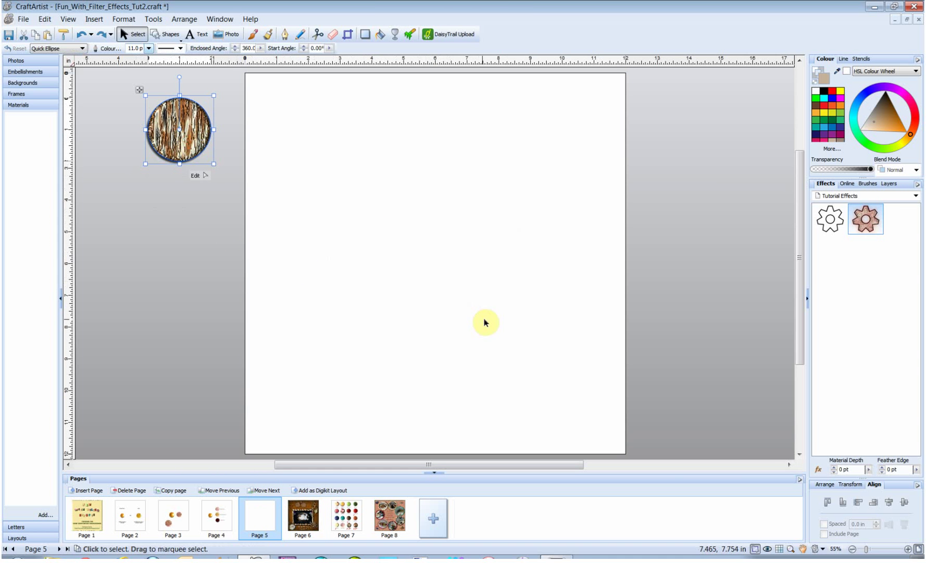
# Step: Draw a circle about 2 in across near the upper-left corner of page 5
pyautogui.click(169, 36)
pyautogui.click(174, 55)
pyautogui.moveTo(293, 126); pyautogui.dragTo(363, 192)
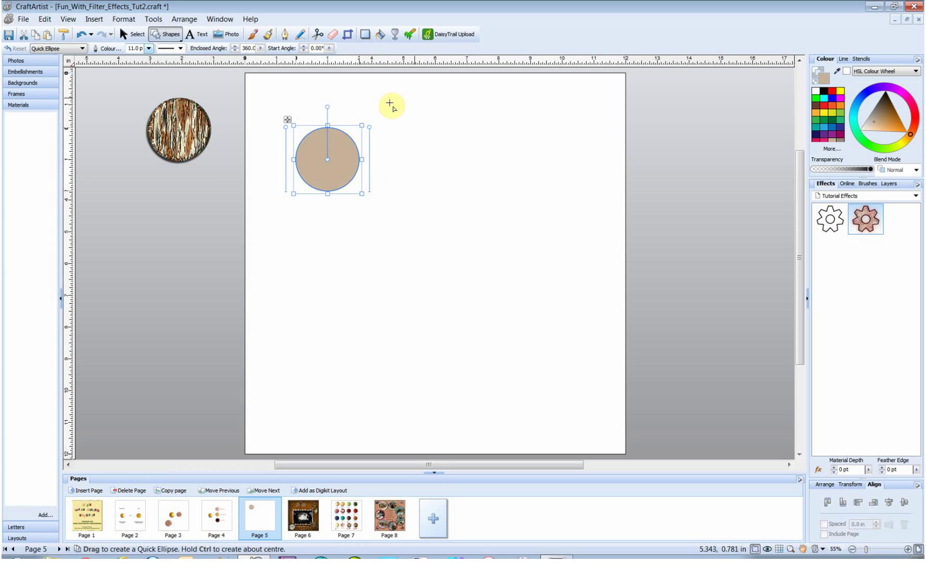
pyautogui.click(138, 35)
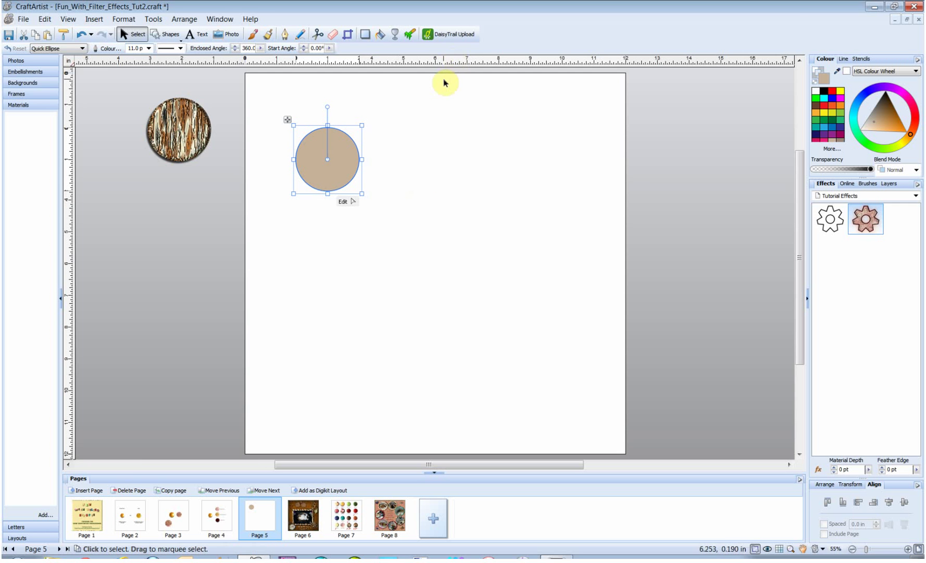
# Step: Open the new circle's filter effects and enable Colour Fill with a dark brown from the lower part of the palette
pyautogui.rightClick(339, 171)
pyautogui.click(379, 316)
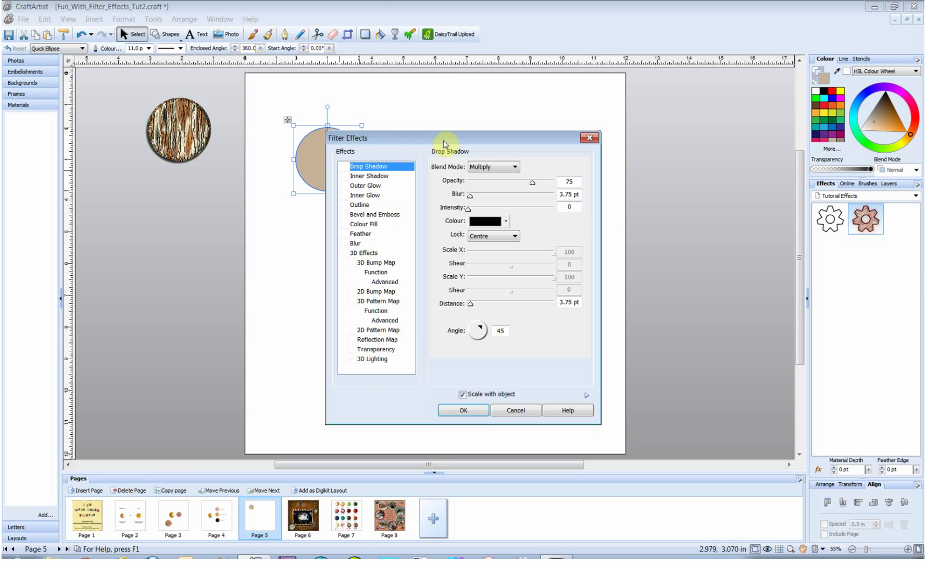
pyautogui.moveTo(432, 139); pyautogui.dragTo(499, 99)
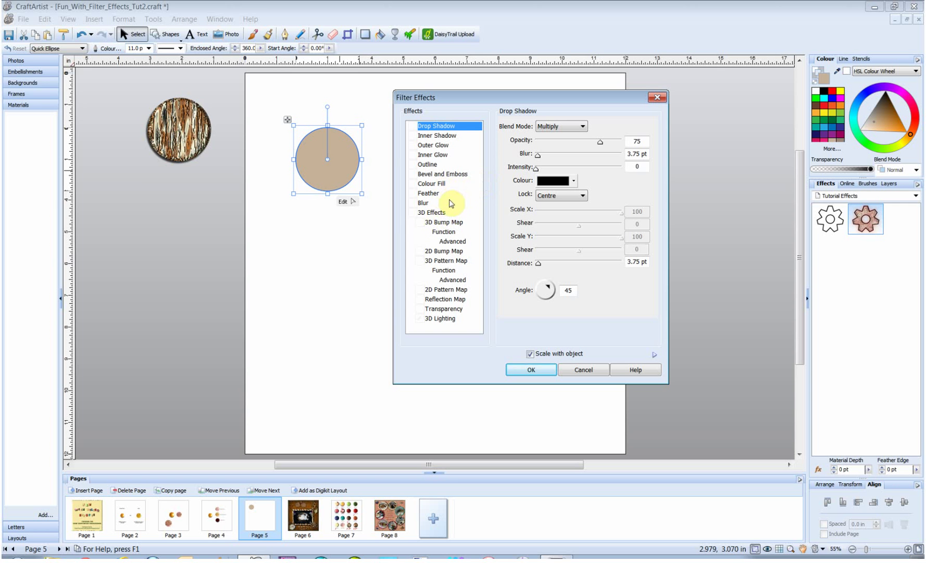
pyautogui.click(413, 184)
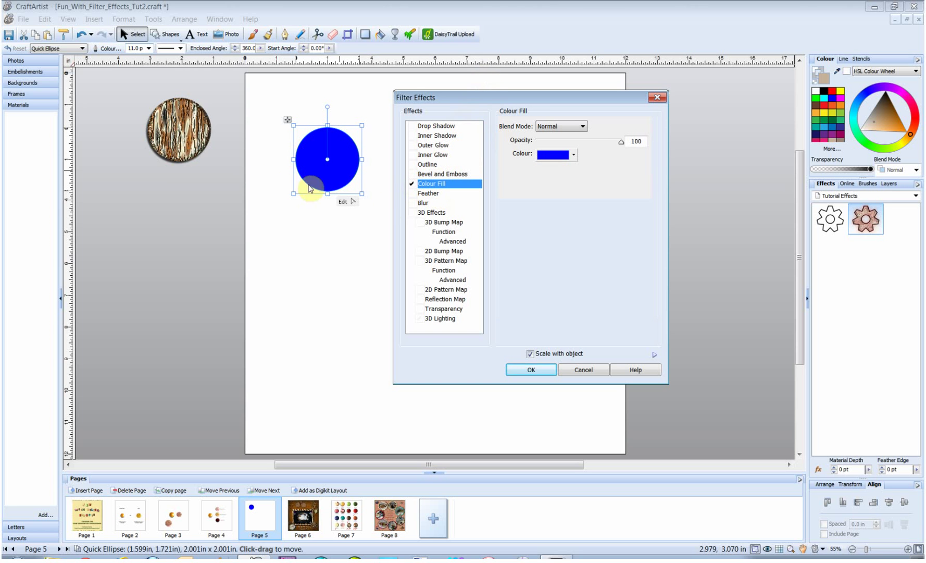
pyautogui.click(574, 154)
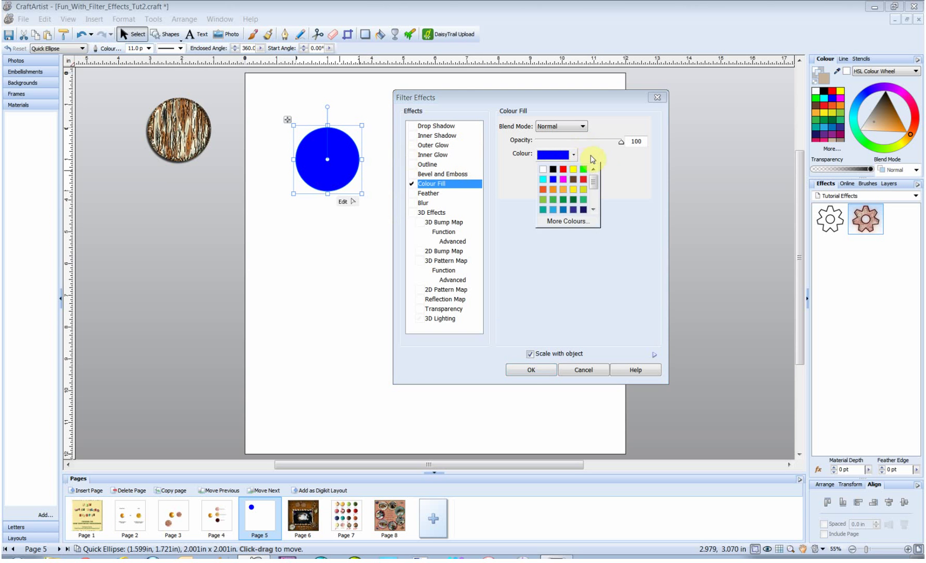
pyautogui.click(573, 179)
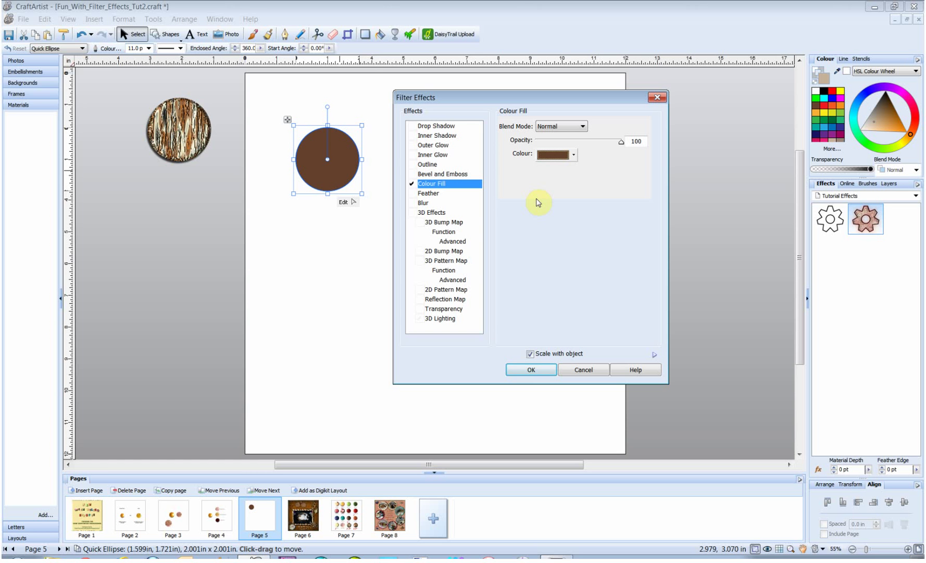
pyautogui.click(575, 155)
pyautogui.moveTo(593, 179); pyautogui.dragTo(595, 201)
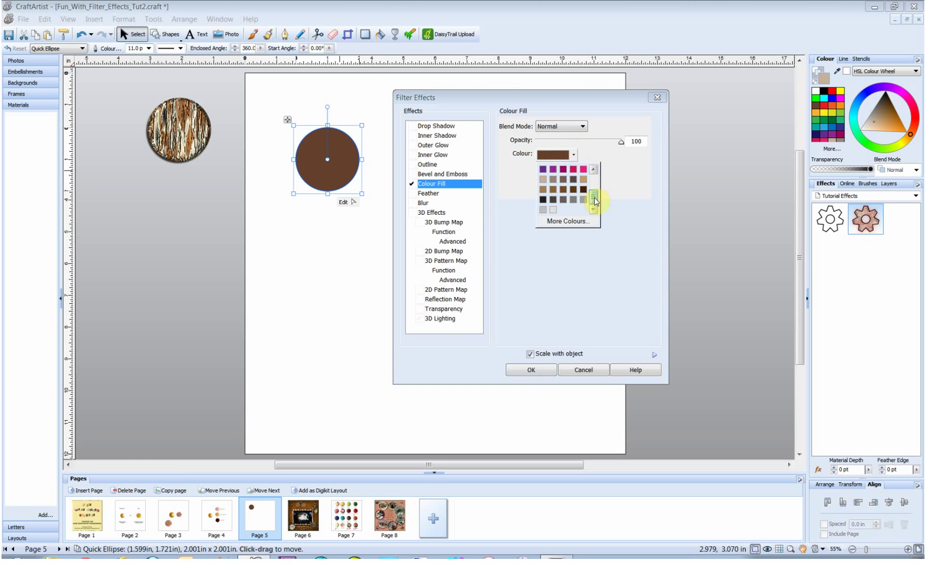
pyautogui.click(573, 189)
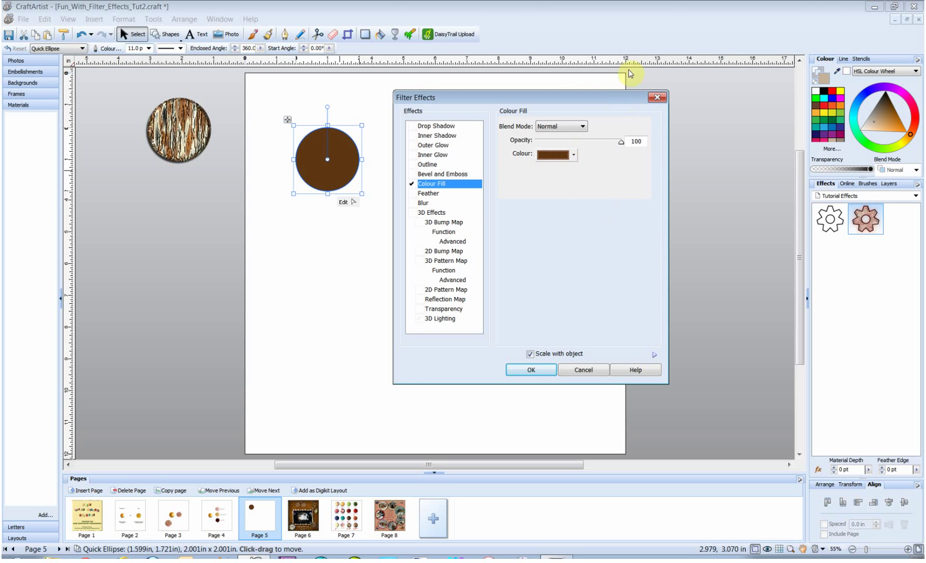
pyautogui.click(574, 155)
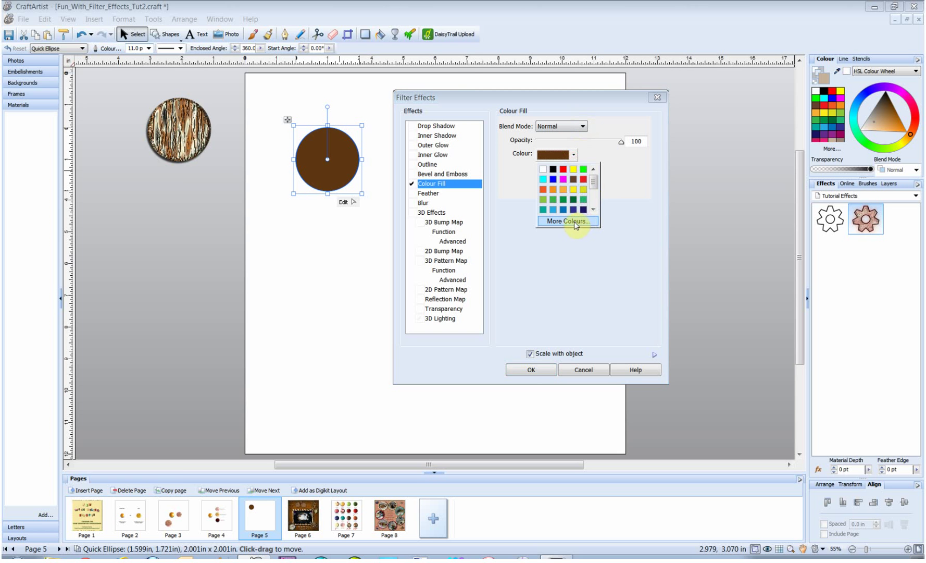
pyautogui.click(569, 221)
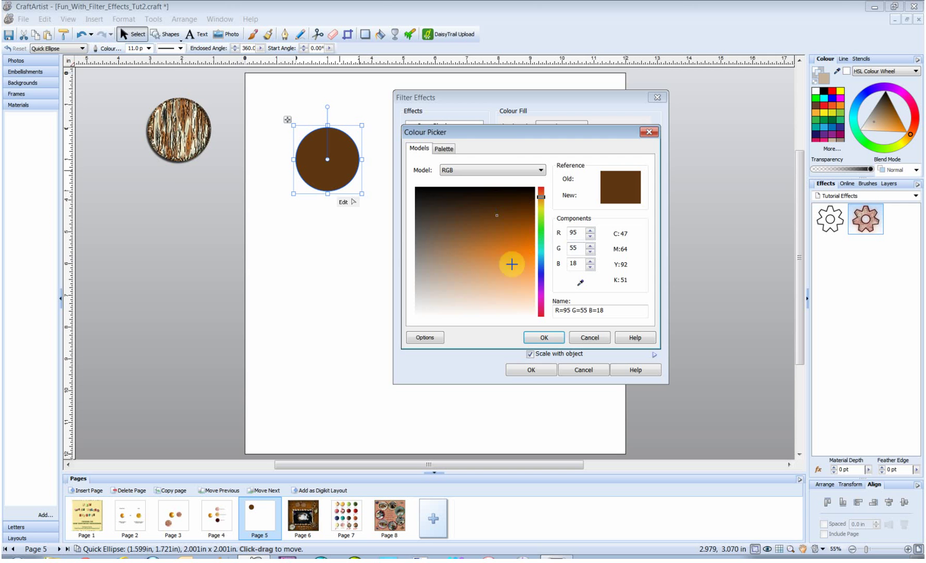
pyautogui.click(590, 337)
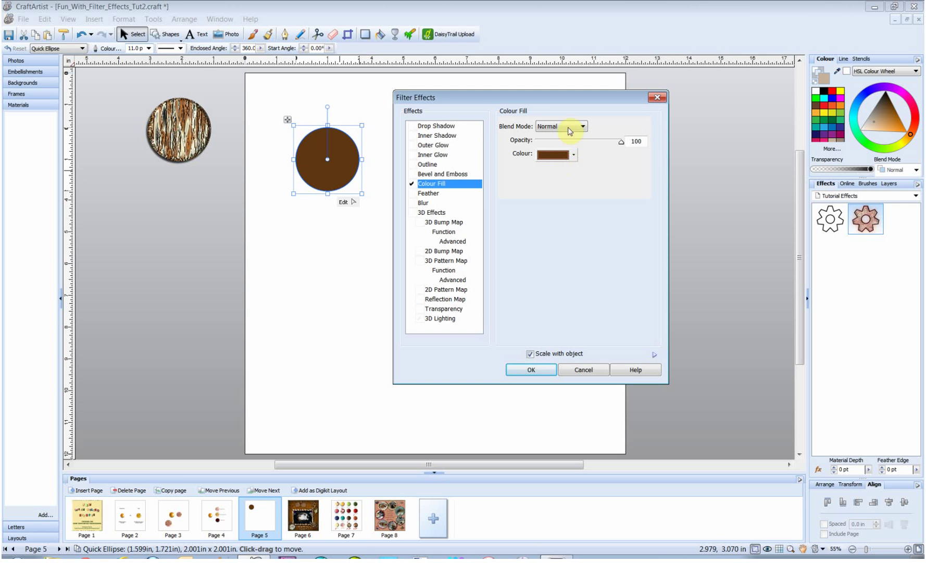
# Step: Enable 3D Effects on the circle, unlink blur from depth, and set Blur to 10.25 pt and Depth to 11.25 pt
pyautogui.click(412, 212)
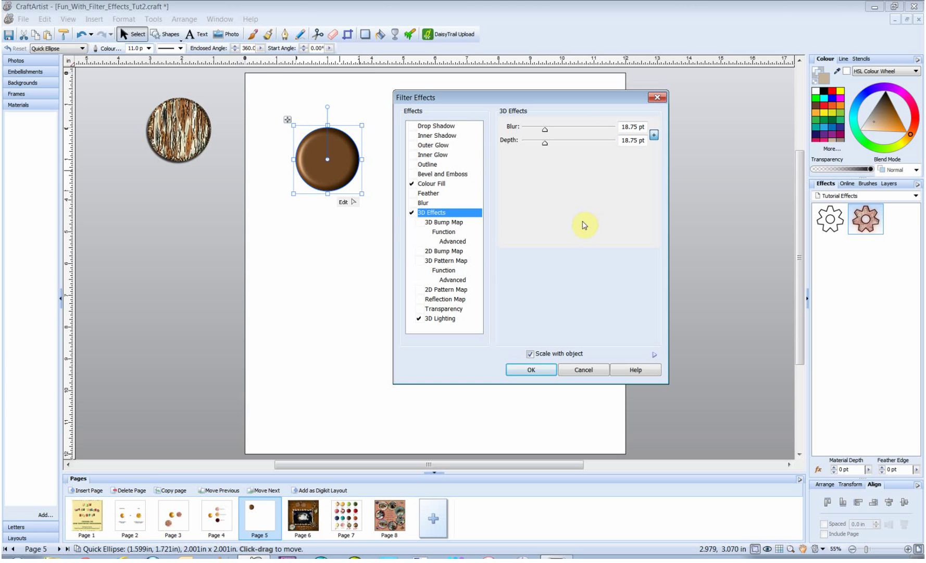
pyautogui.moveTo(546, 145)
pyautogui.mouseDown()
pyautogui.moveTo(565, 147)
pyautogui.moveTo(549, 146)
pyautogui.mouseUp()
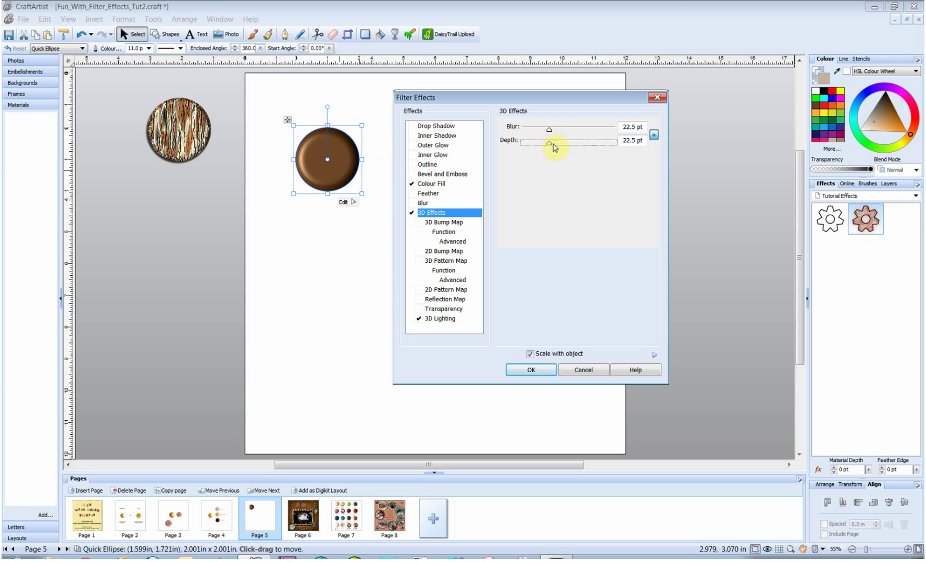
pyautogui.moveTo(550, 146)
pyautogui.mouseDown()
pyautogui.moveTo(540, 147)
pyautogui.moveTo(579, 147)
pyautogui.moveTo(544, 146)
pyautogui.mouseUp()
pyautogui.click(654, 136)
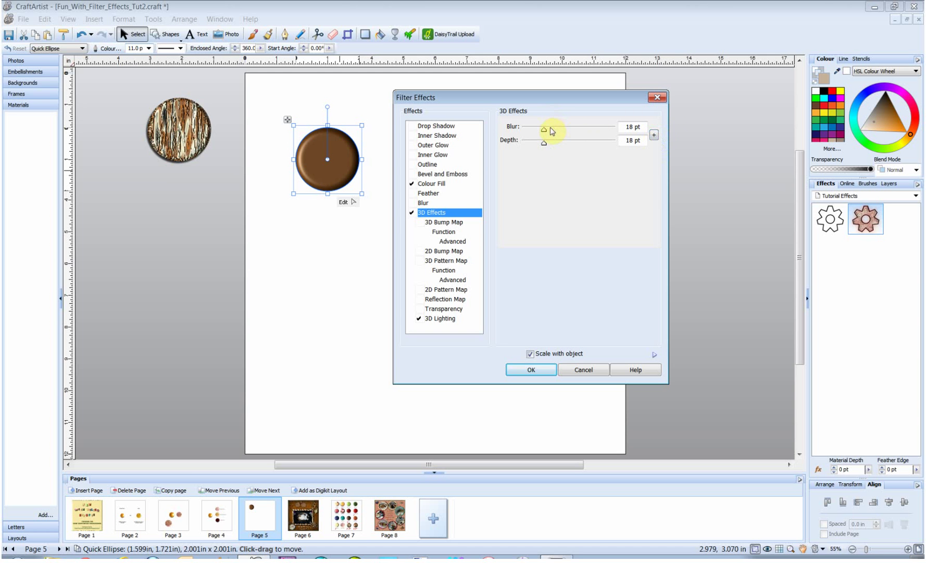
pyautogui.doubleClick(628, 126)
pyautogui.write('10')
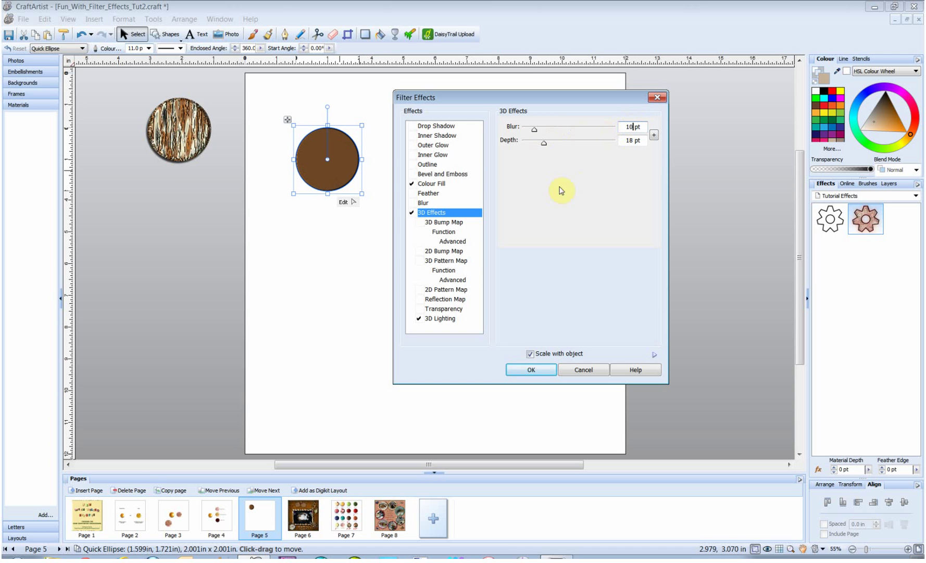
pyautogui.write('.25')
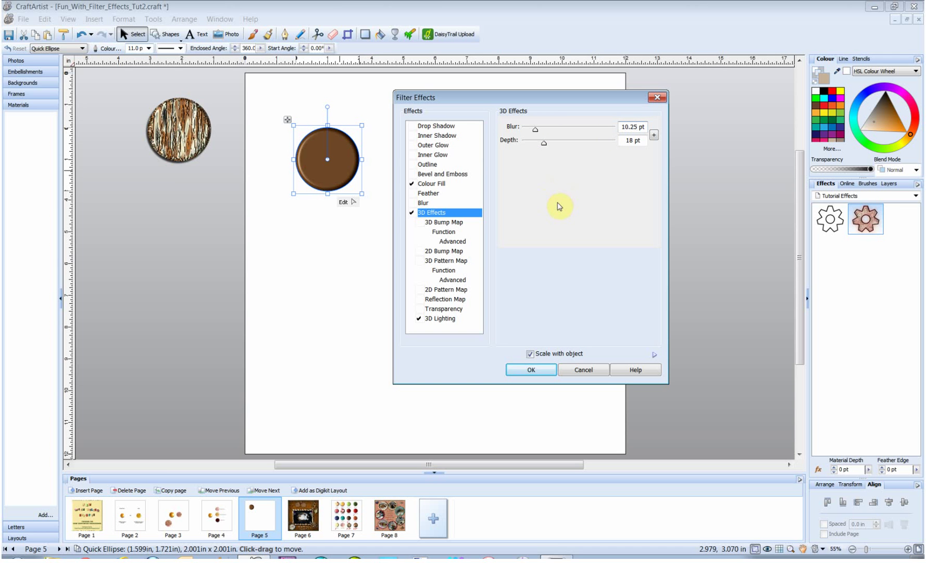
pyautogui.doubleClick(633, 138)
pyautogui.write('11.25')
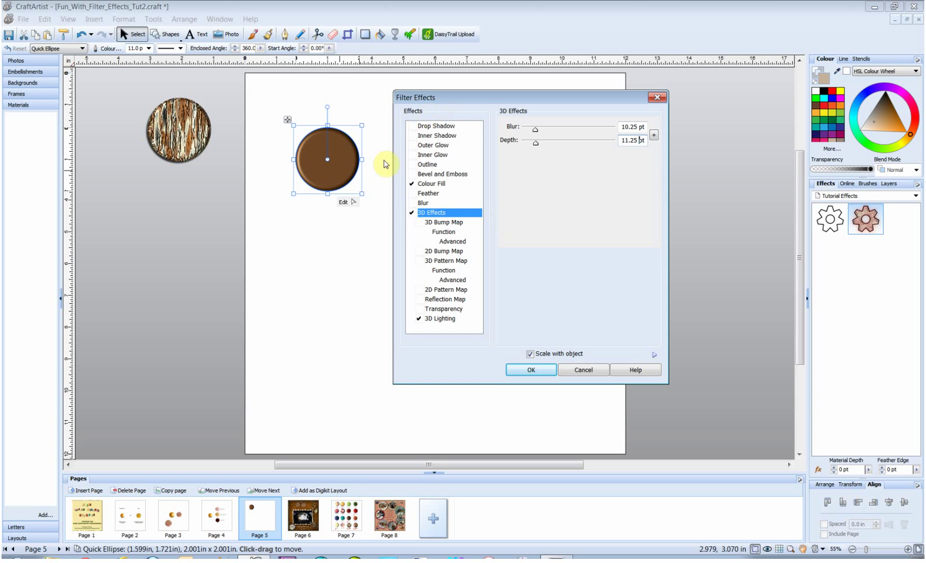
# Step: Add a 3D Bump Map to the circle with Z Depth 80 and B Depth 316
pyautogui.click(453, 223)
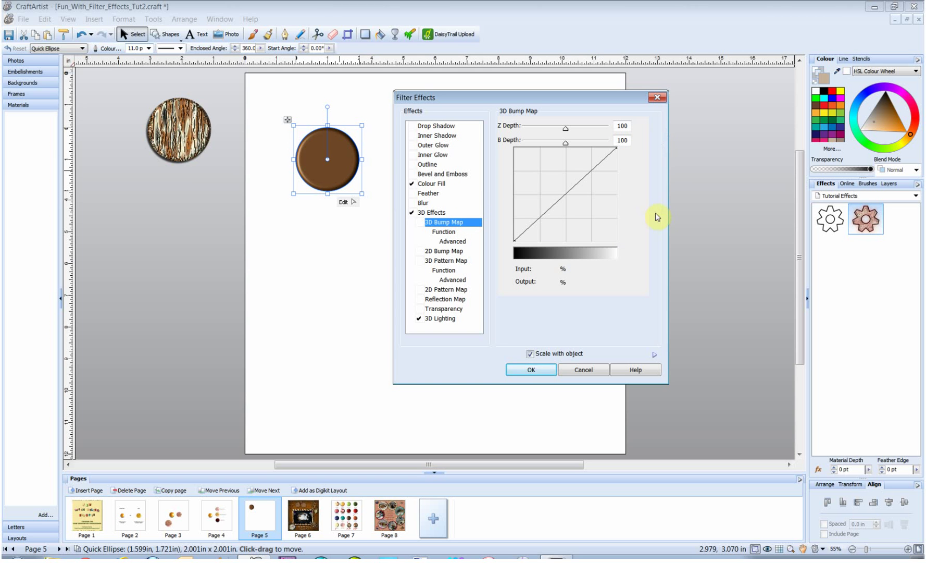
pyautogui.moveTo(566, 129); pyautogui.dragTo(562, 131)
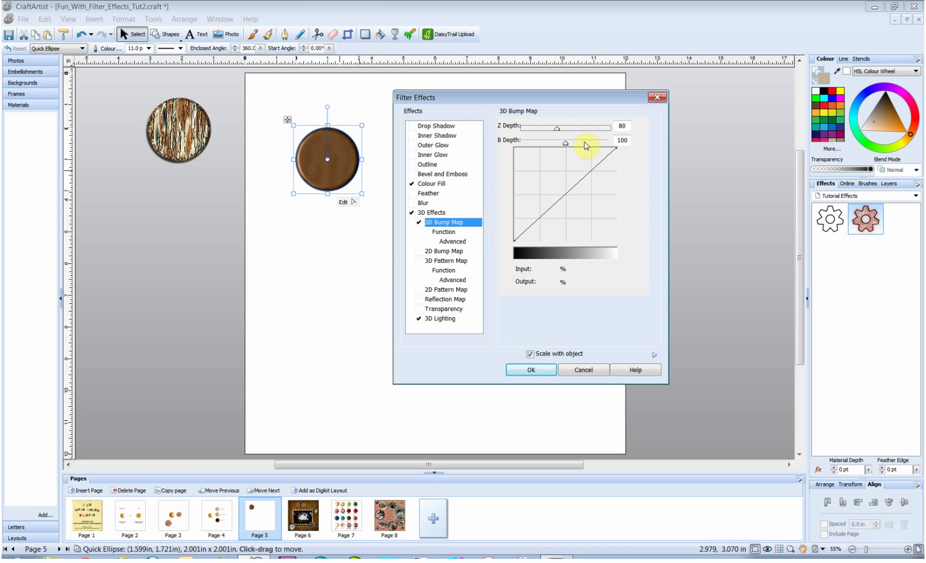
pyautogui.moveTo(566, 143); pyautogui.dragTo(577, 145)
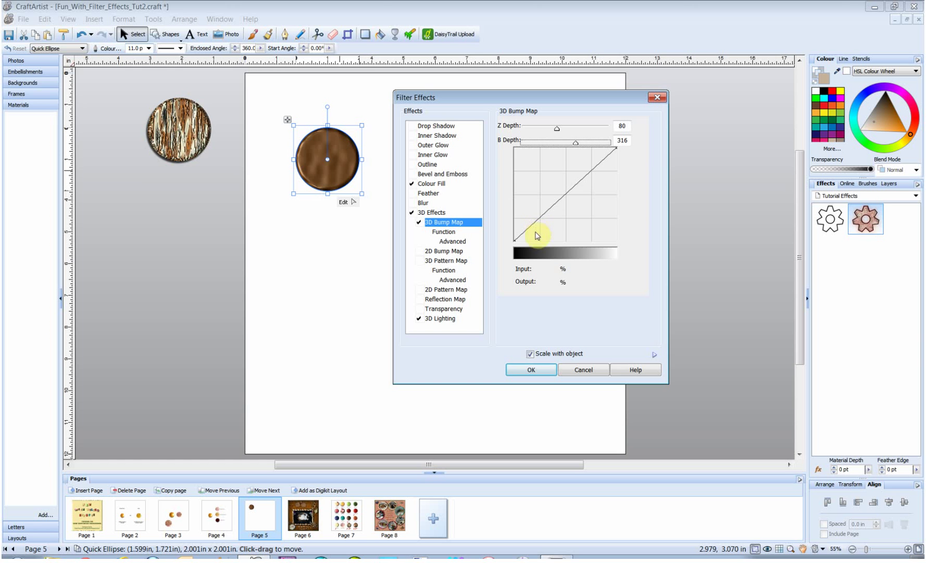
# Step: Reshape the bump map curve with five points: flat up to 26% input, a steep rise, then a wavy top with a dip at 94% input, 87% output
pyautogui.click(528, 232)
pyautogui.moveTo(528, 231); pyautogui.dragTo(540, 240)
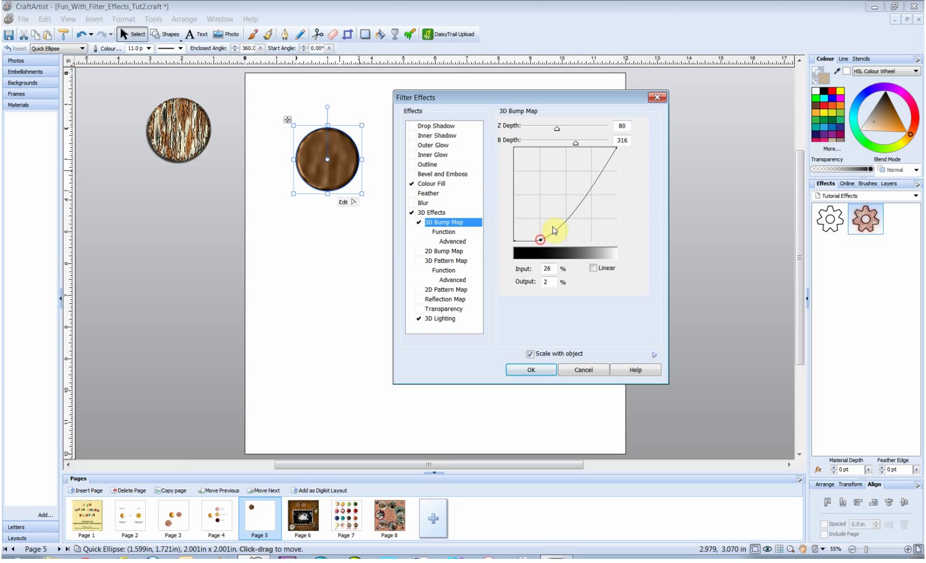
pyautogui.moveTo(576, 208); pyautogui.dragTo(548, 190)
pyautogui.moveTo(564, 150); pyautogui.dragTo(592, 157)
pyautogui.click(594, 160)
pyautogui.click(610, 158)
pyautogui.moveTo(611, 157); pyautogui.dragTo(611, 159)
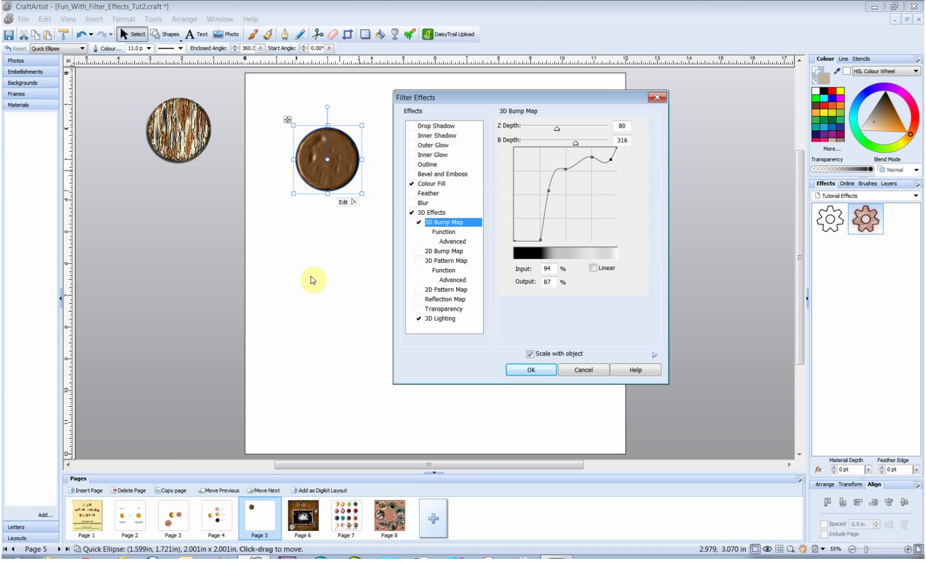
# Step: Change the 3D bump map's function to SineSumAbs
pyautogui.click(443, 231)
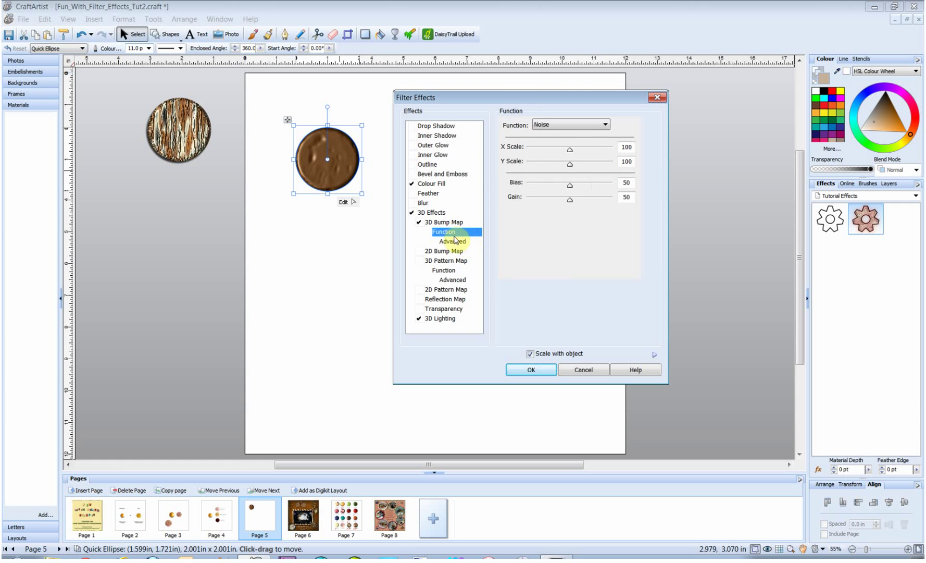
pyautogui.click(606, 124)
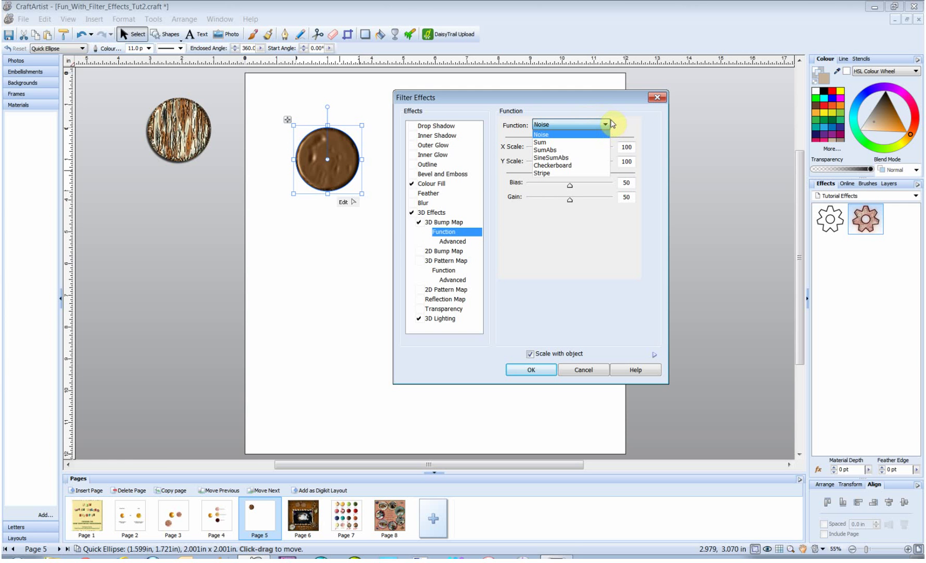
pyautogui.click(554, 159)
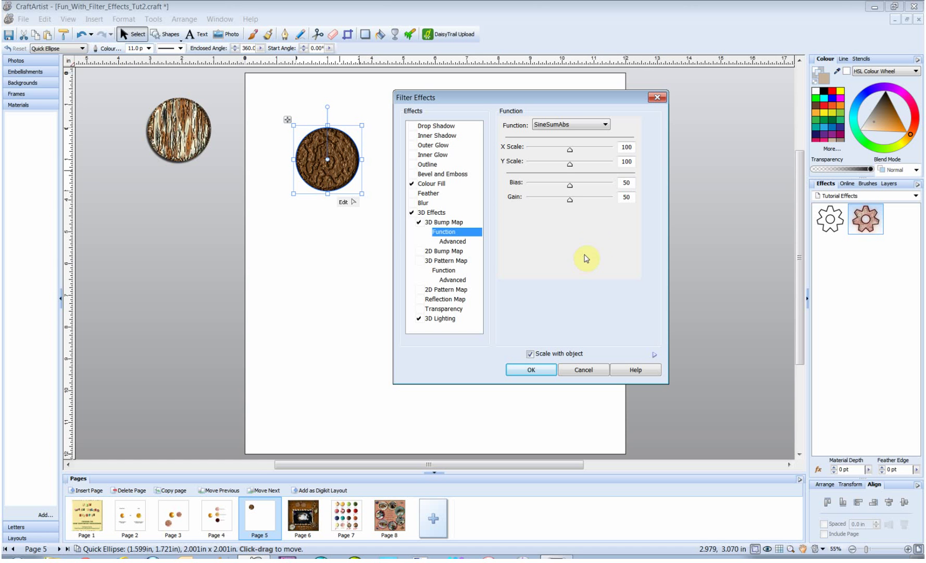
# Step: Set the bump map function's X Scale to 568, Y Scale to 42 and Bias to 23
pyautogui.click(623, 147)
pyautogui.moveTo(630, 147); pyautogui.dragTo(642, 142)
pyautogui.write('568')
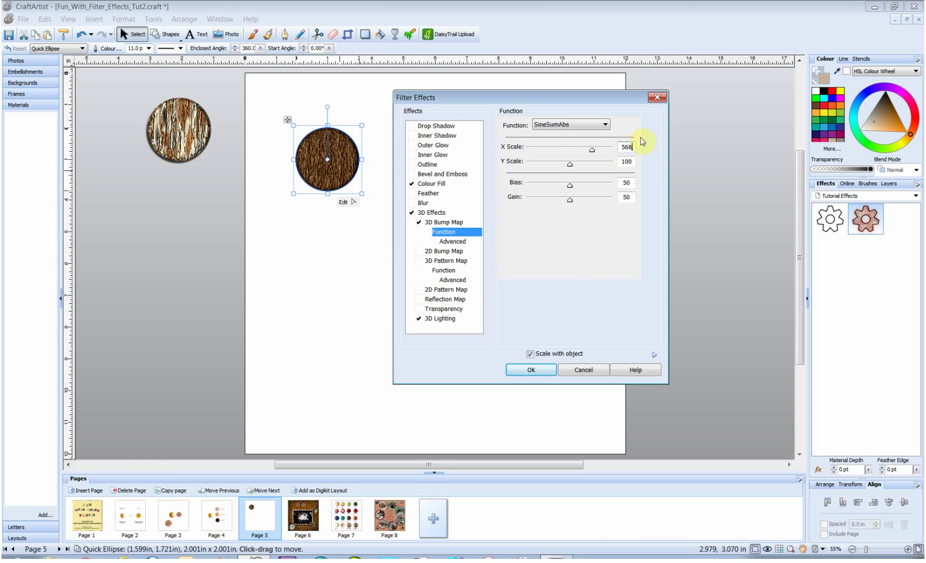
pyautogui.moveTo(622, 161); pyautogui.dragTo(642, 165)
pyautogui.write('42')
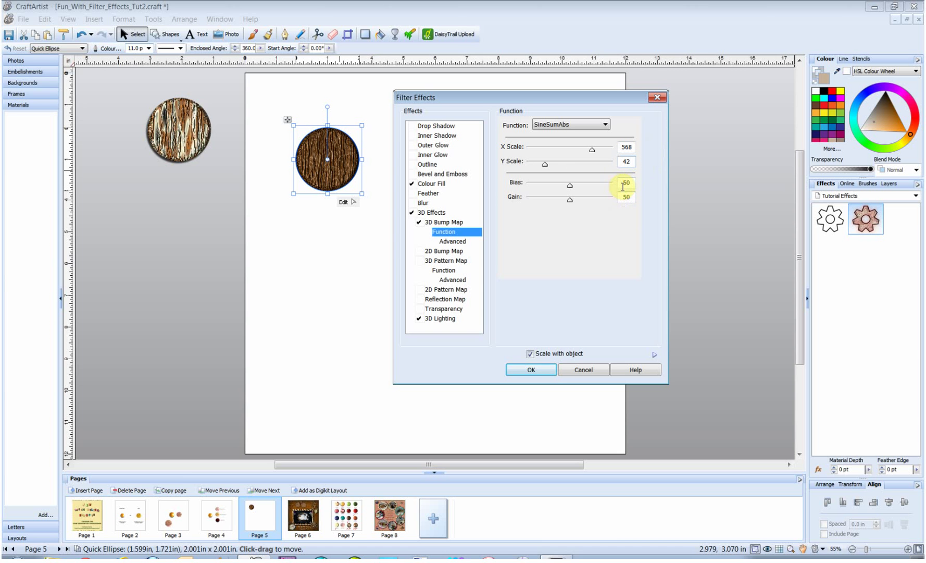
pyautogui.moveTo(626, 184); pyautogui.dragTo(642, 180)
pyautogui.write('23')
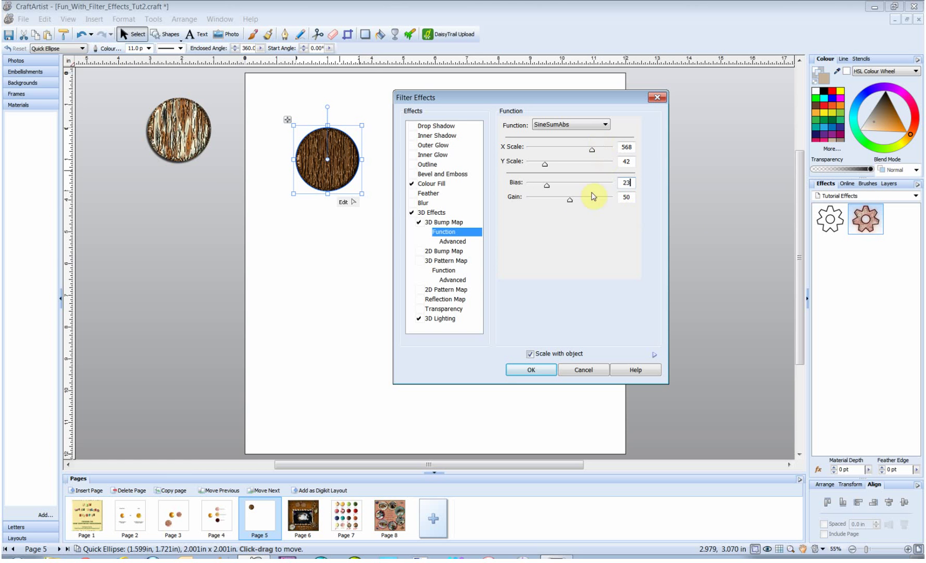
# Step: Set the 3D bump map function's Gain to 73 and its advanced Wavelength to 54 and Lacunarity to 53
pyautogui.moveTo(571, 204)
pyautogui.mouseDown()
pyautogui.moveTo(594, 203)
pyautogui.moveTo(553, 208)
pyautogui.moveTo(588, 207)
pyautogui.mouseUp()
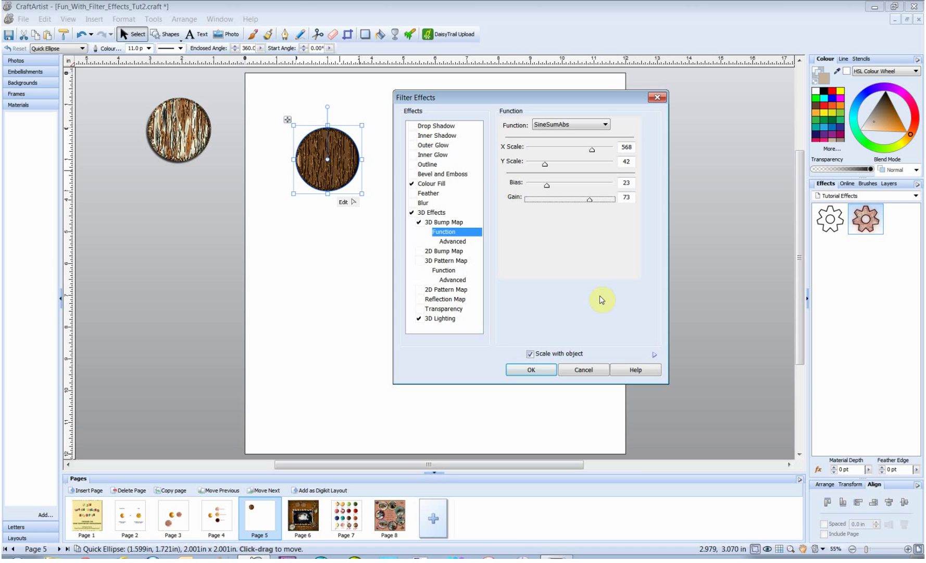
pyautogui.click(456, 241)
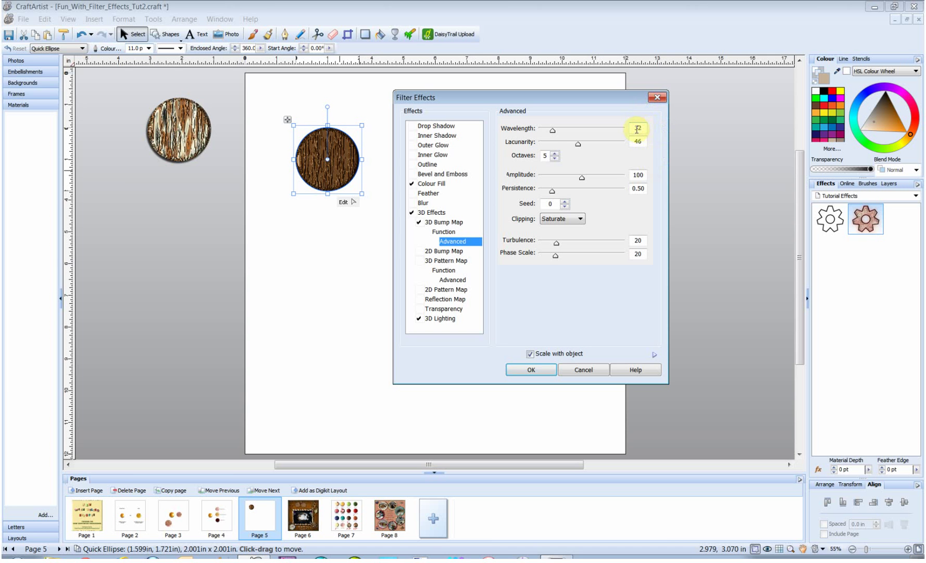
pyautogui.moveTo(632, 128); pyautogui.dragTo(655, 125)
pyautogui.write('54')
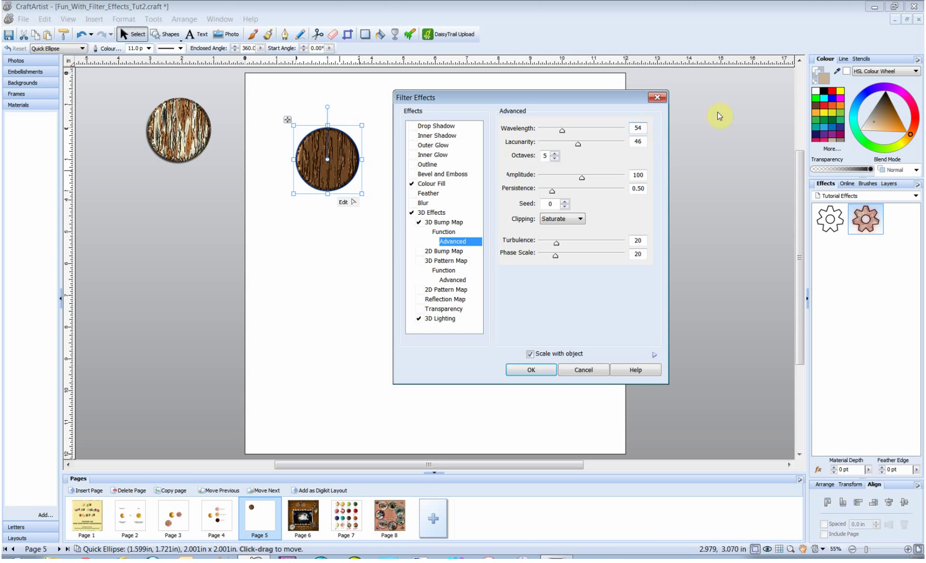
pyautogui.moveTo(631, 141); pyautogui.dragTo(658, 134)
pyautogui.write('53')
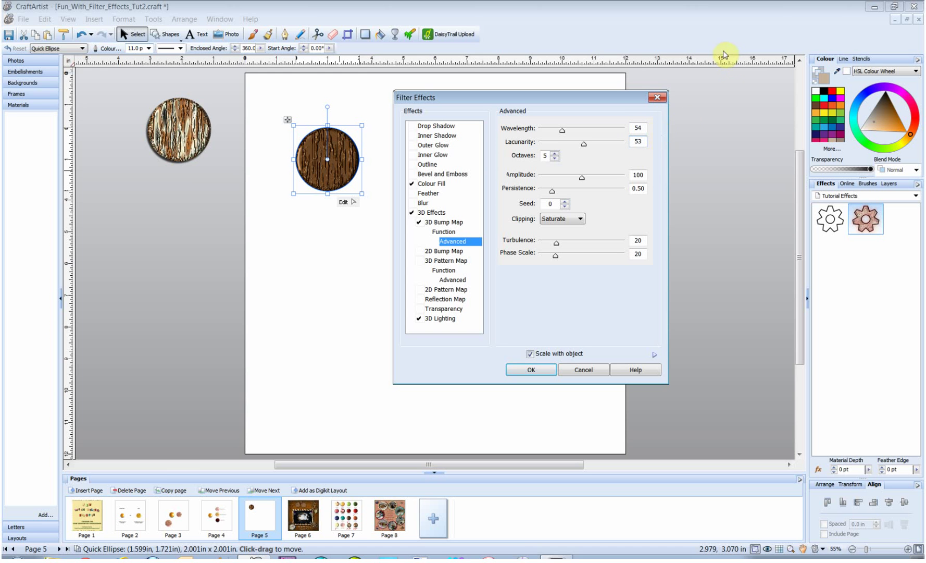
# Step: Set the bump map's advanced Amplitude to 298, Persistence to 0.55, Turbulence to 38 and Phase Scale to 49
pyautogui.moveTo(633, 174); pyautogui.dragTo(654, 162)
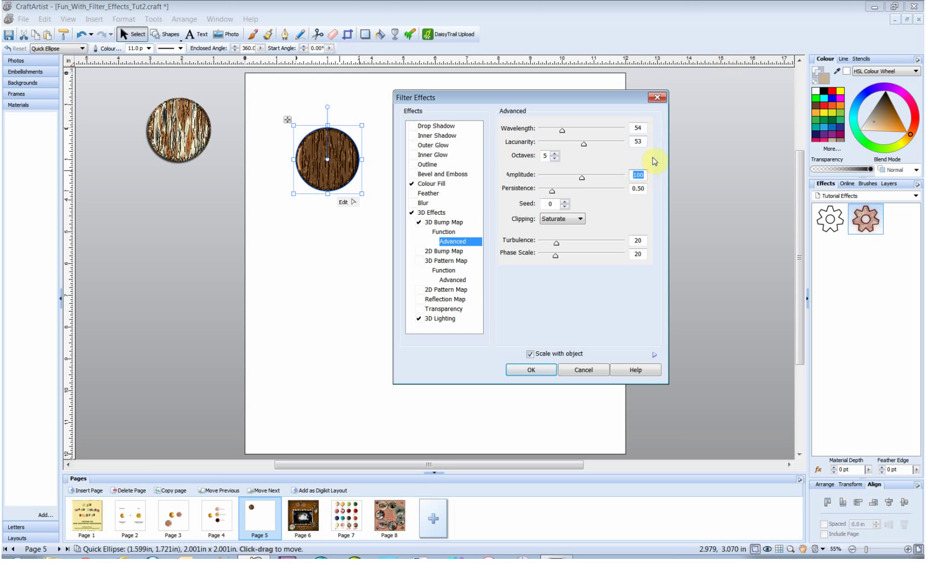
pyautogui.write('298')
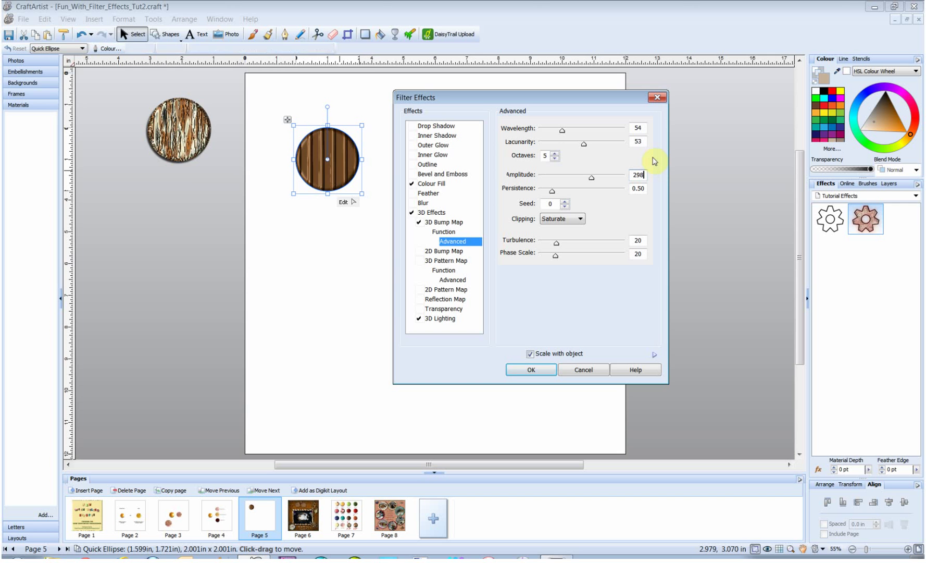
pyautogui.press('Tab')
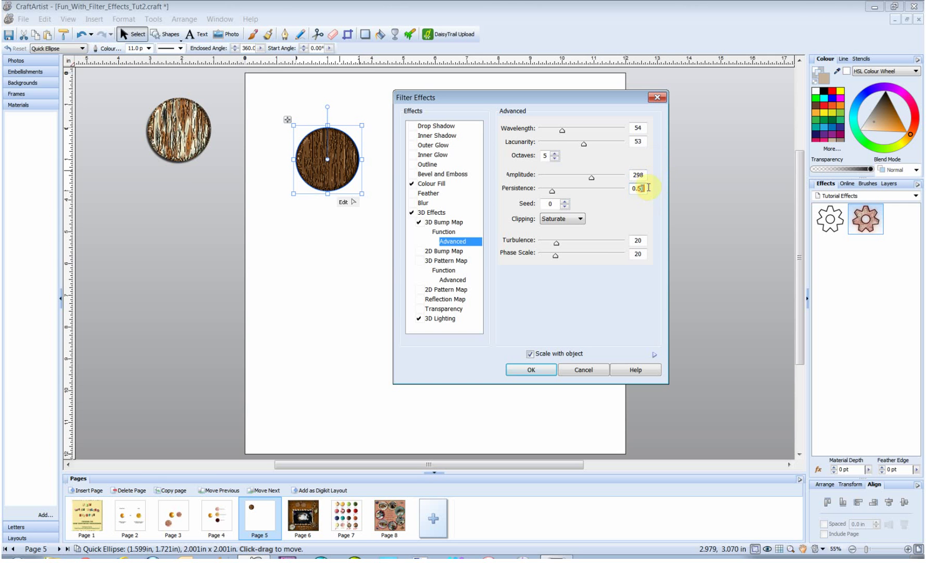
pyautogui.write('0.55')
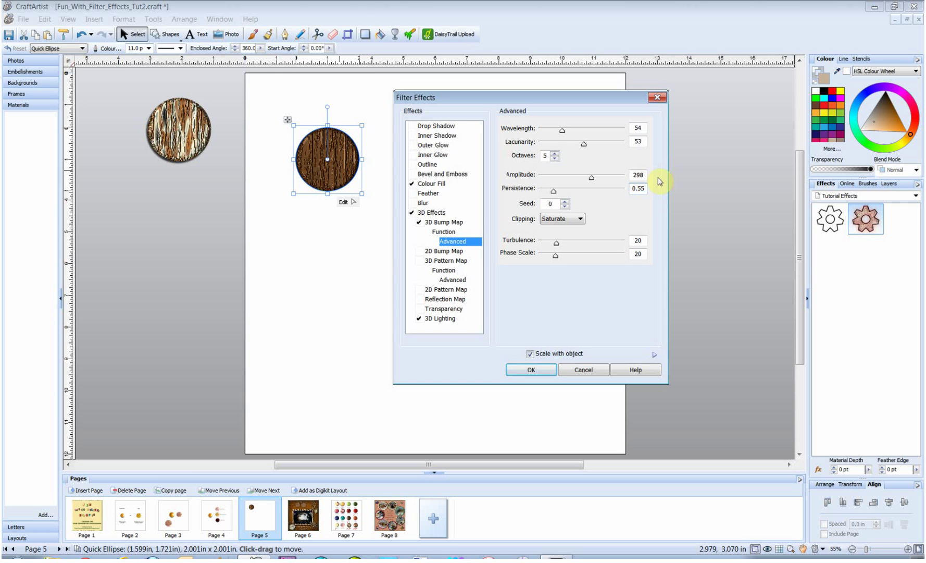
pyautogui.doubleClick(638, 240)
pyautogui.write('38')
pyautogui.press('Return')
pyautogui.doubleClick(632, 254)
pyautogui.write('49')
pyautogui.press('Return')
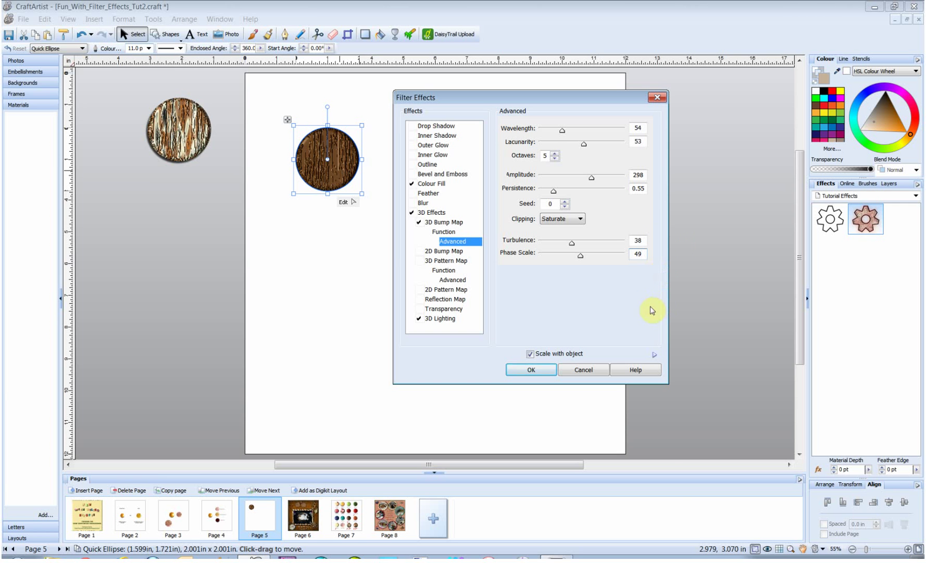
# Step: Add a 3D Pattern Map to the circle and give it the preset gradient of orange, brown, cream and black
pyautogui.click(419, 260)
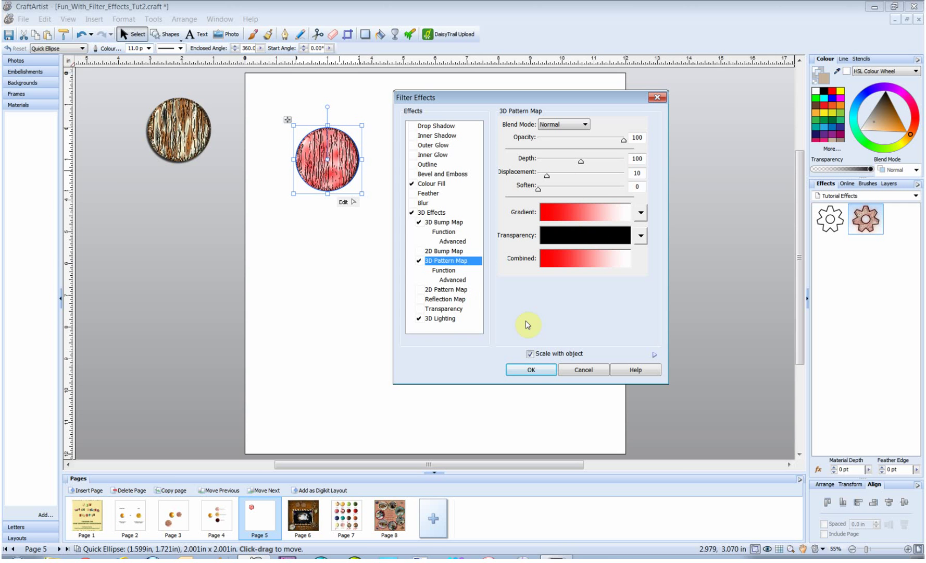
pyautogui.click(641, 211)
pyautogui.moveTo(641, 255); pyautogui.dragTo(647, 313)
pyautogui.click(649, 314)
pyautogui.click(641, 211)
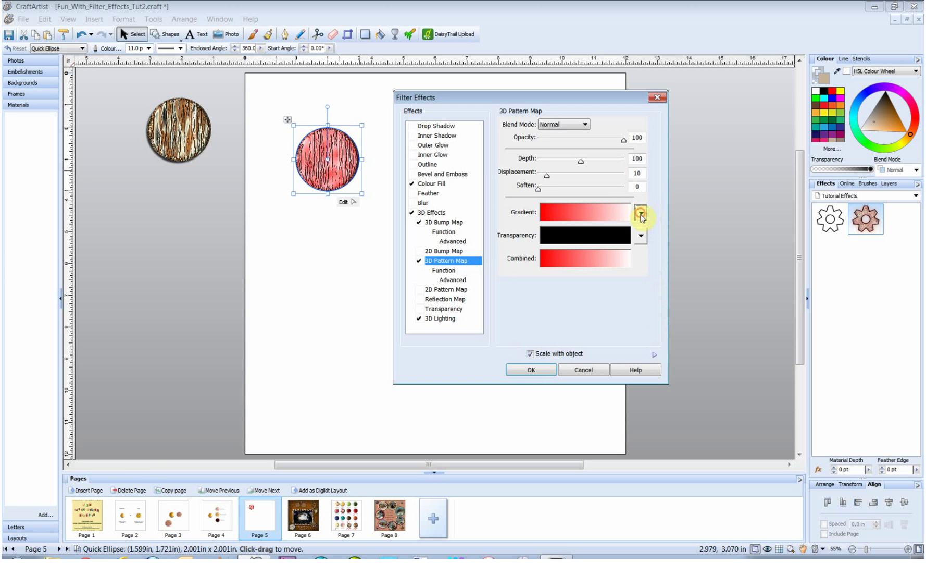
pyautogui.moveTo(641, 255); pyautogui.dragTo(644, 307)
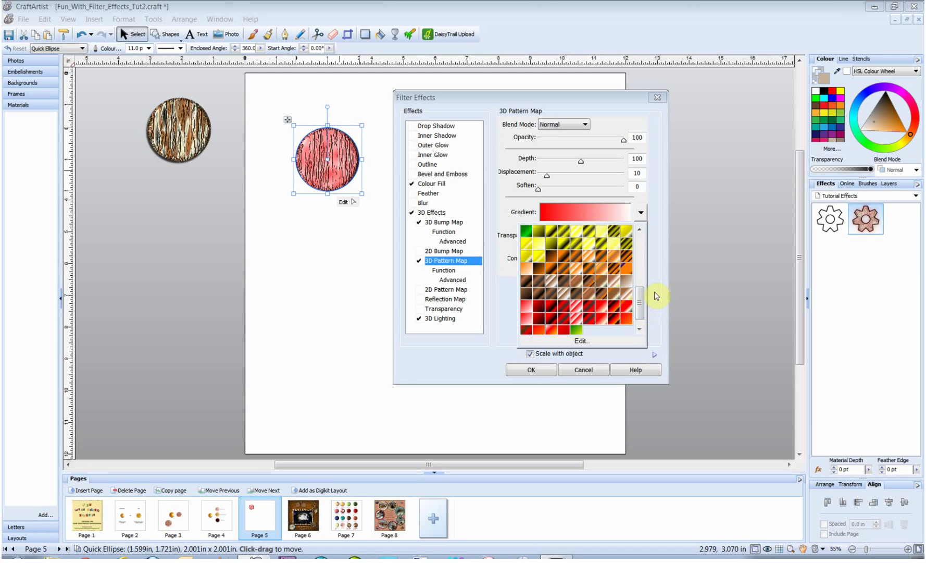
pyautogui.click(612, 296)
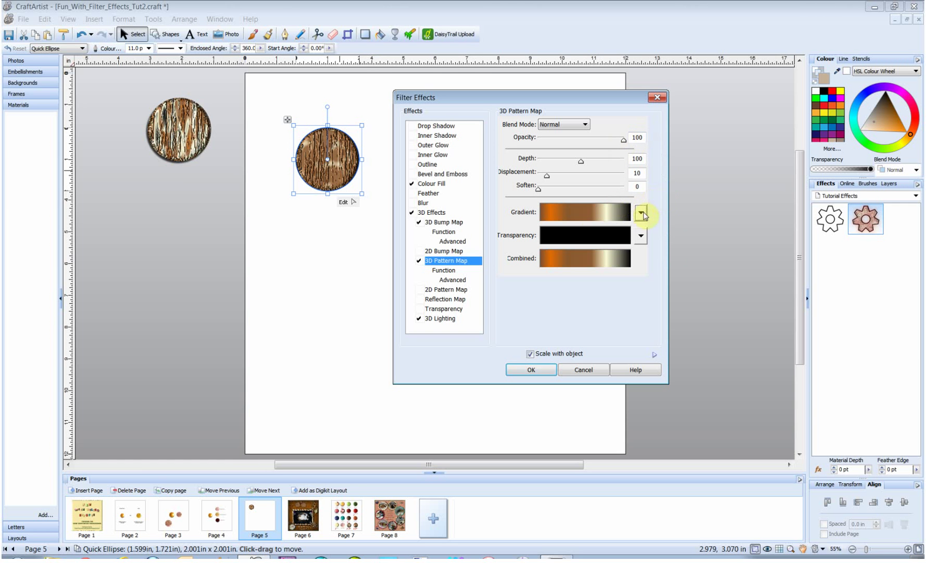
# Step: Keep the 3D pattern map's function as Noise and set X Scale to 316, Y Scale to 80, Bias to 64 and Gain to 42
pyautogui.click(440, 272)
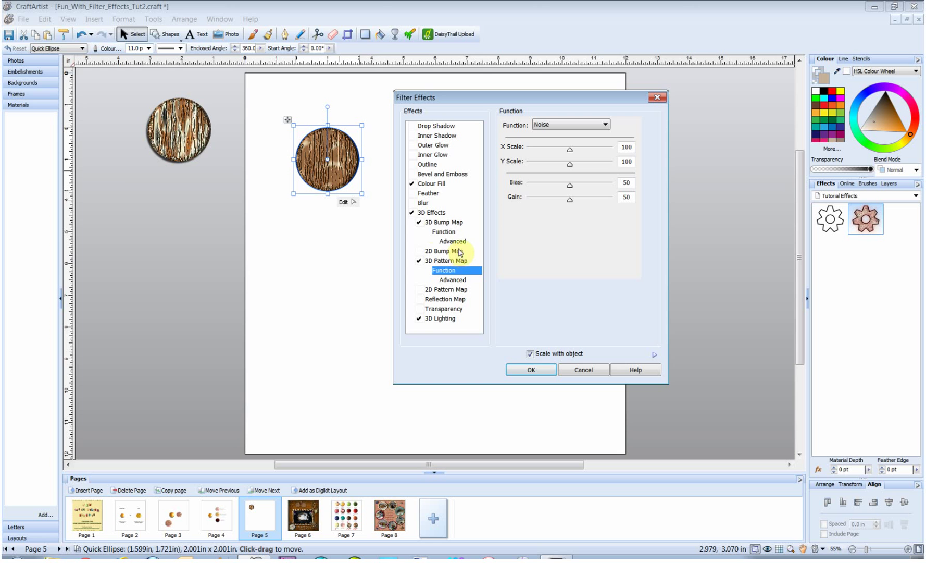
pyautogui.click(604, 125)
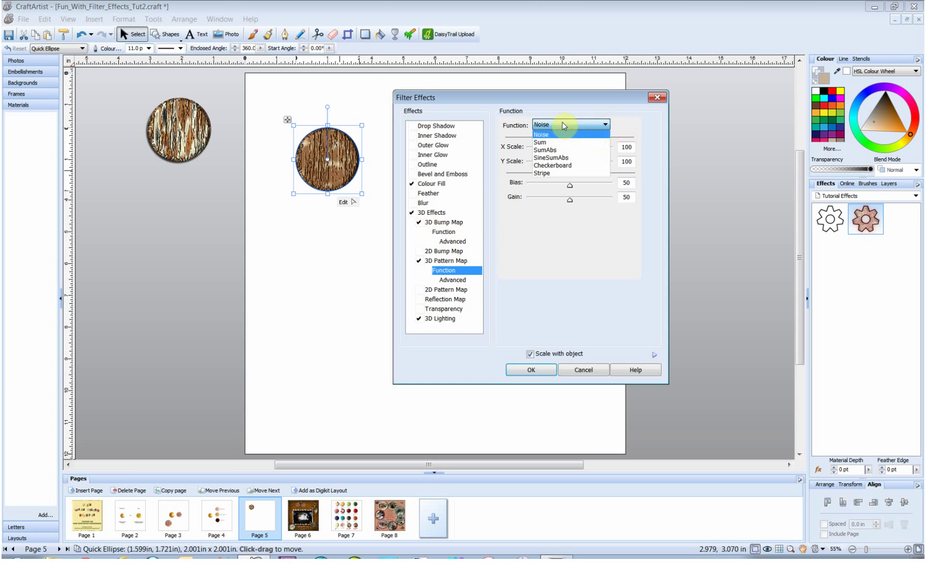
pyautogui.click(621, 126)
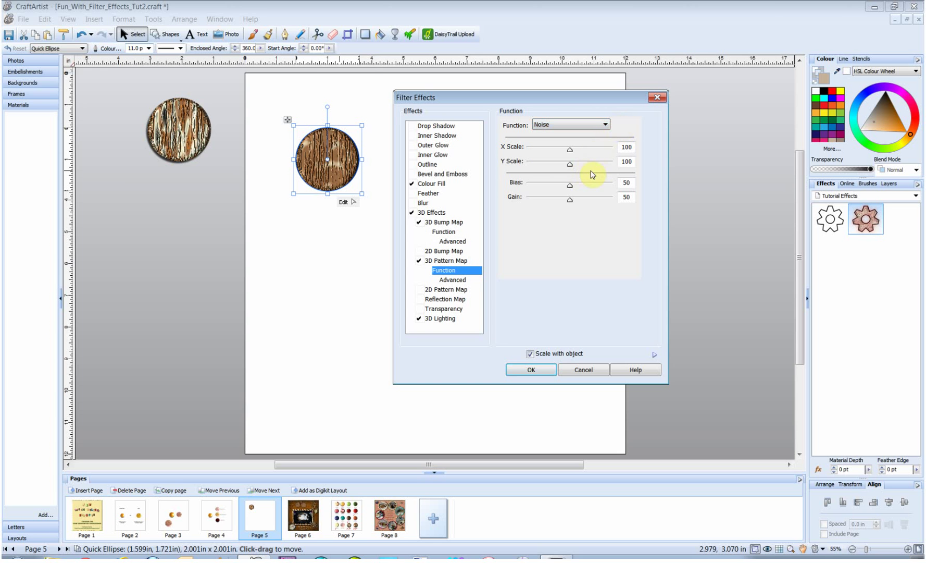
pyautogui.moveTo(570, 151); pyautogui.dragTo(582, 152)
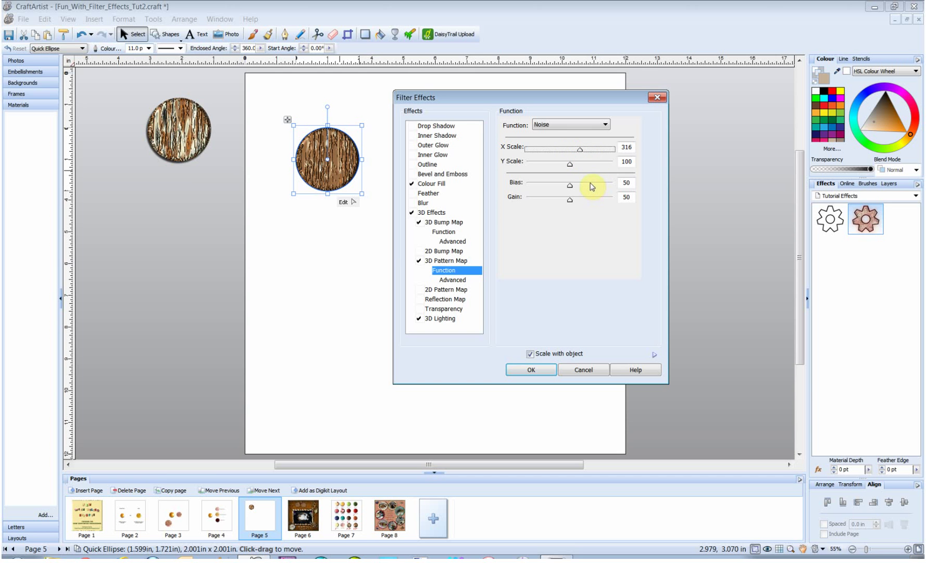
pyautogui.moveTo(570, 166); pyautogui.dragTo(561, 168)
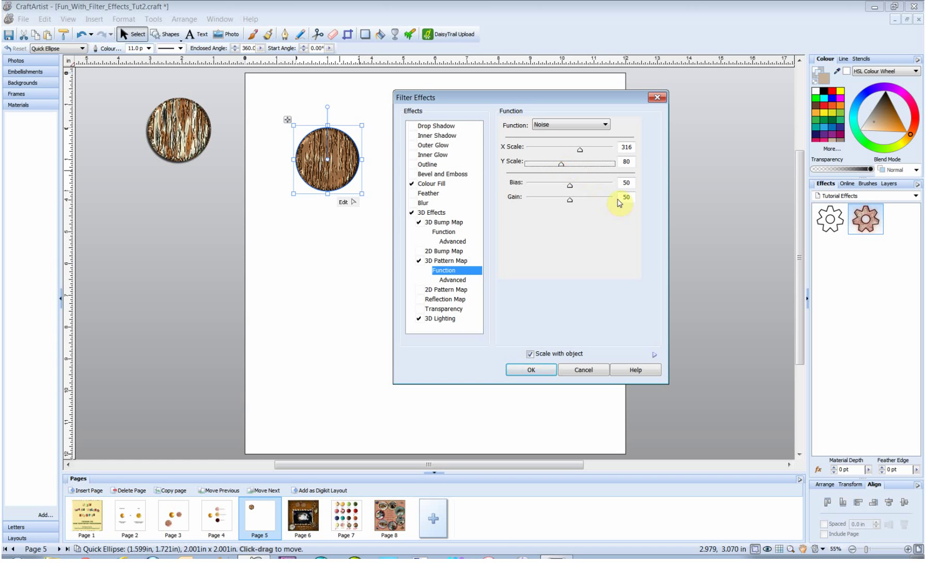
pyautogui.click(571, 186)
pyautogui.moveTo(578, 185); pyautogui.dragTo(580, 185)
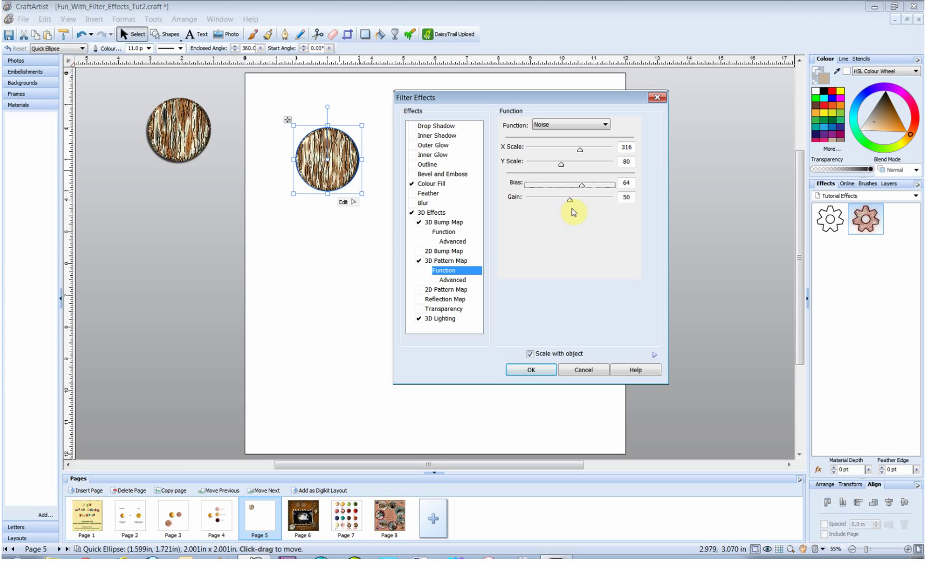
pyautogui.moveTo(569, 200); pyautogui.dragTo(564, 203)
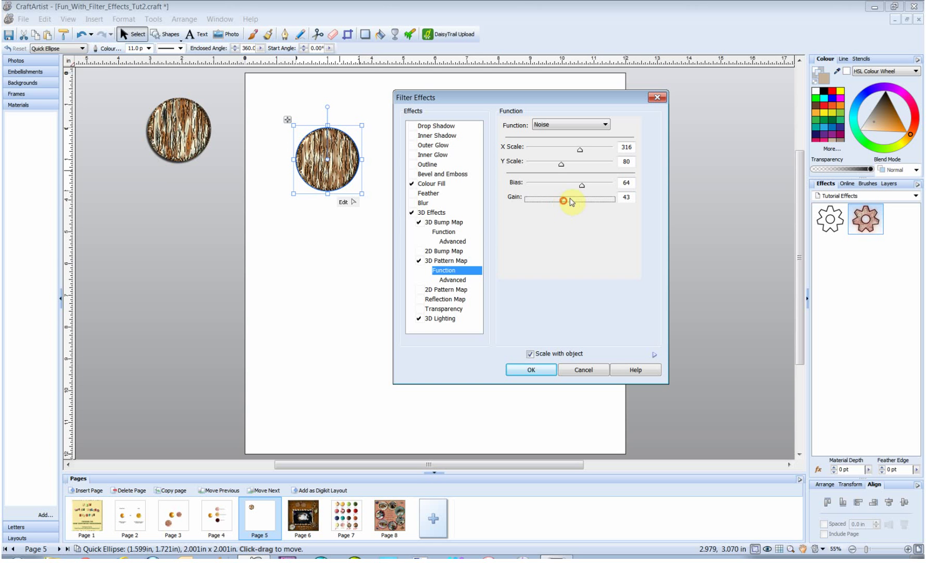
pyautogui.doubleClick(627, 197)
pyautogui.write('42')
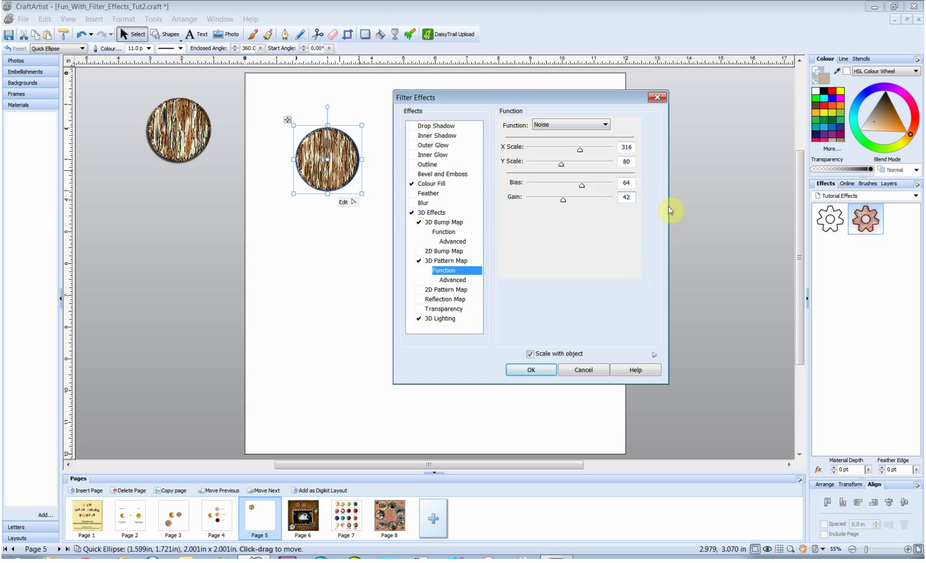
# Step: Set the 3D pattern map's advanced Wavelength to 52 and Amplitude to 262
pyautogui.click(452, 280)
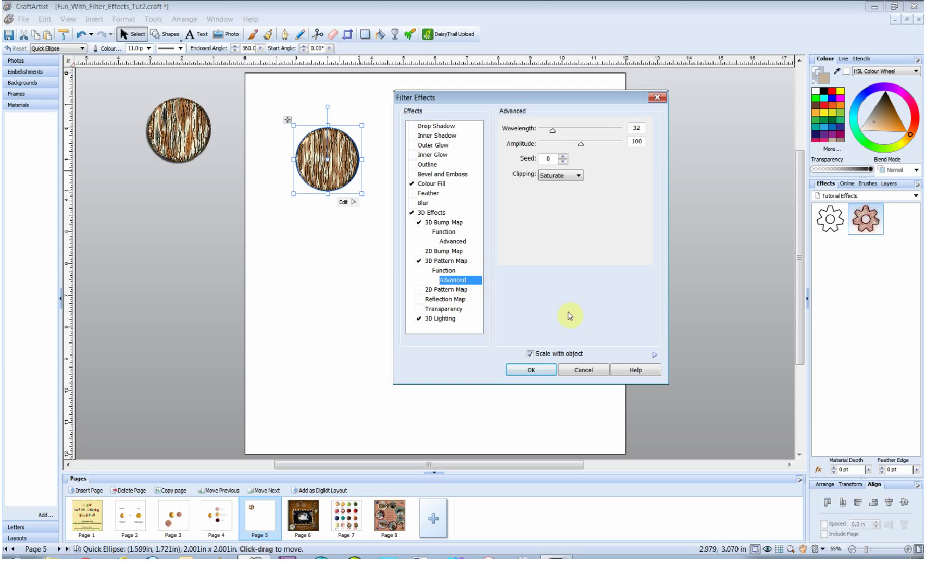
pyautogui.doubleClick(634, 127)
pyautogui.write('52')
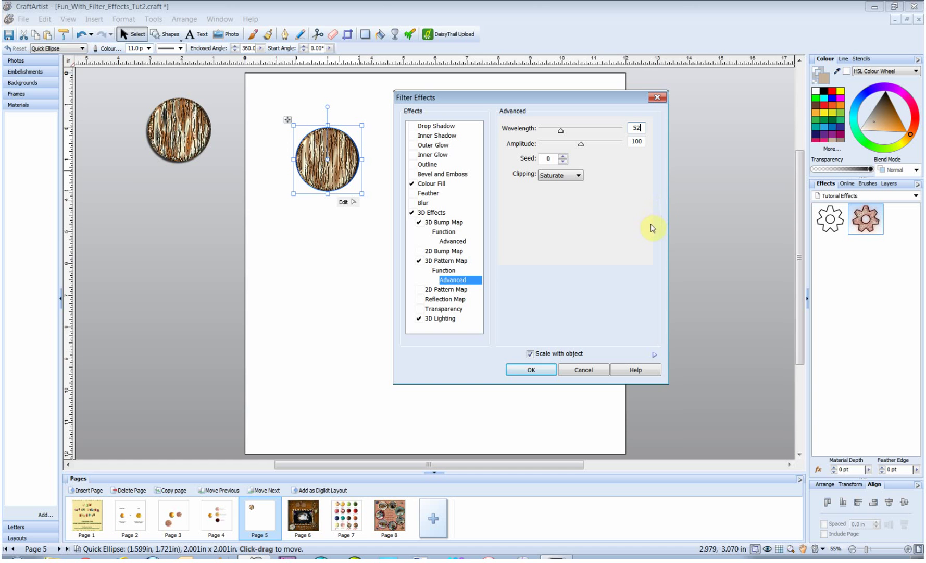
pyautogui.doubleClick(638, 142)
pyautogui.write('262')
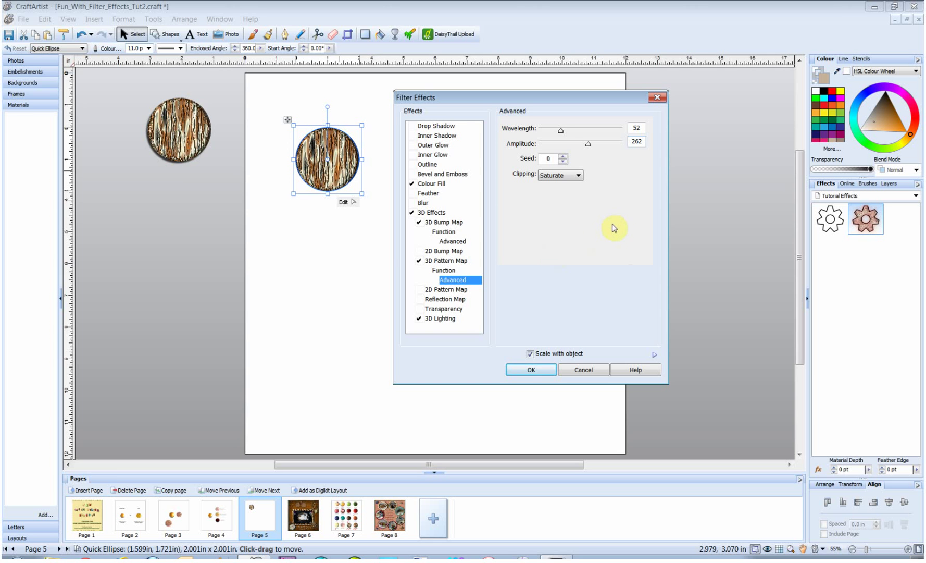
# Step: Add a 2D Pattern Map using the dark, horizontally rippled bitmap third from the end of the Paper Textures
pyautogui.click(421, 290)
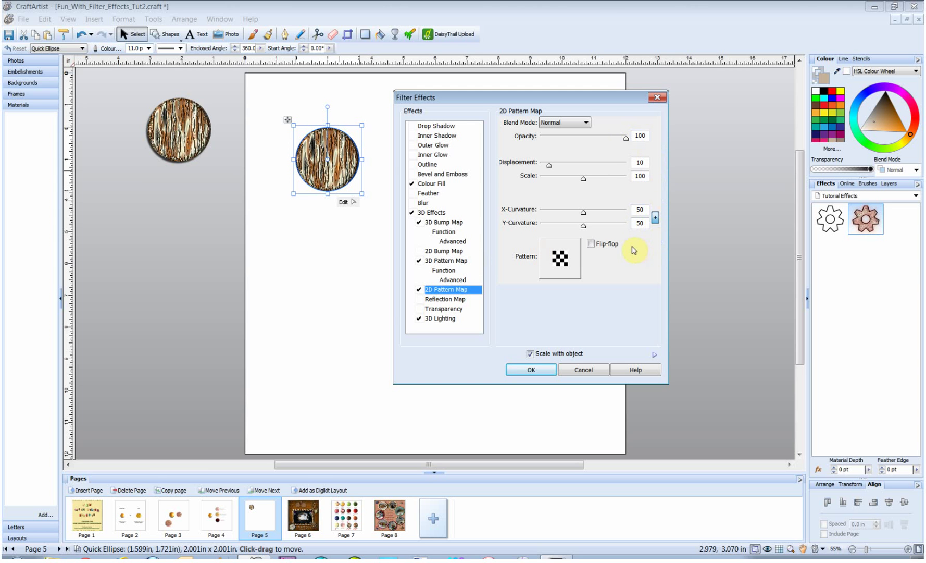
pyautogui.click(558, 258)
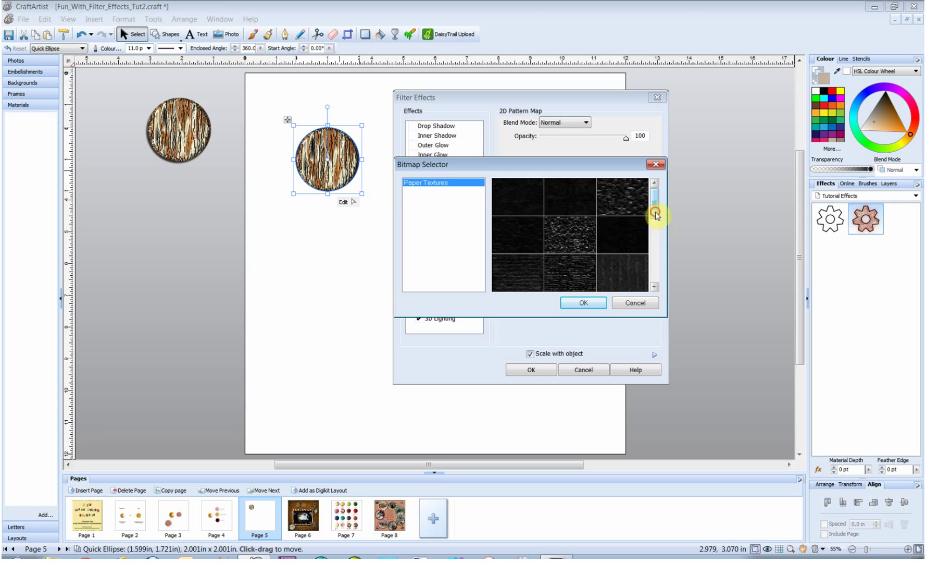
pyautogui.click(654, 248)
pyautogui.click(655, 260)
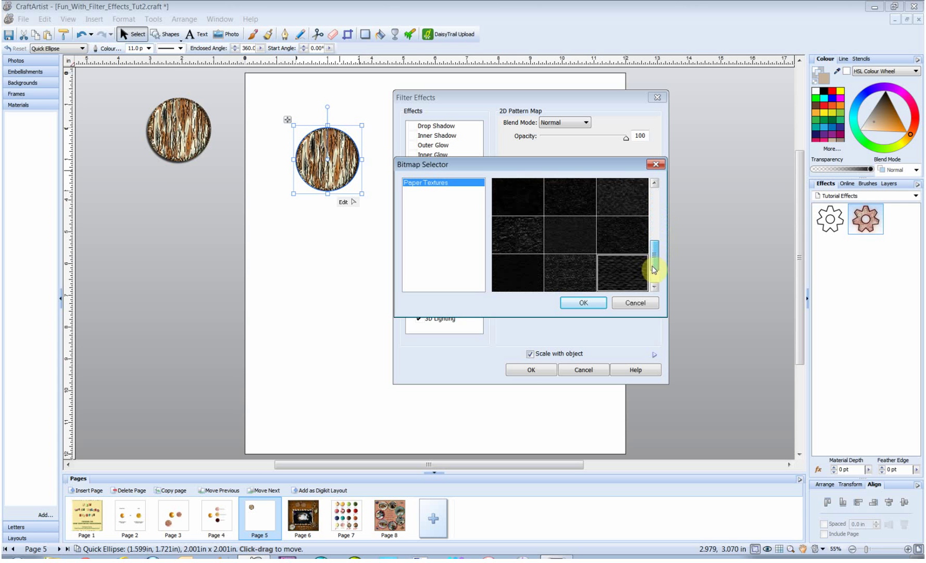
pyautogui.click(627, 239)
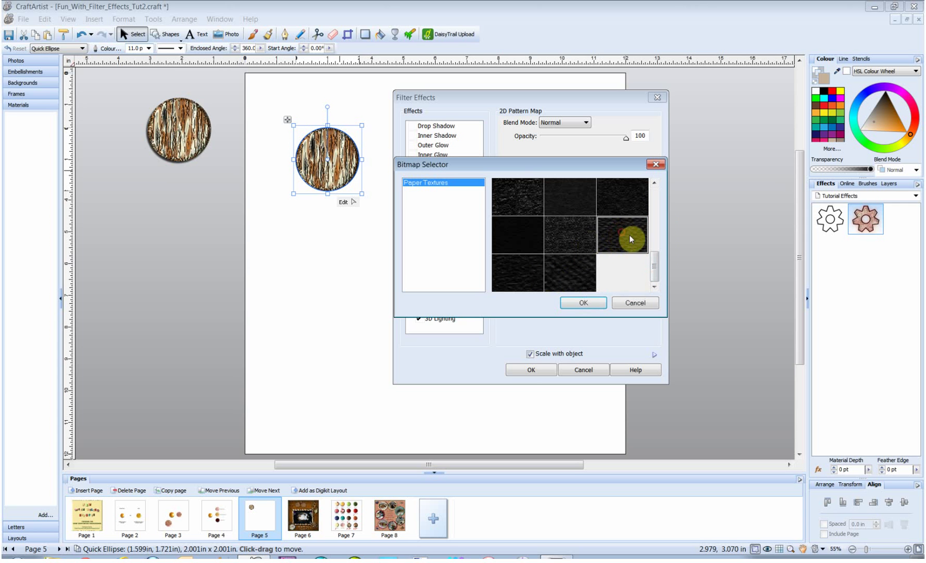
pyautogui.click(596, 301)
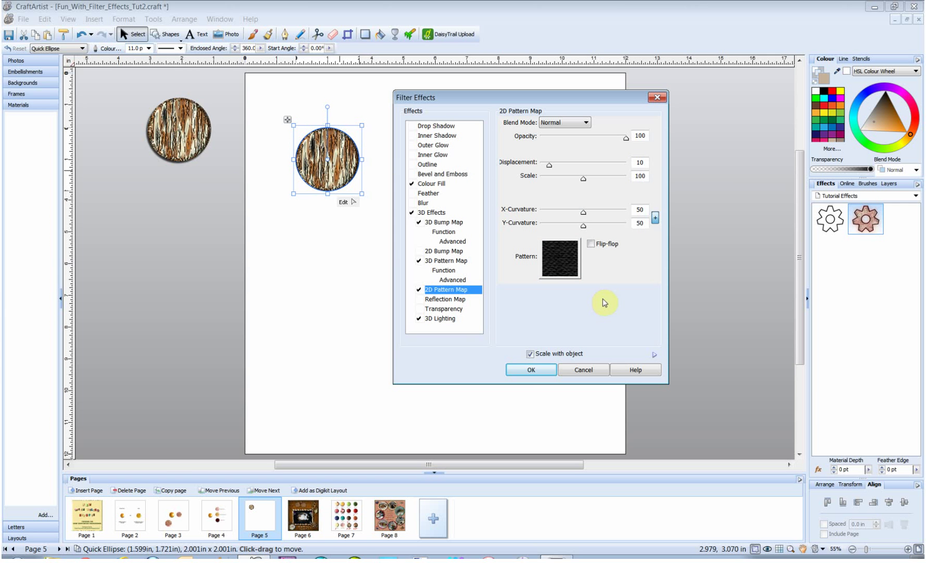
# Step: Add a drop shadow with a Distance of 6 pt to the circle and apply the filter effects
pyautogui.click(443, 318)
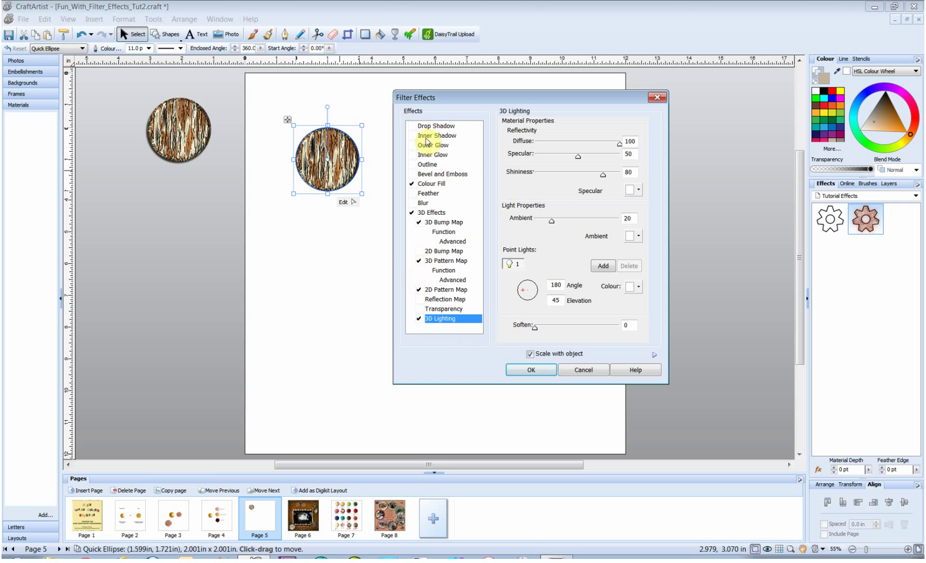
pyautogui.click(412, 126)
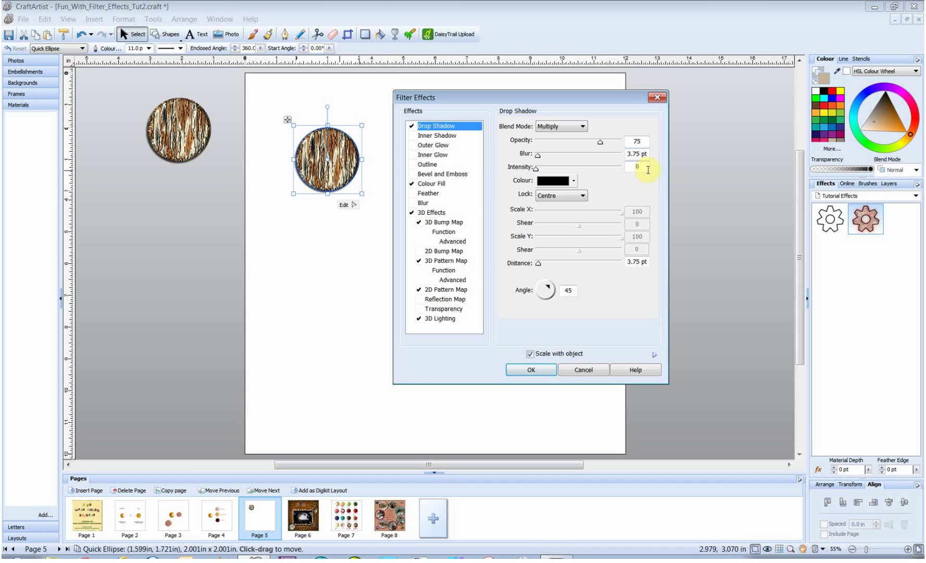
pyautogui.moveTo(627, 260); pyautogui.dragTo(638, 261)
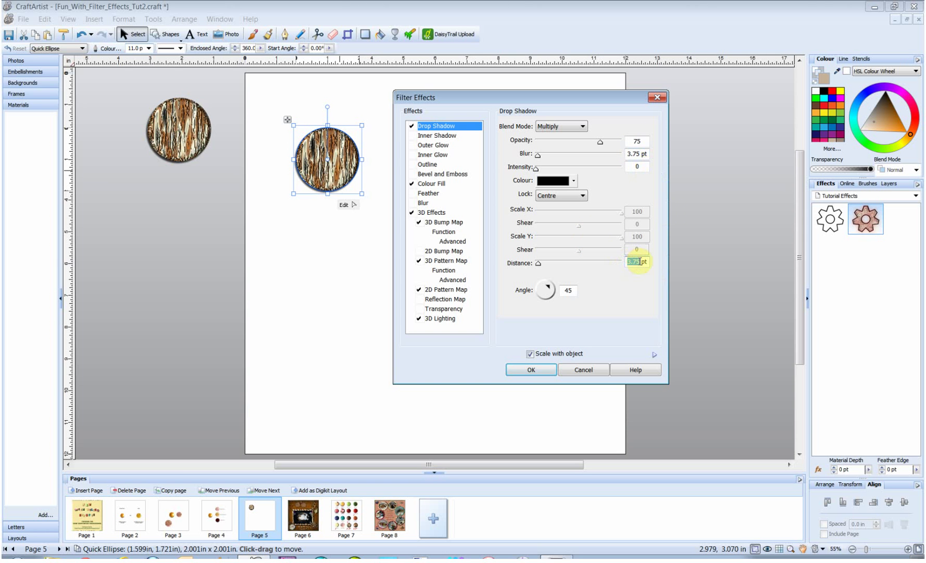
pyautogui.write('6')
pyautogui.click(543, 374)
# Step: Place the finished wood circle and the original sample circle side by side in the upper part of the page
pyautogui.moveTo(320, 165); pyautogui.dragTo(491, 175)
pyautogui.moveTo(177, 142); pyautogui.dragTo(390, 186)
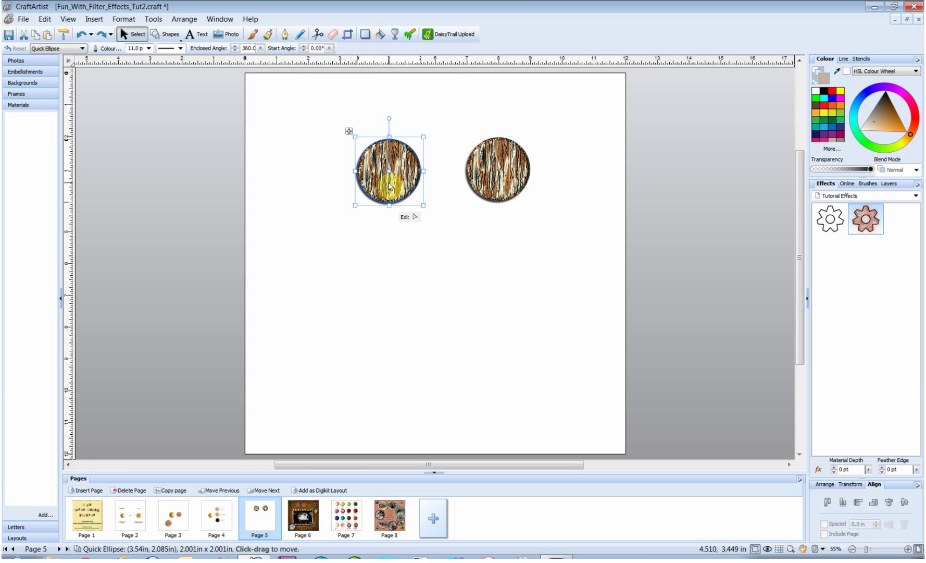
pyautogui.moveTo(384, 182); pyautogui.dragTo(349, 161)
pyautogui.moveTo(504, 185); pyautogui.dragTo(477, 169)
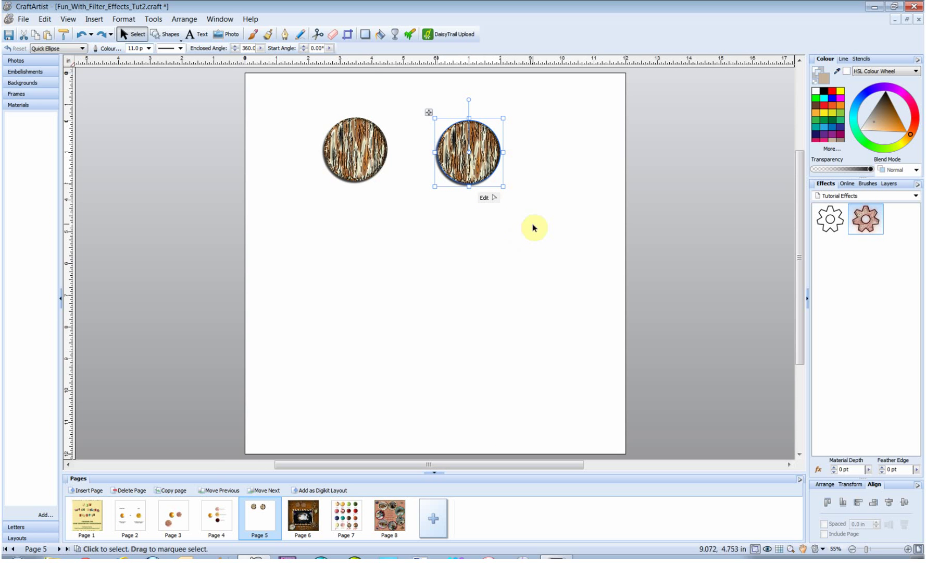
pyautogui.moveTo(458, 179); pyautogui.dragTo(444, 178)
pyautogui.moveTo(368, 163); pyautogui.dragTo(372, 163)
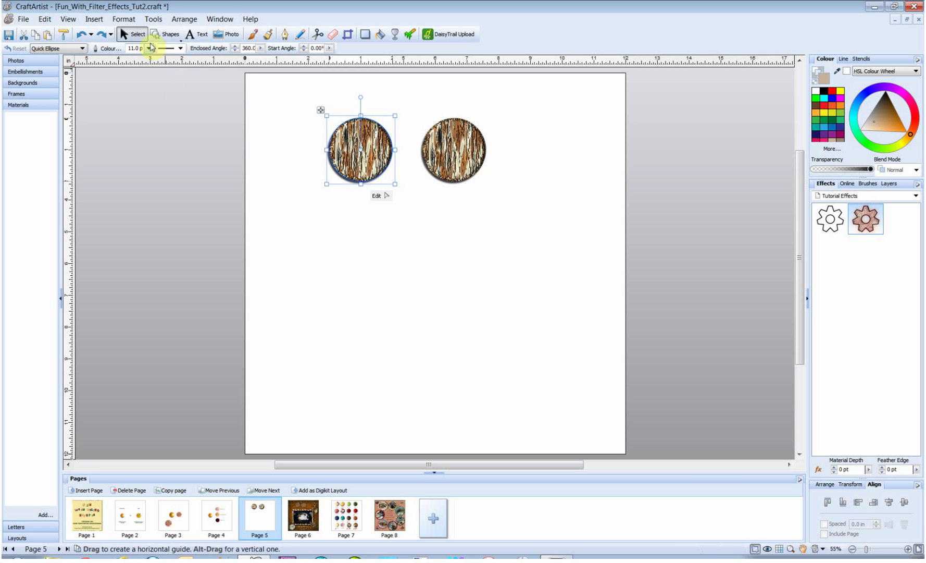
# Step: Draw a tan rectangle about 6.58 in wide and 3.97 in high below the two wood circles
pyautogui.click(165, 35)
pyautogui.click(159, 57)
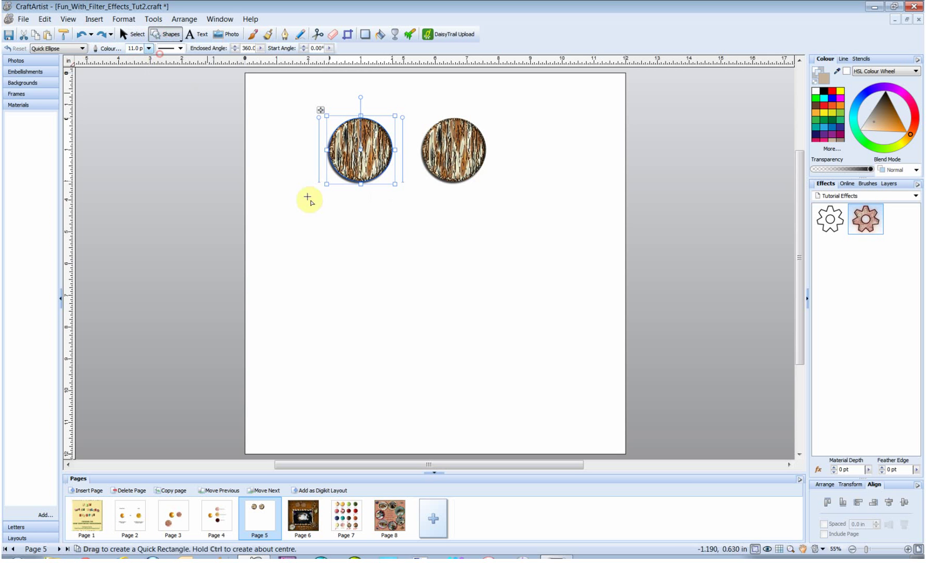
pyautogui.click(311, 236)
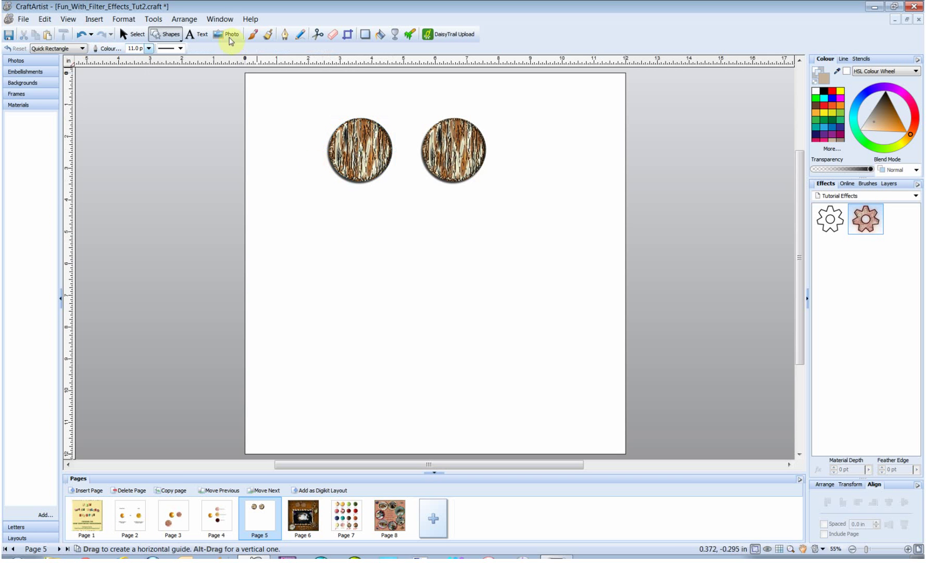
pyautogui.click(164, 35)
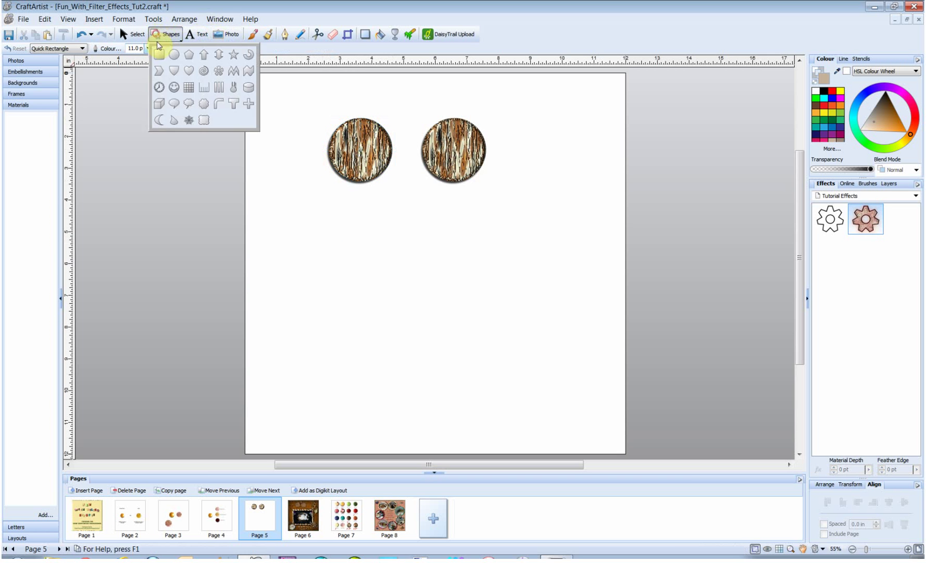
pyautogui.click(160, 55)
pyautogui.moveTo(306, 219); pyautogui.dragTo(503, 342)
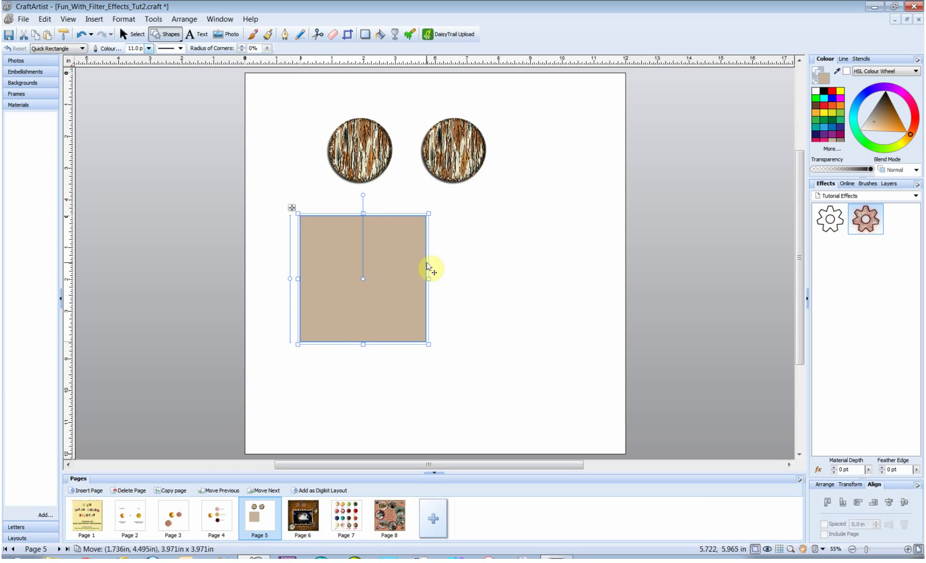
pyautogui.moveTo(426, 280); pyautogui.dragTo(510, 277)
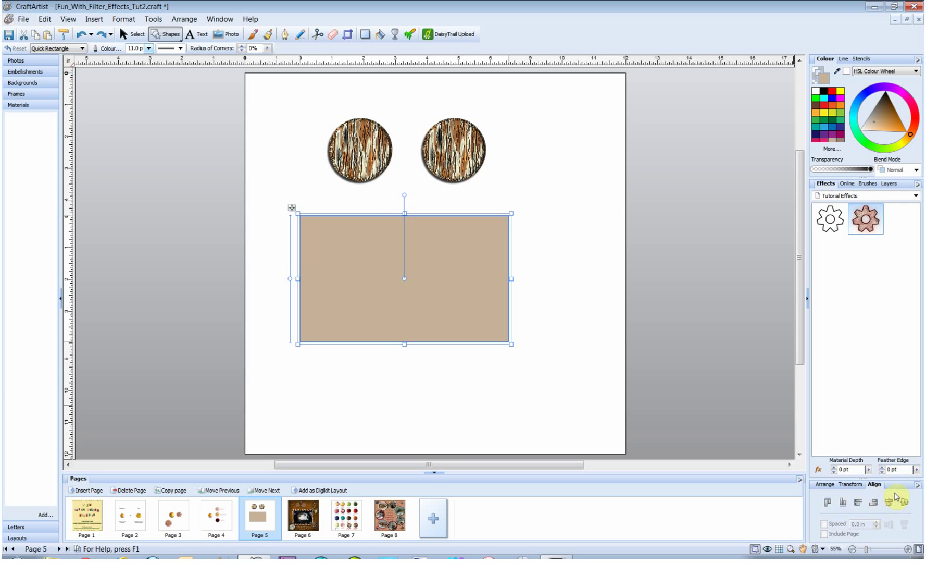
# Step: Resize the tan rectangle to 6 in wide and 5 in high
pyautogui.click(850, 485)
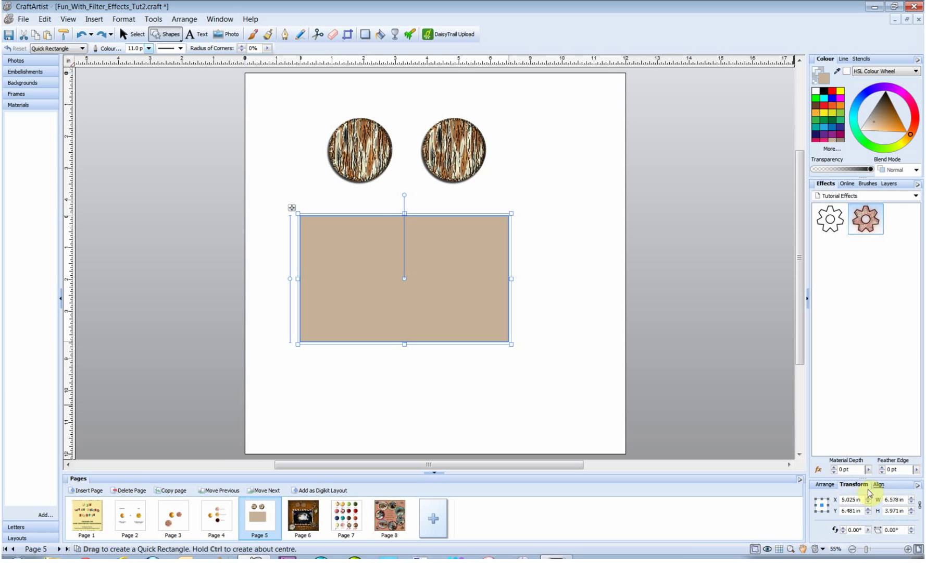
pyautogui.moveTo(884, 500); pyautogui.dragTo(898, 501)
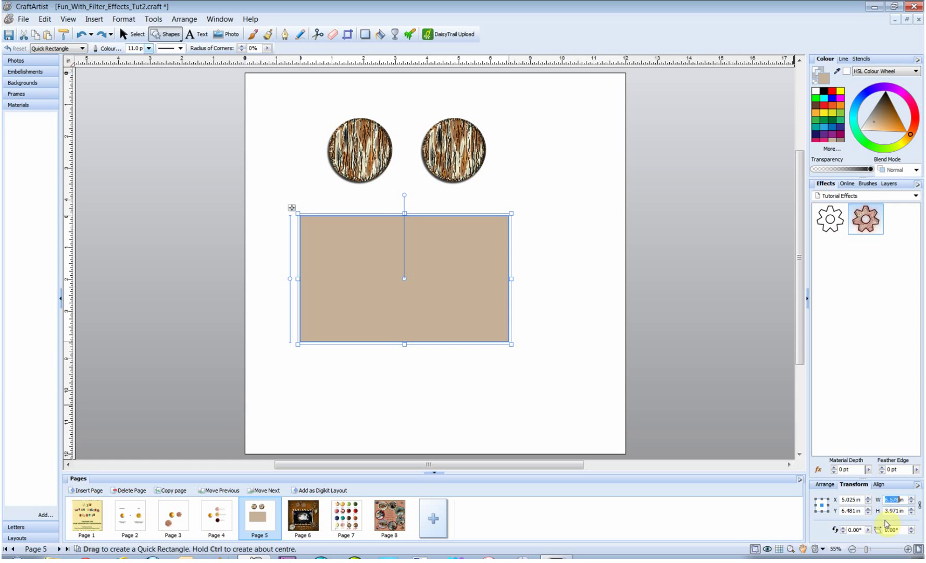
pyautogui.write('6')
pyautogui.press('Return')
pyautogui.moveTo(885, 510); pyautogui.dragTo(896, 510)
pyautogui.write('5')
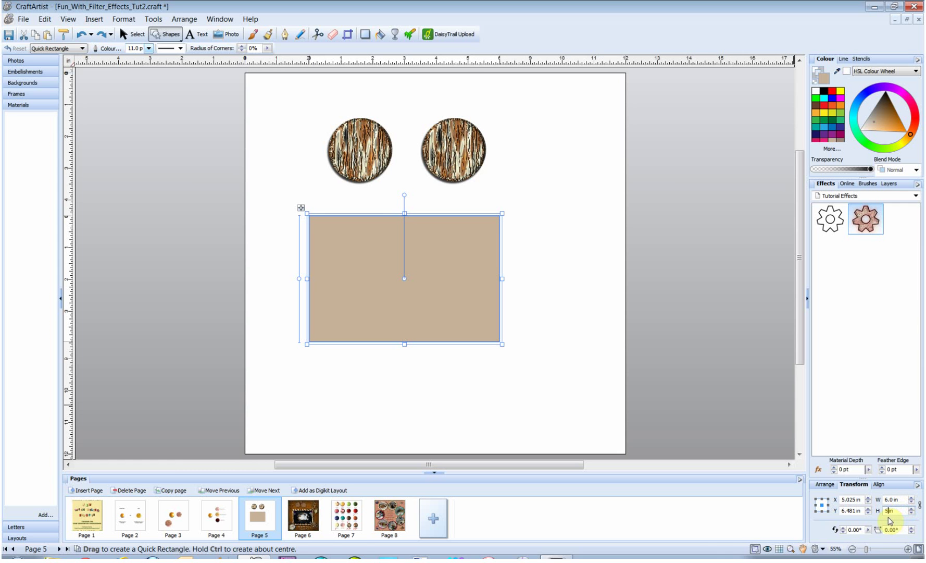
pyautogui.press('Return')
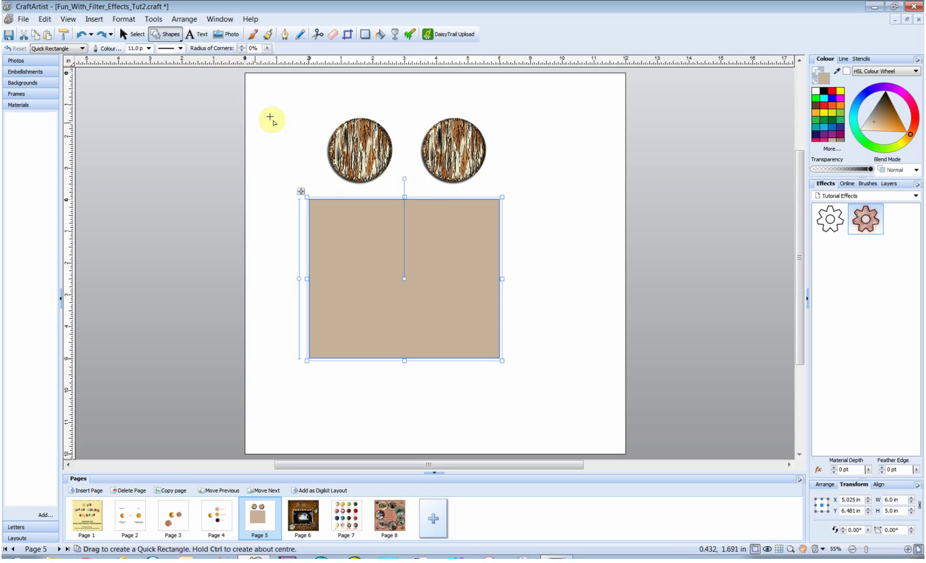
# Step: Draw a second rectangle about 4.64 by 3.38 in inside the tan one and fill it with black
pyautogui.click(174, 35)
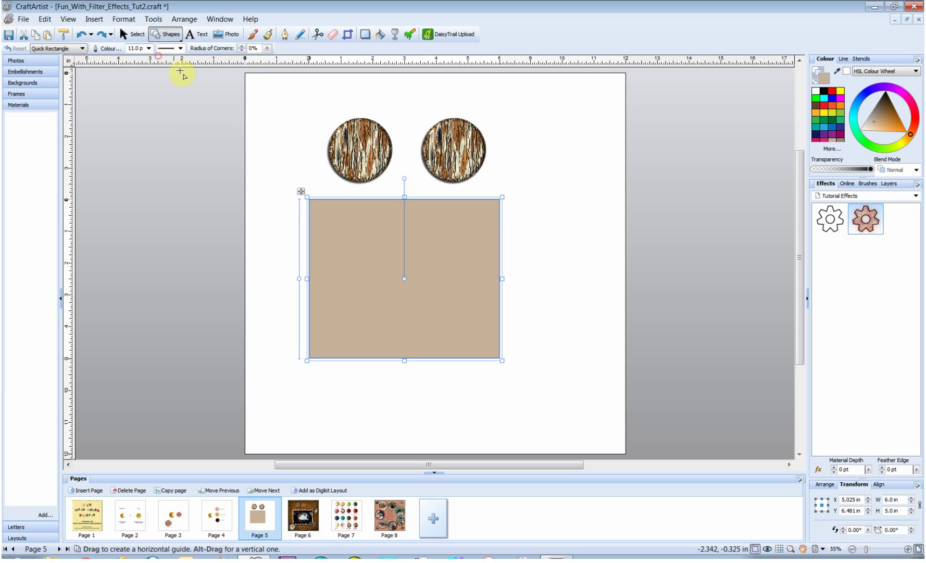
pyautogui.moveTo(326, 224); pyautogui.dragTo(502, 333)
pyautogui.moveTo(437, 280); pyautogui.dragTo(476, 280)
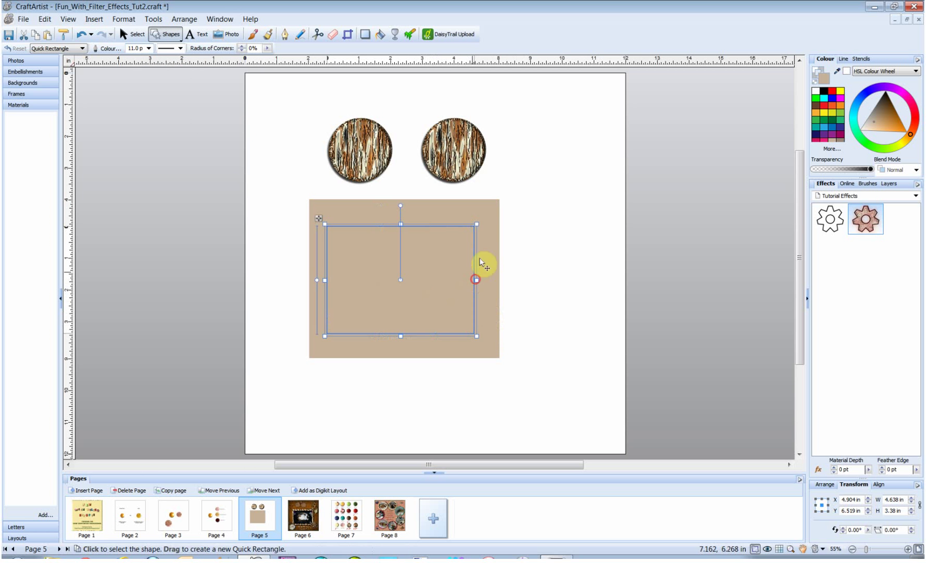
pyautogui.click(824, 91)
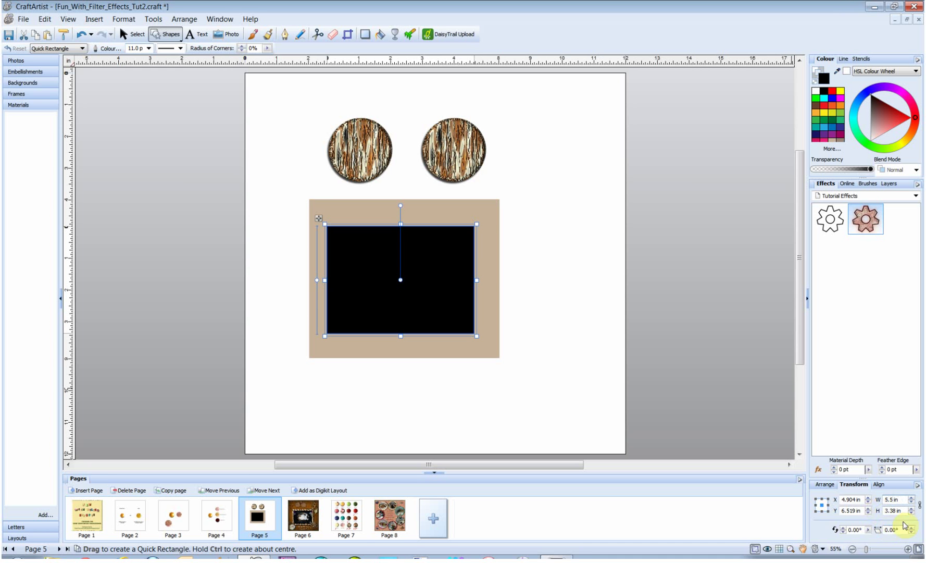
# Step: Set the black rectangle to 5.5 by 4.5 in and move it to roughly the middle of the tan rectangle
pyautogui.click(886, 512)
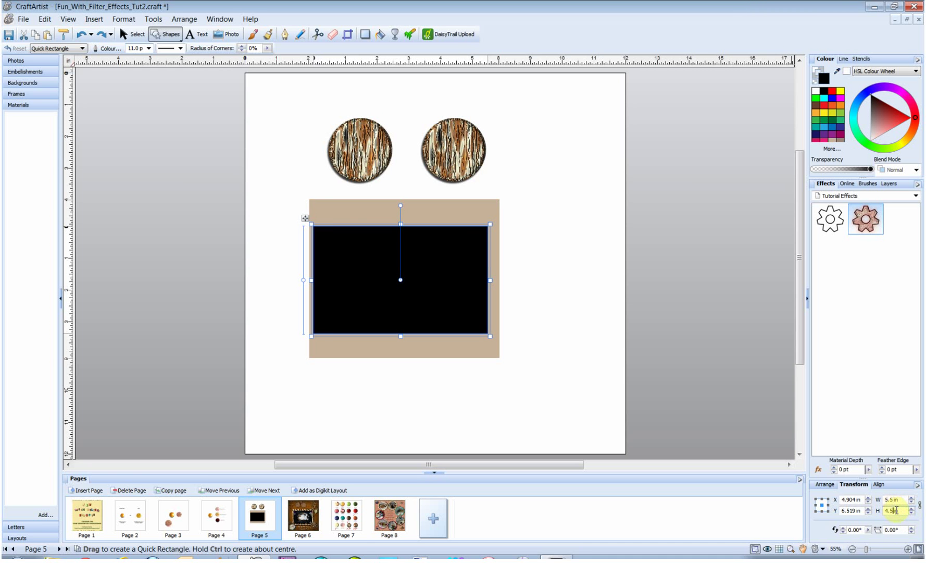
pyautogui.press('Return')
pyautogui.click(132, 35)
pyautogui.moveTo(391, 329); pyautogui.dragTo(400, 323)
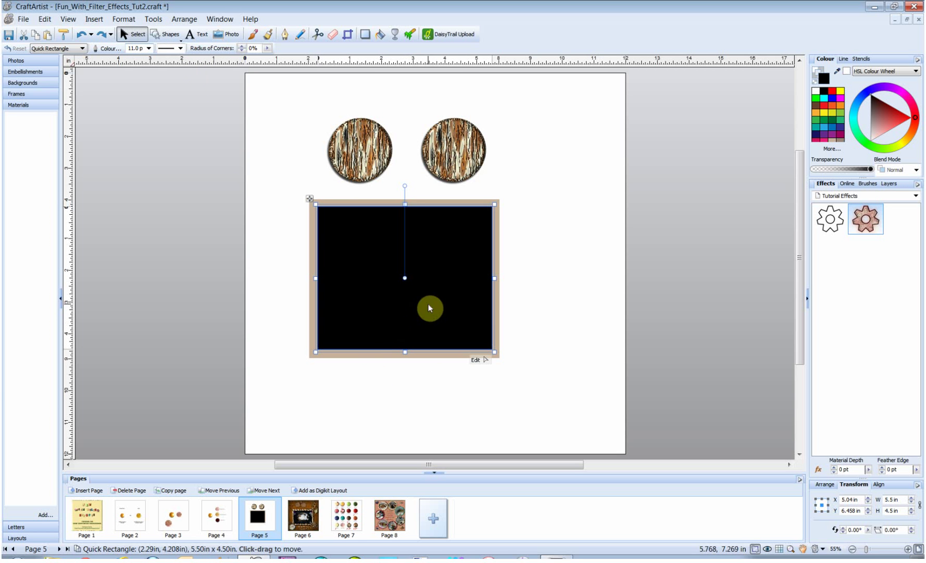
# Step: Align the black and tan rectangles on their centres both vertically and horizontally
pyautogui.keyDown('shift'); pyautogui.click(310, 352); pyautogui.keyUp('shift')
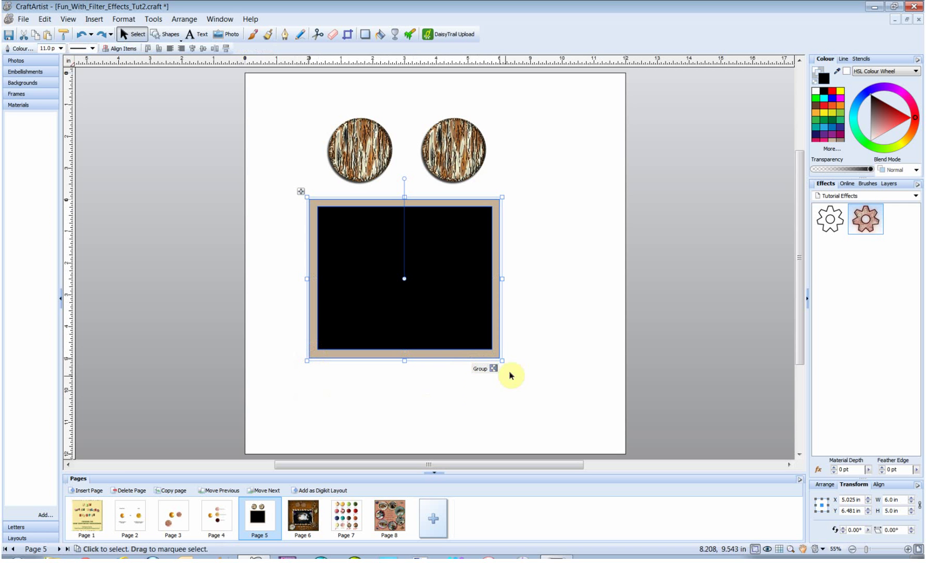
pyautogui.click(121, 49)
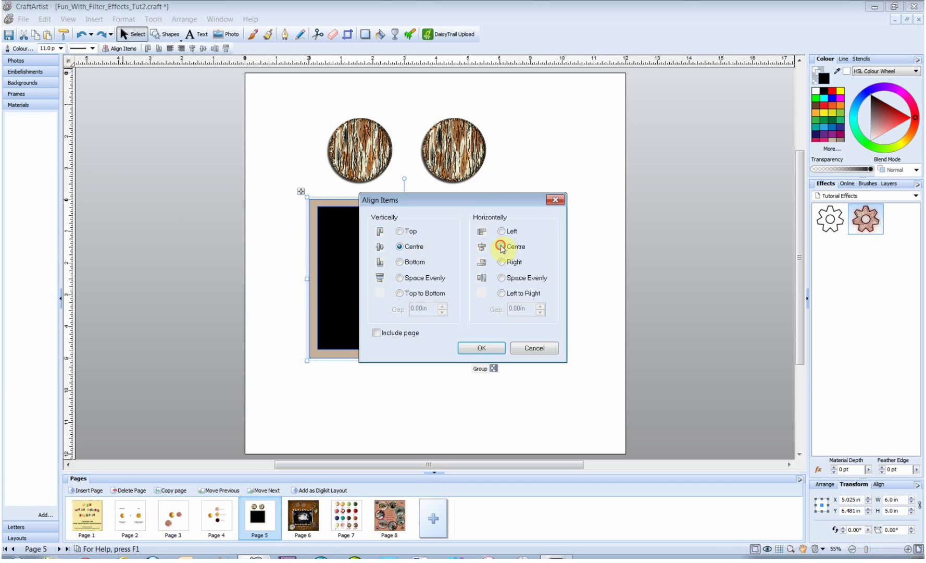
pyautogui.click(482, 347)
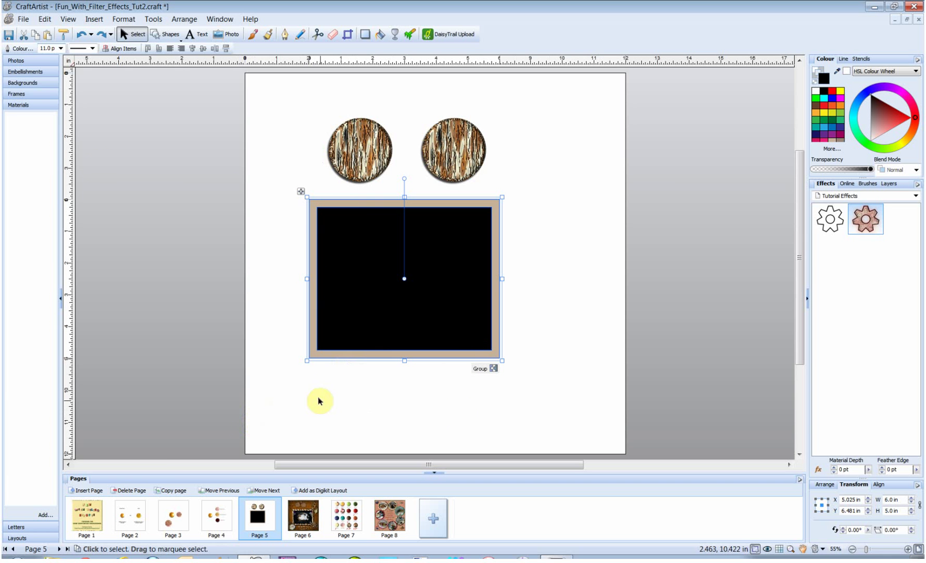
# Step: Subtract the black rectangle from the tan one to form a frame and move it slightly down and towards the page's left edge
pyautogui.click(184, 21)
pyautogui.moveTo(130, 157)
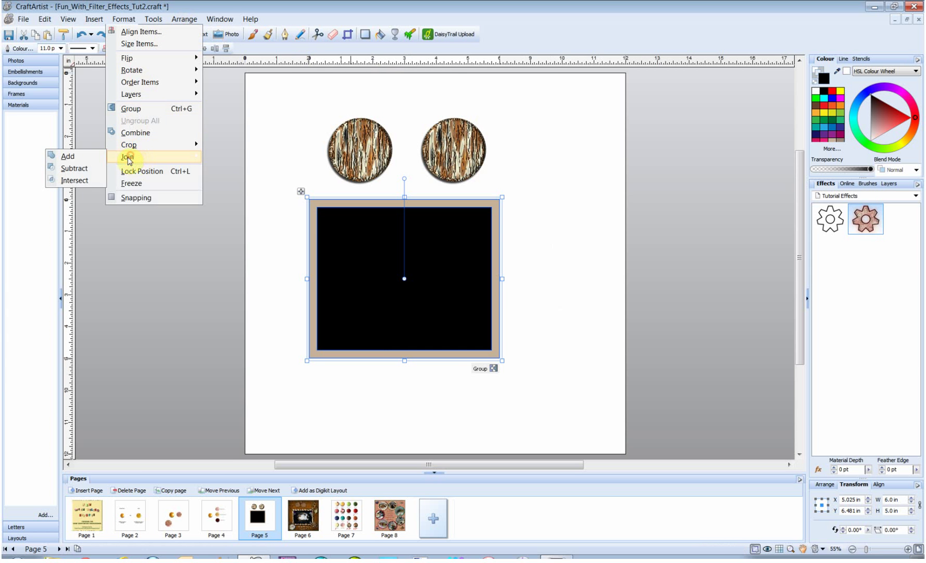
pyautogui.click(85, 169)
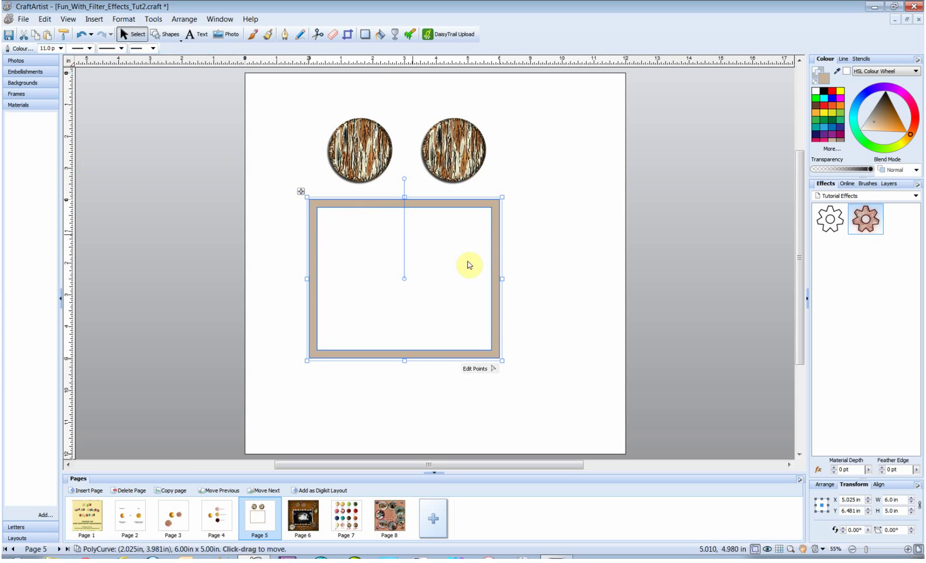
pyautogui.moveTo(414, 356); pyautogui.dragTo(413, 364)
pyautogui.click(414, 397)
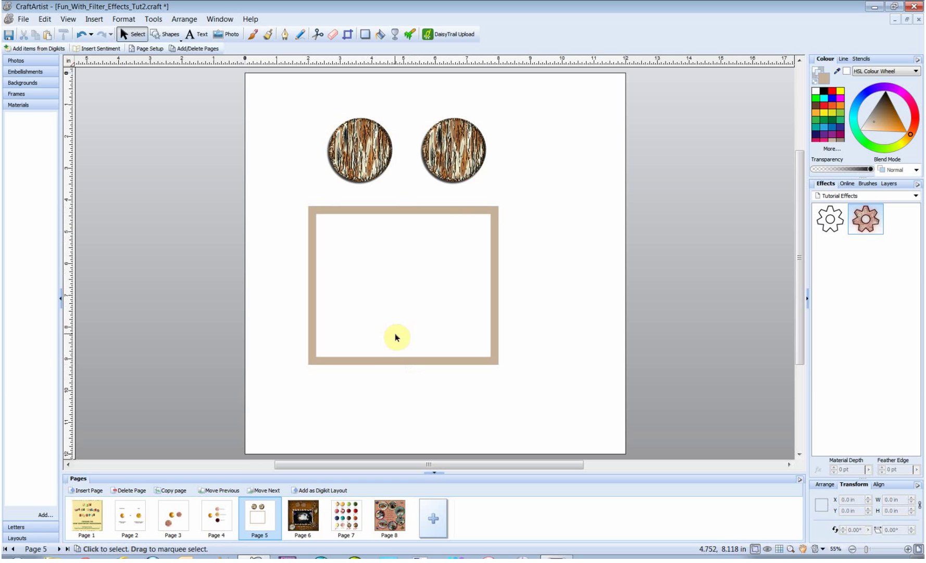
pyautogui.moveTo(365, 365); pyautogui.dragTo(334, 366)
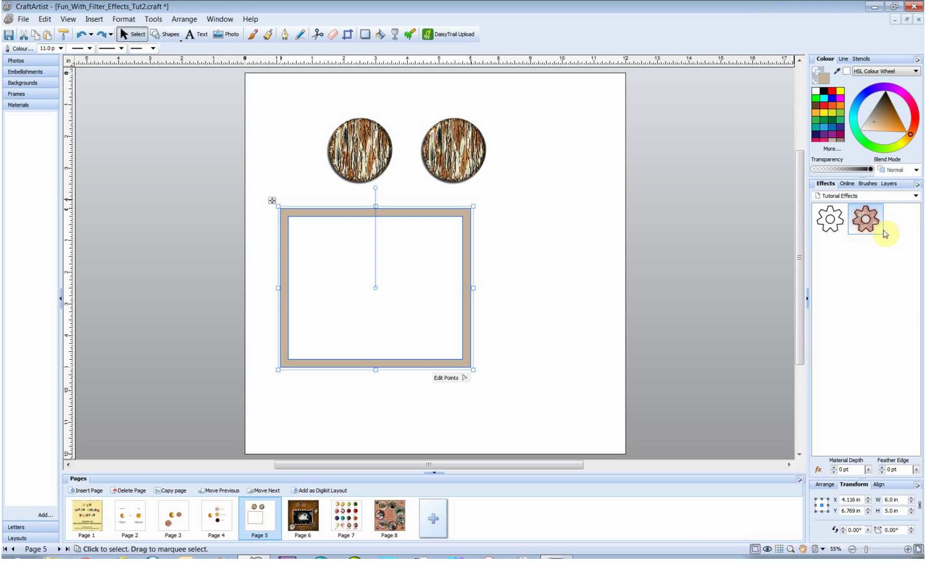
# Step: Save the right-hand circle's effect under the creator's first name followed by "Steampunk 1" and apply it to the rectangular frame
pyautogui.click(469, 155)
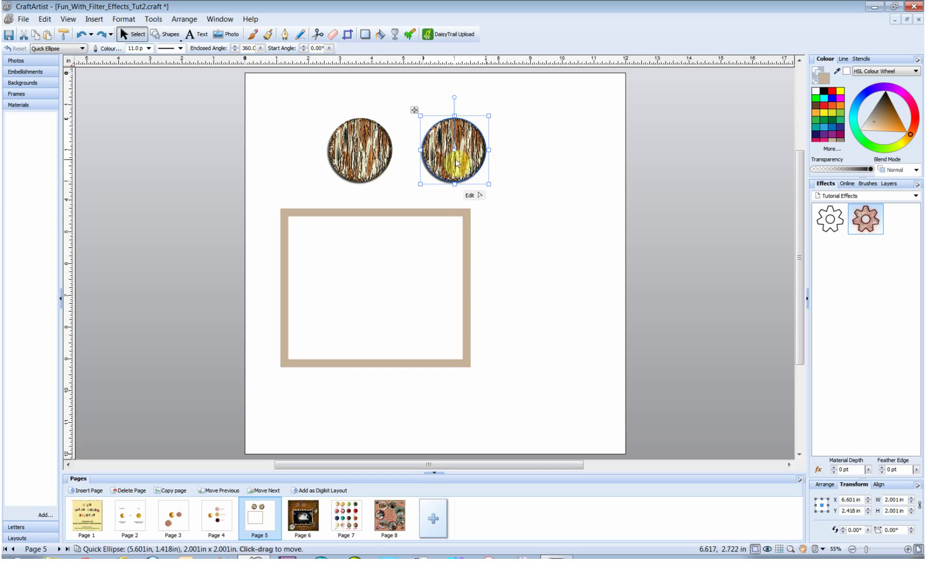
pyautogui.rightClick(458, 160)
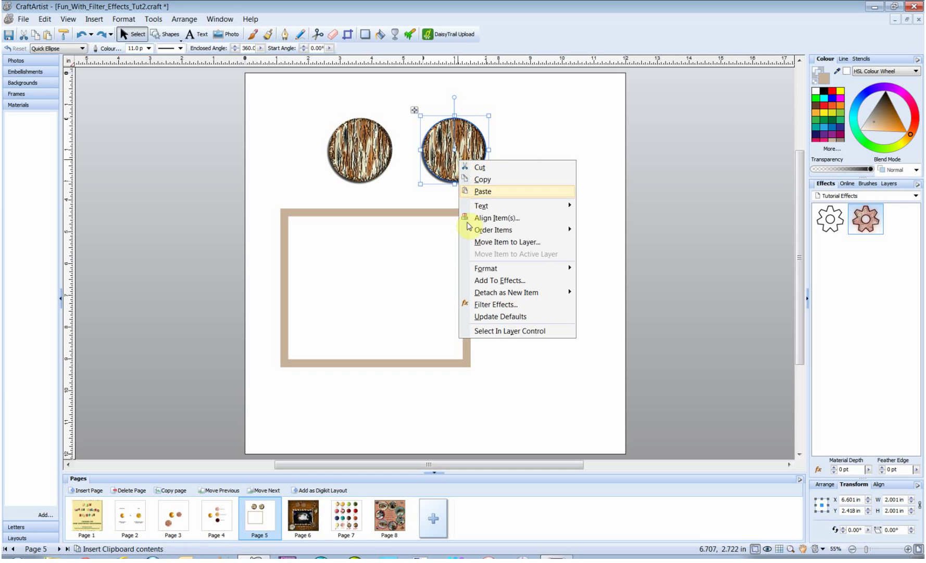
pyautogui.click(514, 281)
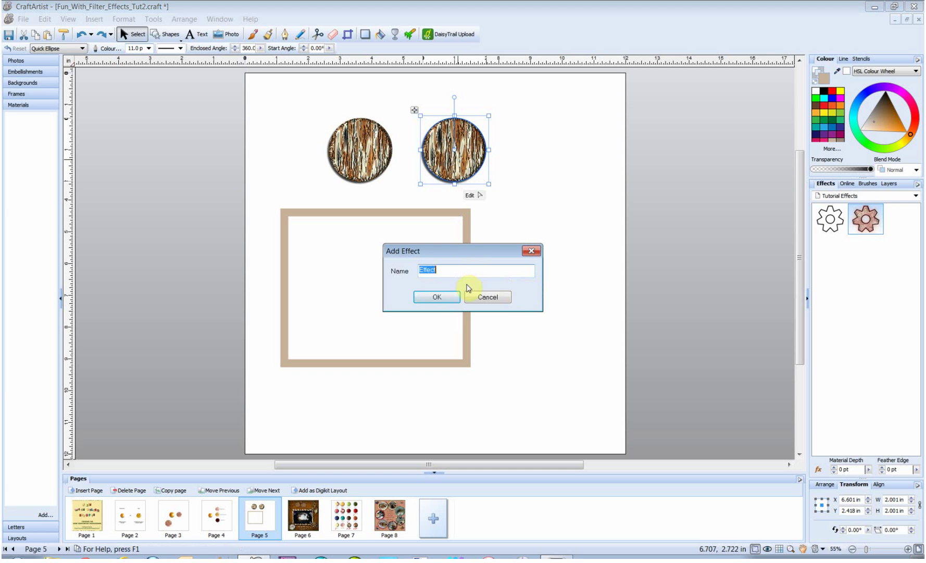
pyautogui.write('Selene Steampunk 1')
pyautogui.click(435, 297)
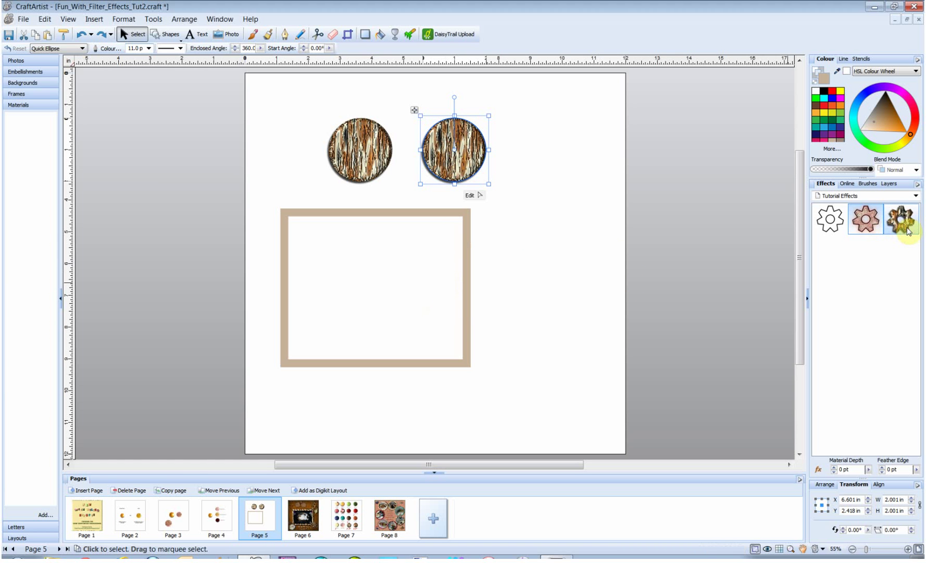
pyautogui.click(463, 364)
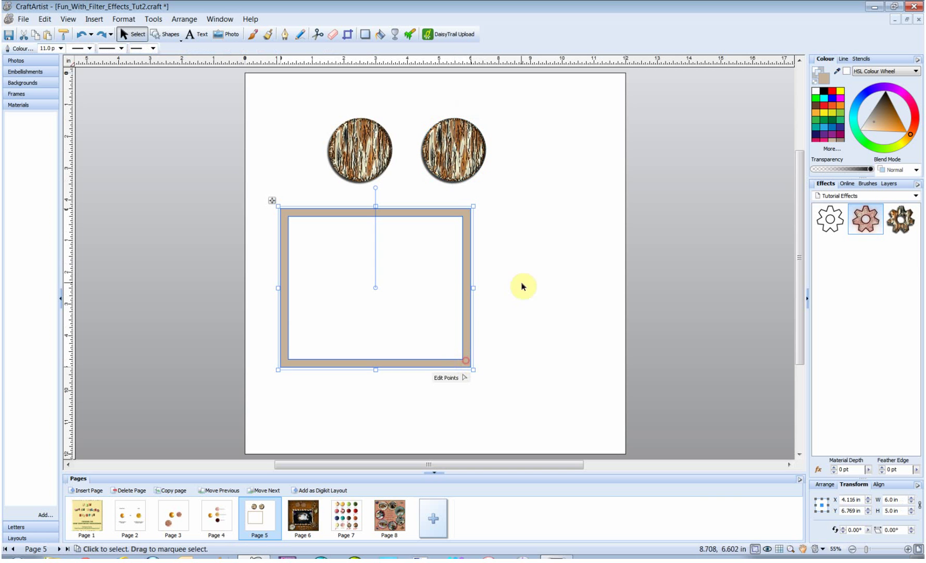
pyautogui.click(903, 228)
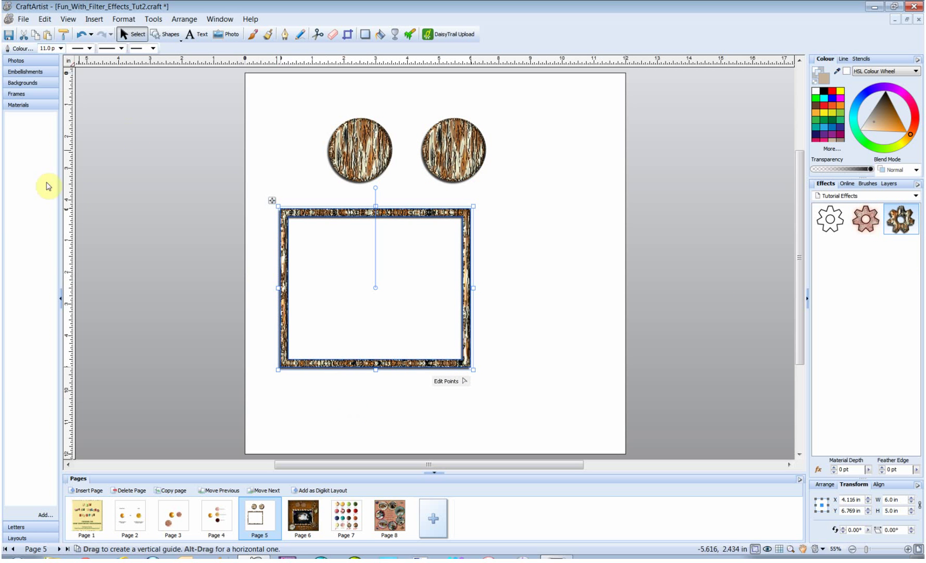
# Step: Store the wood-textured rectangle as a reusable frame and place it below the circles, with the original moved off the page
pyautogui.click(27, 95)
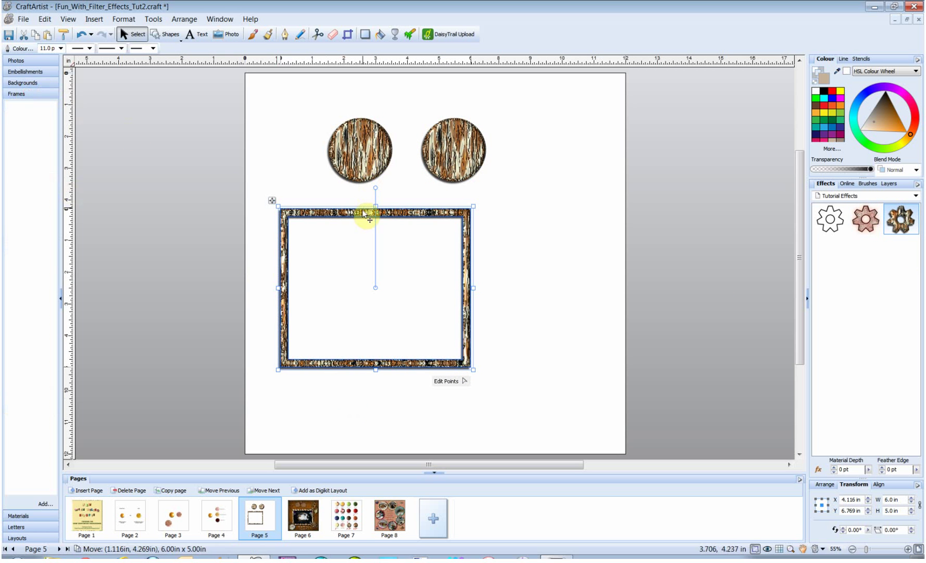
pyautogui.moveTo(354, 208); pyautogui.dragTo(26, 169)
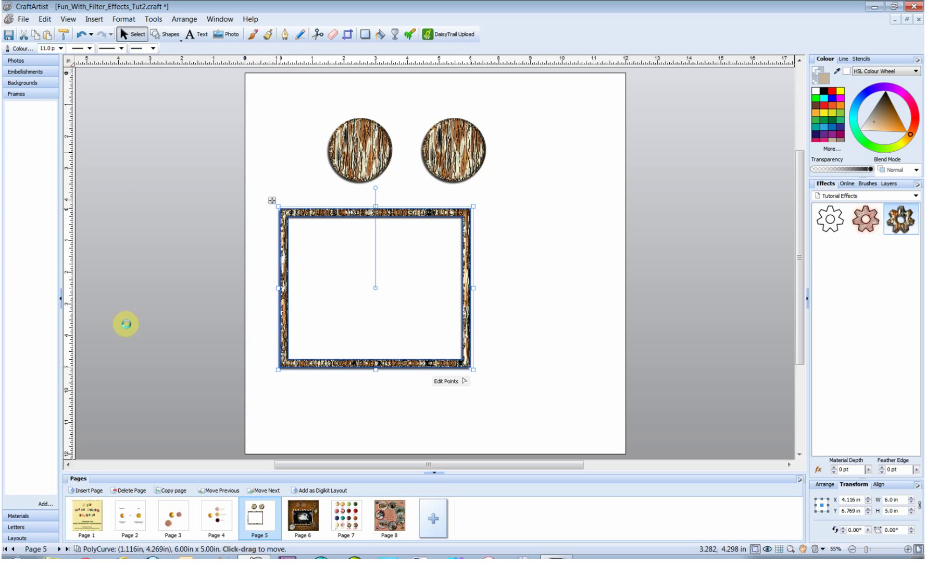
pyautogui.moveTo(343, 209); pyautogui.dragTo(647, 113)
pyautogui.click(405, 358)
# Step: Insert the photo of the cat with kittens into the placed frame, shift it slightly up and delete the original frame beside the page
pyautogui.click(18, 61)
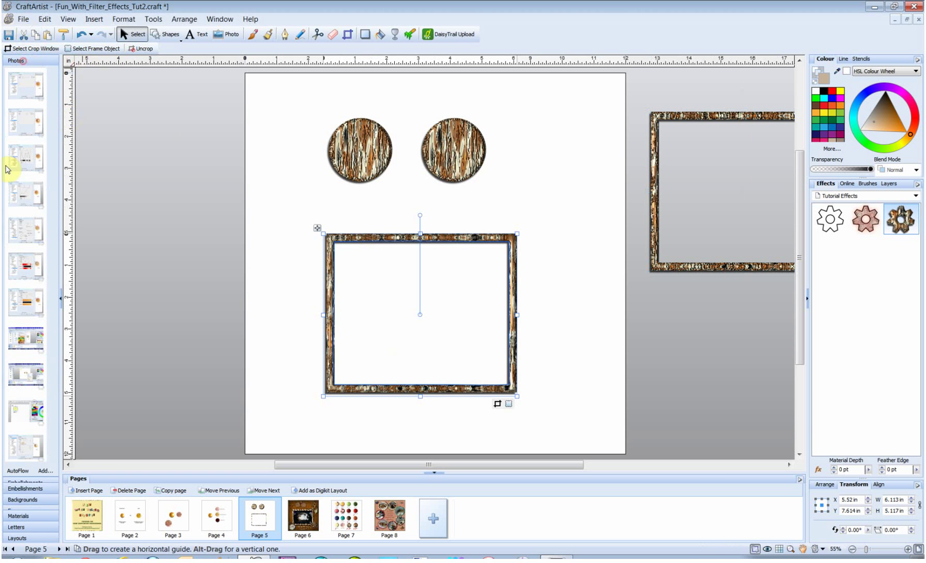
pyautogui.moveTo(55, 209); pyautogui.dragTo(376, 326)
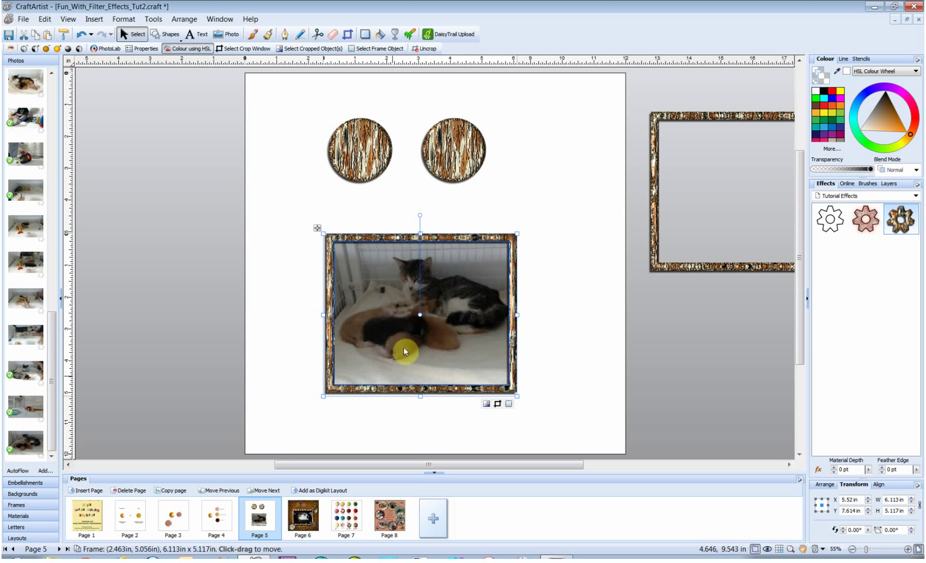
pyautogui.moveTo(411, 342); pyautogui.dragTo(411, 331)
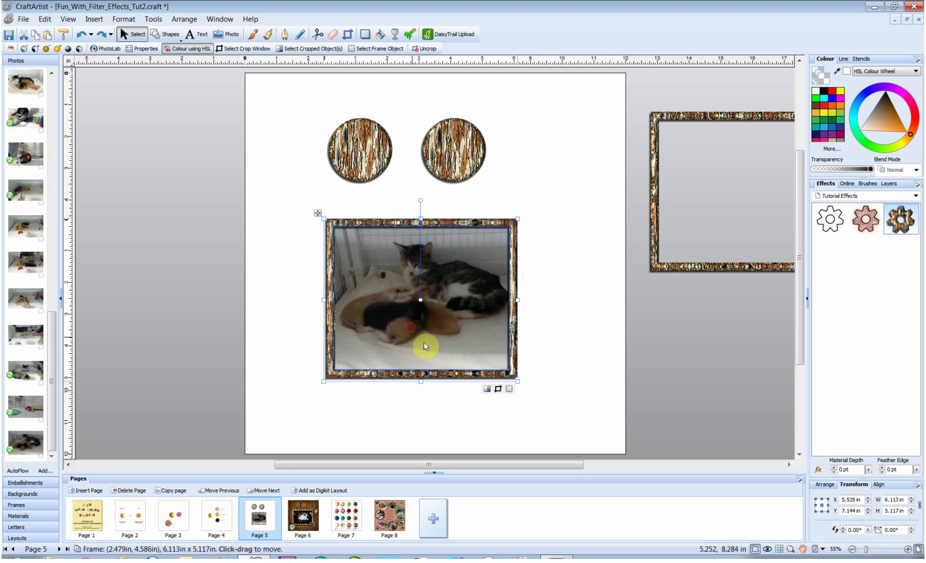
pyautogui.click(696, 267)
pyautogui.press('Delete')
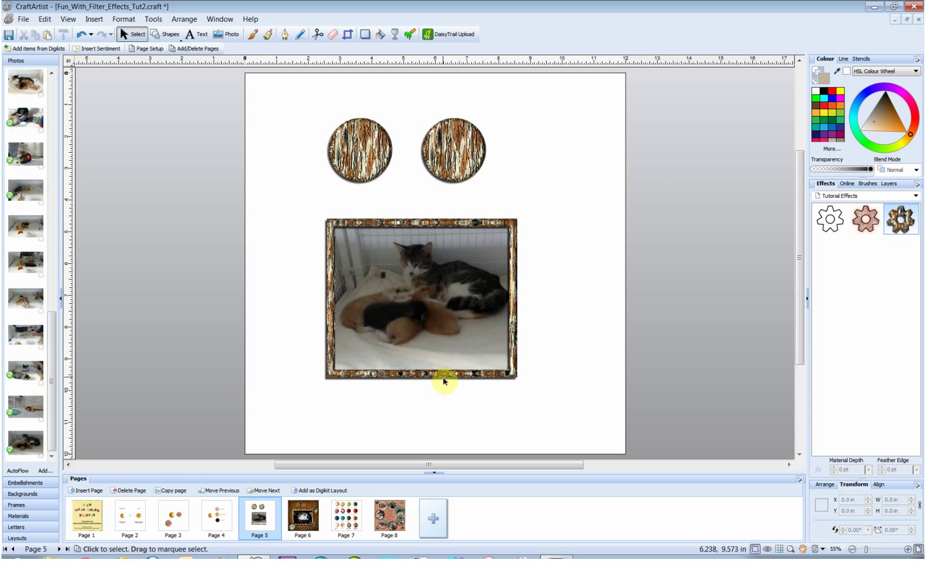
# Step: Examine the finished steampunk layout on page 6 for comparison and return to page 5
pyautogui.click(305, 518)
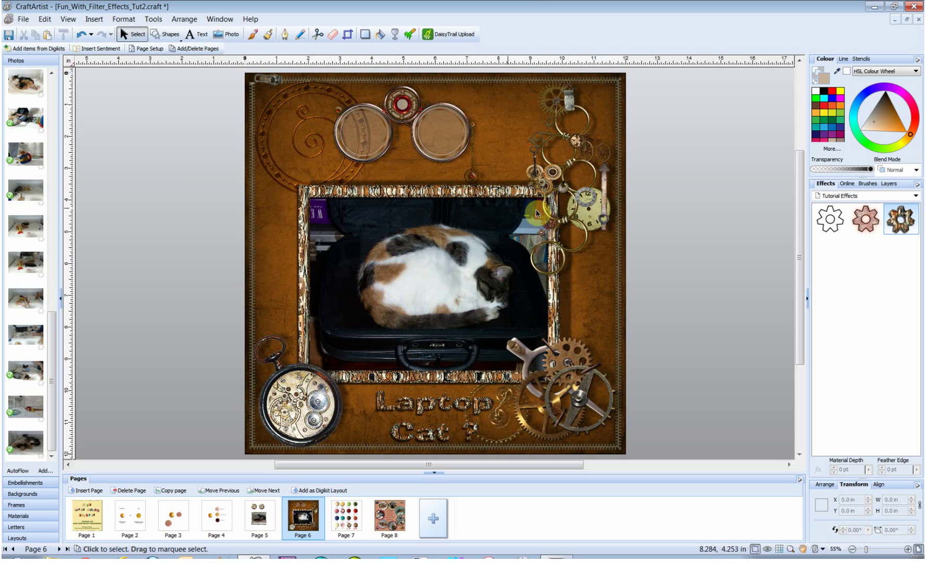
pyautogui.click(259, 516)
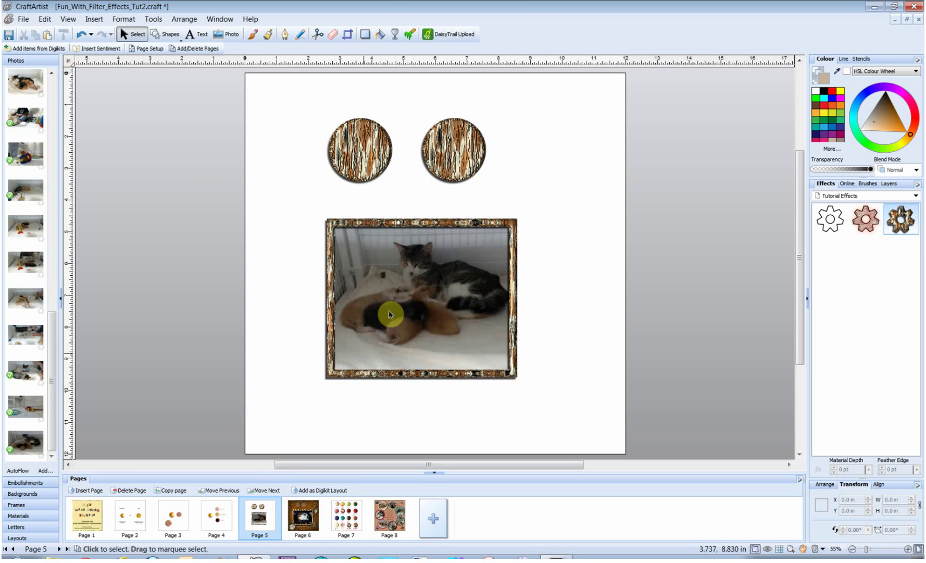
# Step: Copy the framed kitten photo from page 5 onto page 6 and place it off the page beside the steampunk layout
pyautogui.click(405, 354)
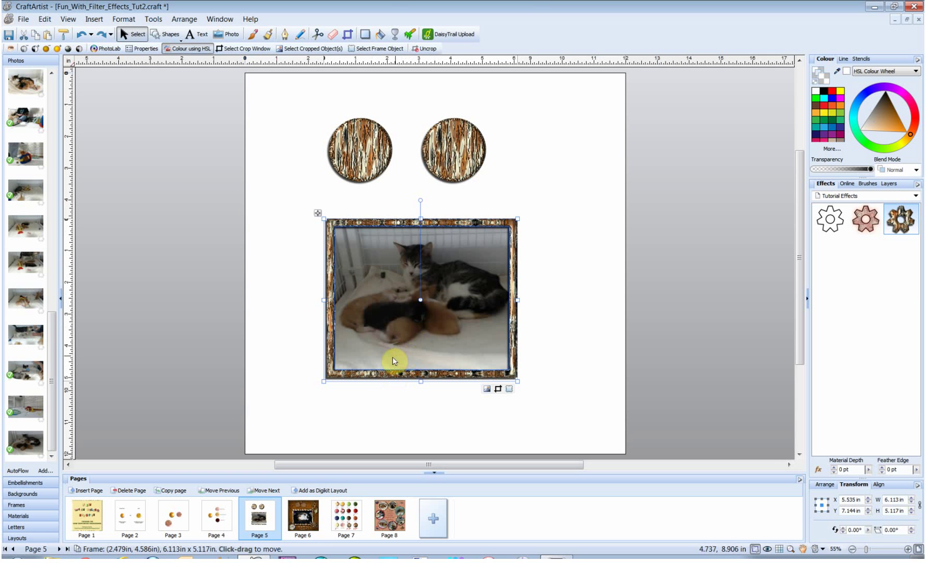
pyautogui.click(314, 511)
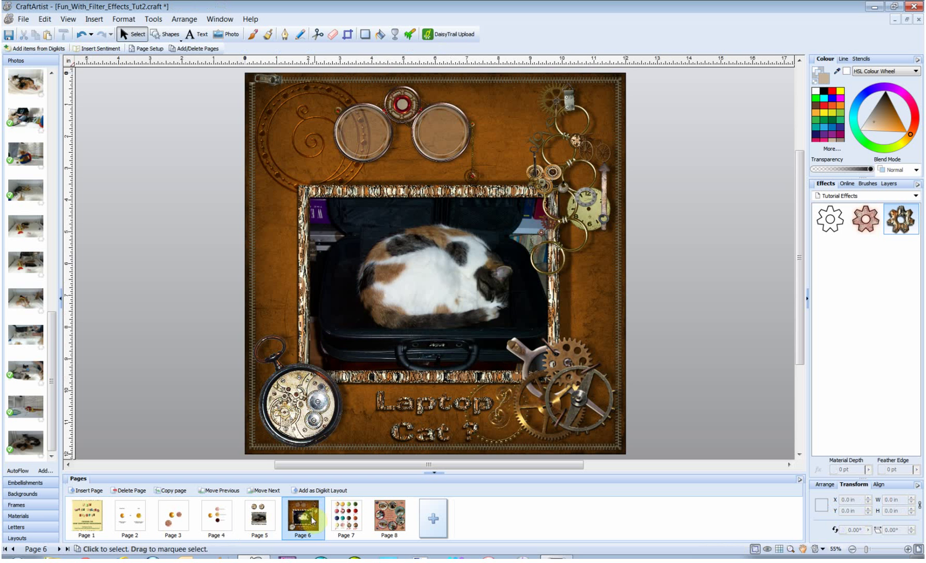
pyautogui.hotkey('ctrl', 'v')
pyautogui.moveTo(405, 221); pyautogui.dragTo(175, 197)
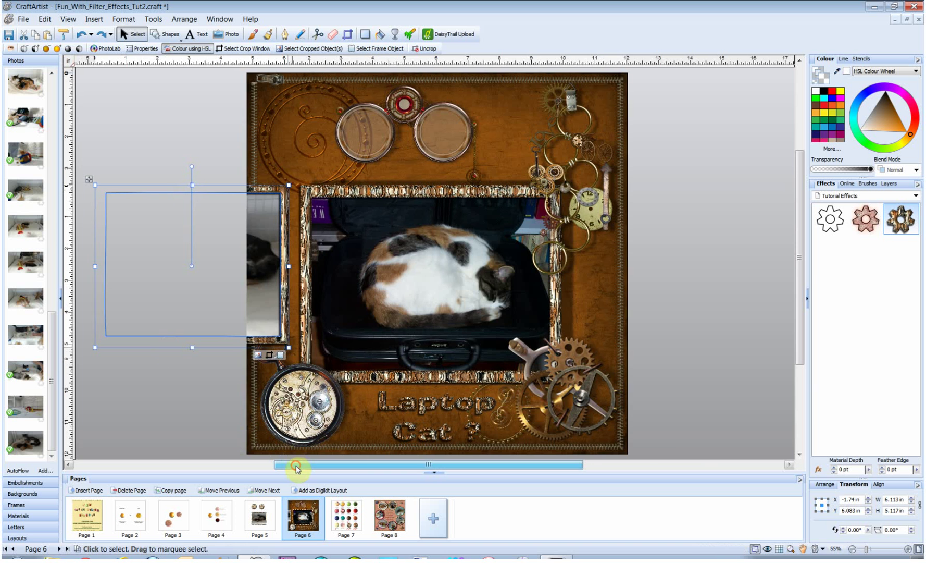
pyautogui.hscroll(-5, 297, 464)
pyautogui.moveTo(295, 469); pyautogui.dragTo(288, 469)
pyautogui.moveTo(335, 269); pyautogui.dragTo(292, 269)
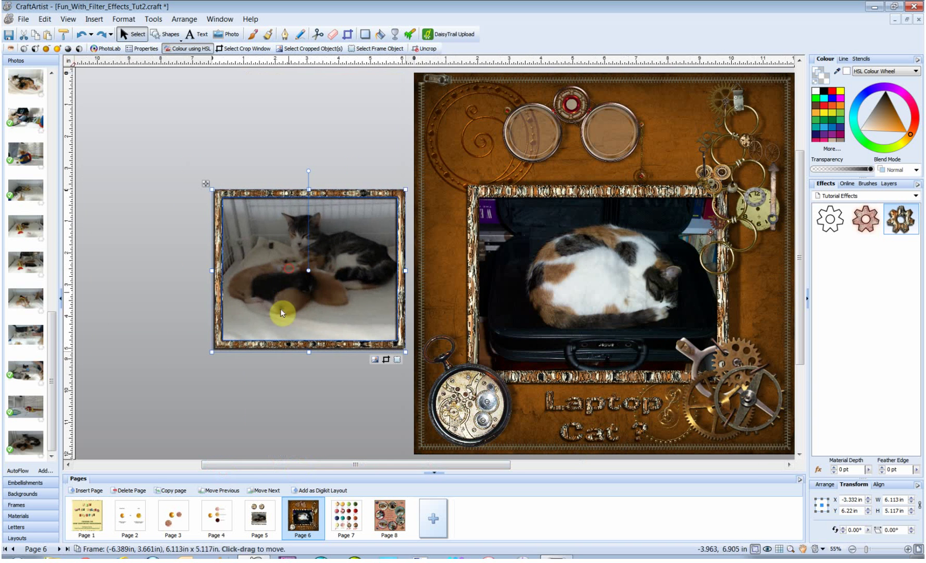
# Step: Enlarge the copied frame to about 7.36 by 6.16 in to compare its texture with the layout's frame, and delete the copy
pyautogui.moveTo(211, 351); pyautogui.dragTo(180, 379)
pyautogui.moveTo(244, 335); pyautogui.dragTo(271, 323)
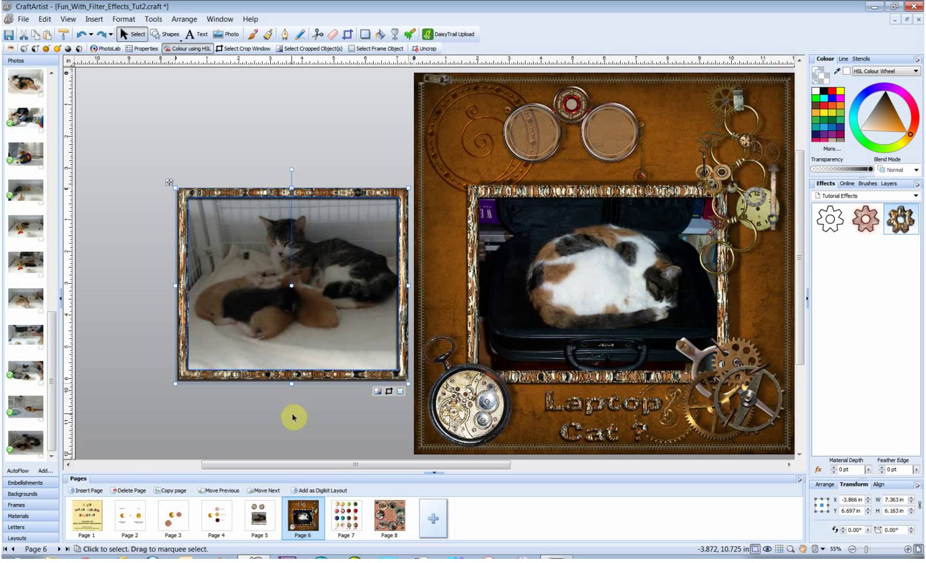
pyautogui.moveTo(332, 378); pyautogui.dragTo(305, 371)
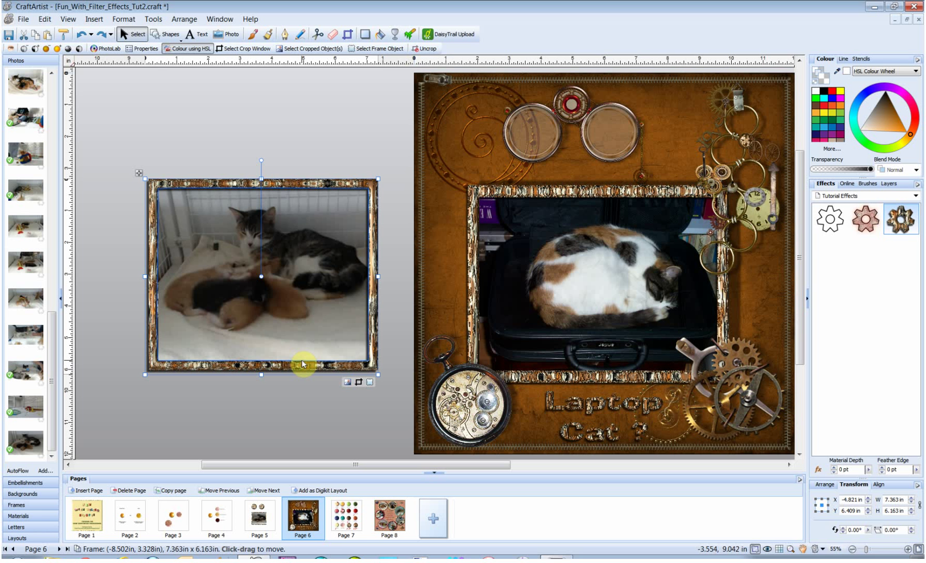
pyautogui.press('Delete')
pyautogui.moveTo(355, 465); pyautogui.dragTo(458, 469)
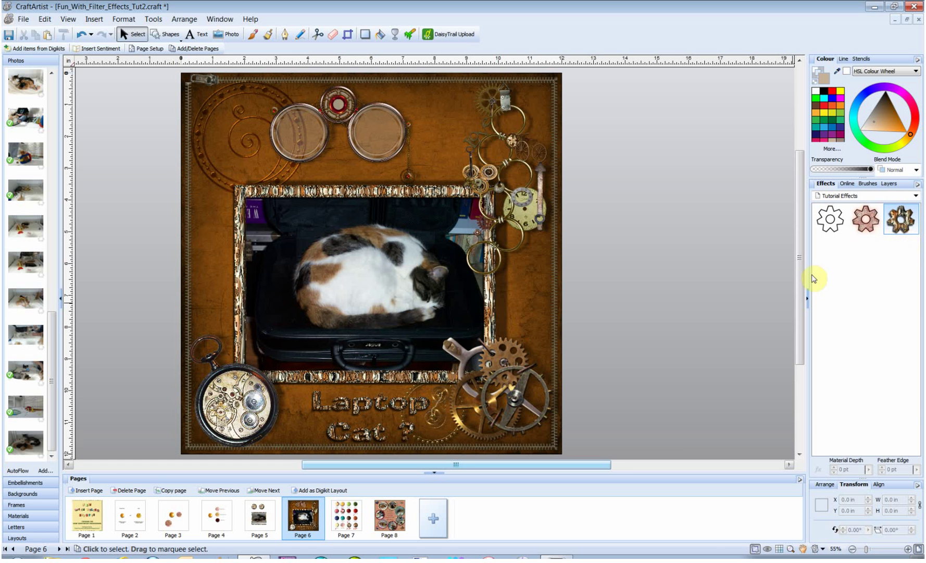
# Step: Examine the named effect samples on page 7 and the kitten photo layout on page 8, and return to the title page
pyautogui.click(342, 521)
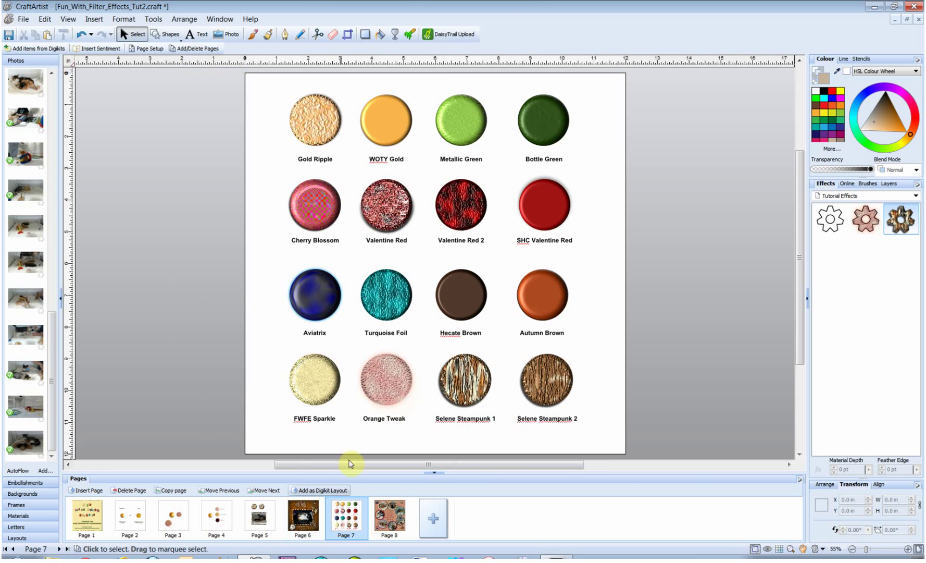
pyautogui.click(722, 267)
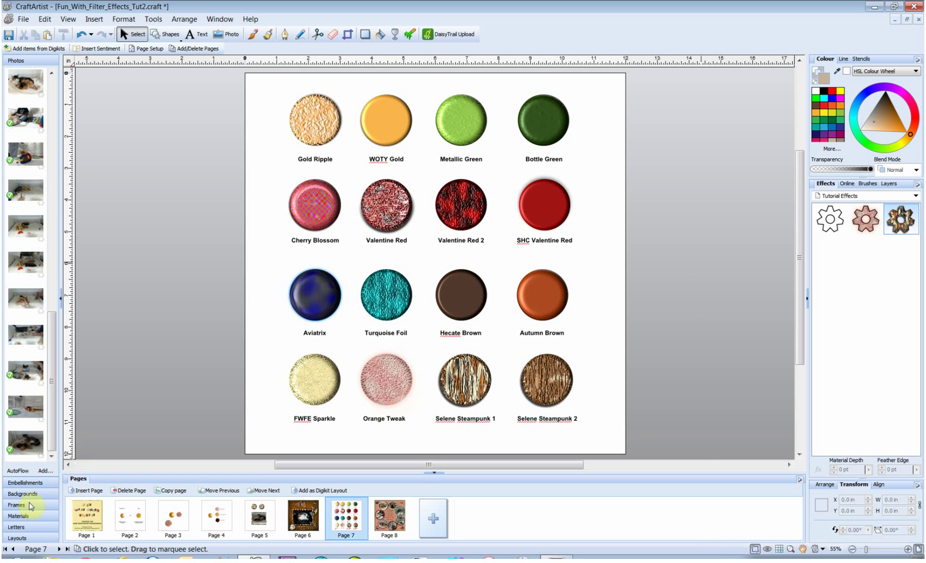
pyautogui.click(87, 519)
pyautogui.click(346, 516)
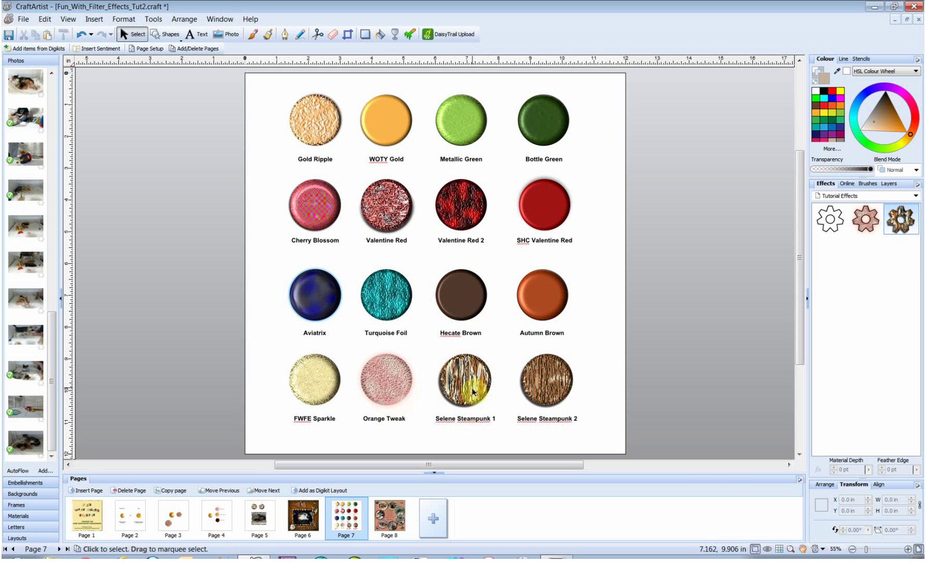
pyautogui.click(550, 384)
pyautogui.click(466, 391)
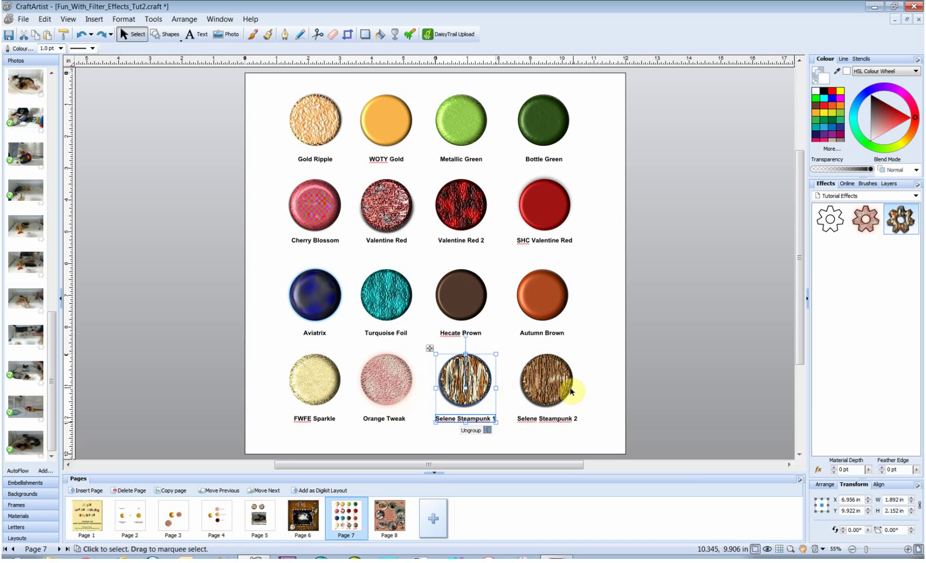
pyautogui.click(661, 369)
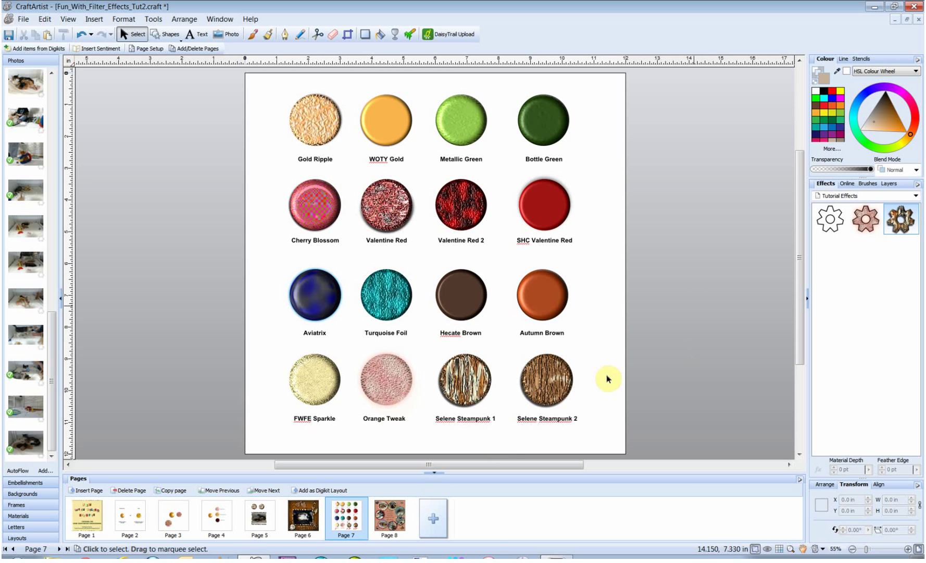
pyautogui.click(388, 515)
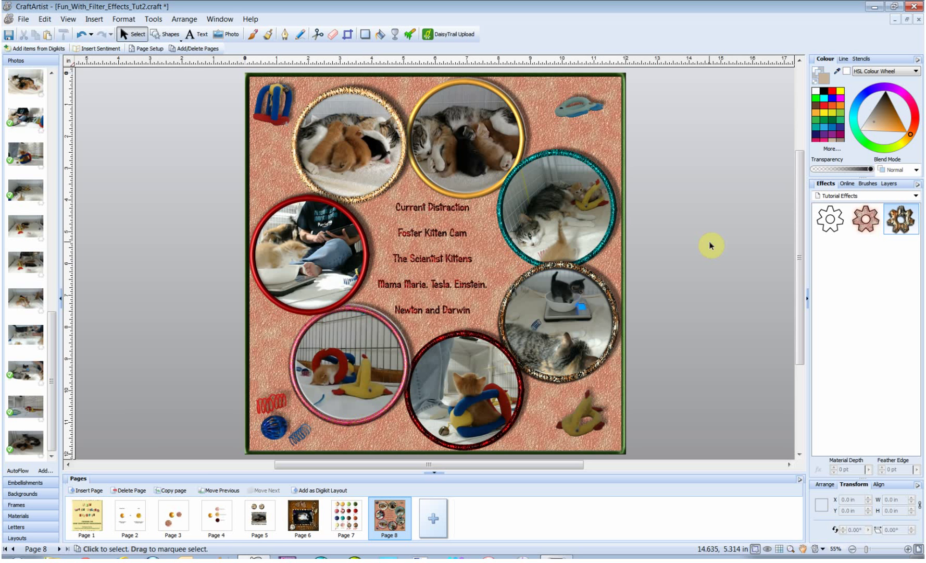
pyautogui.click(86, 516)
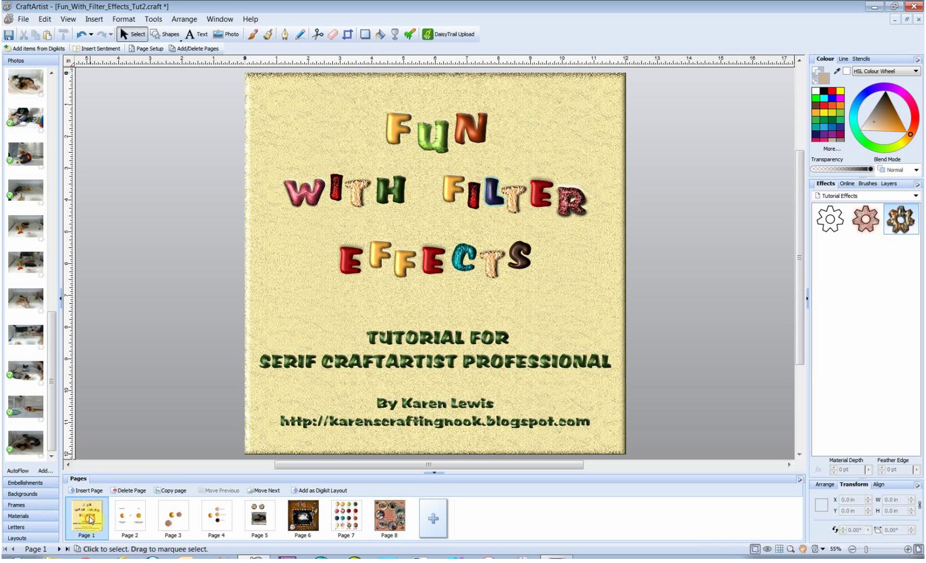